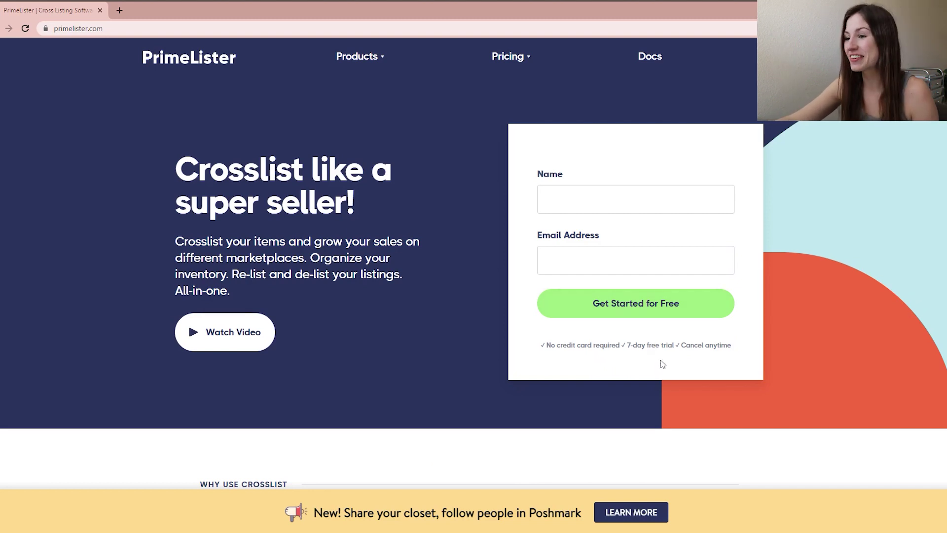
Step: Look over the homepage introduction and the reasons to use Crosslist, from getting organized to saving time
scroll(671, 357, "down", 3)
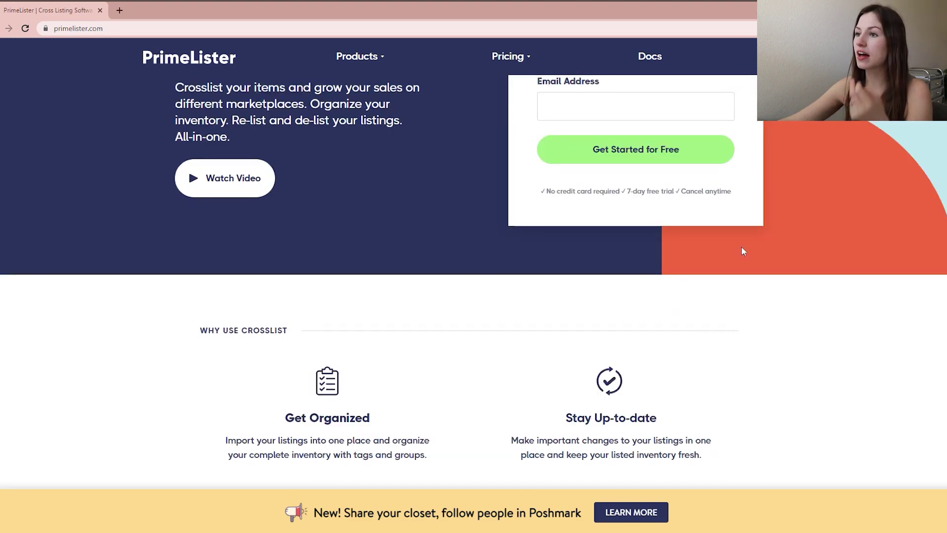
scroll(740, 257, "down", 2)
scroll(734, 267, "up", 2)
scroll(734, 267, "down", 2)
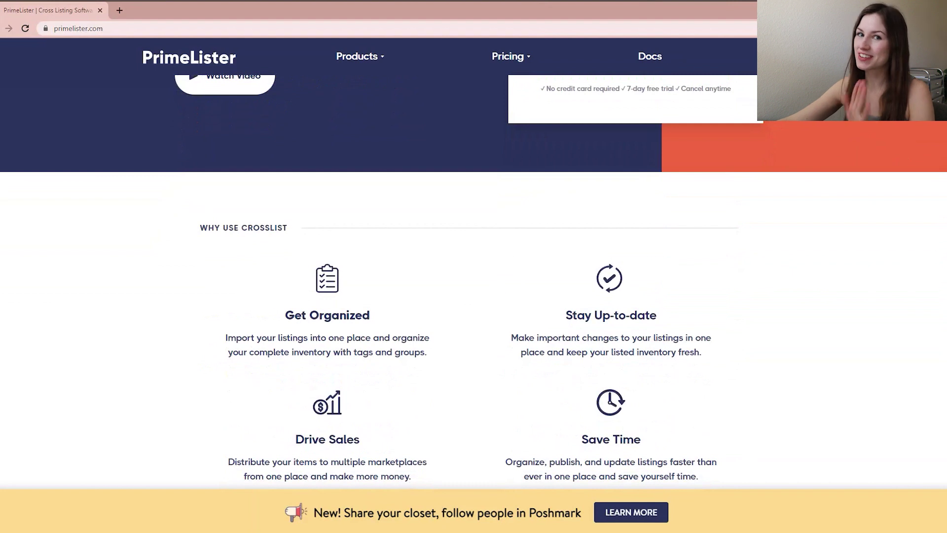
scroll(733, 264, "down", 2)
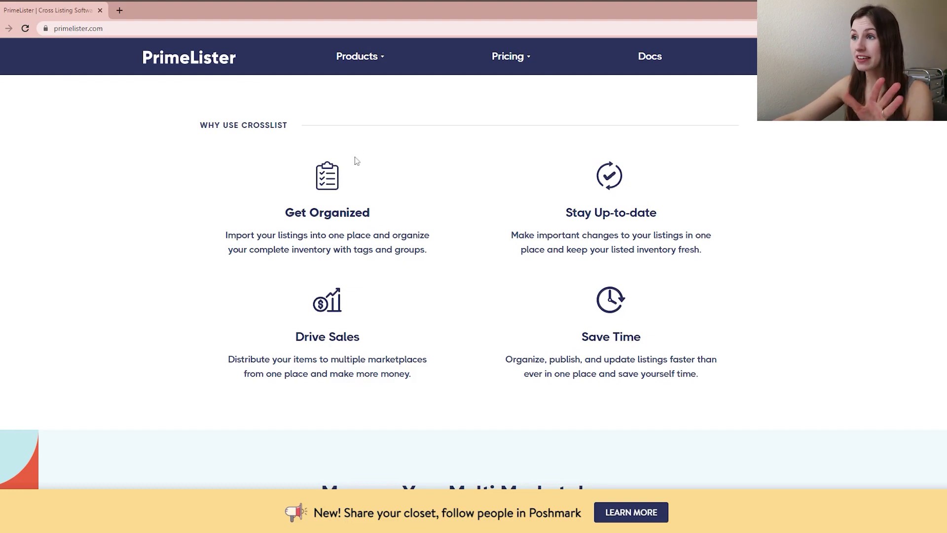
scroll(357, 161, "down", 6)
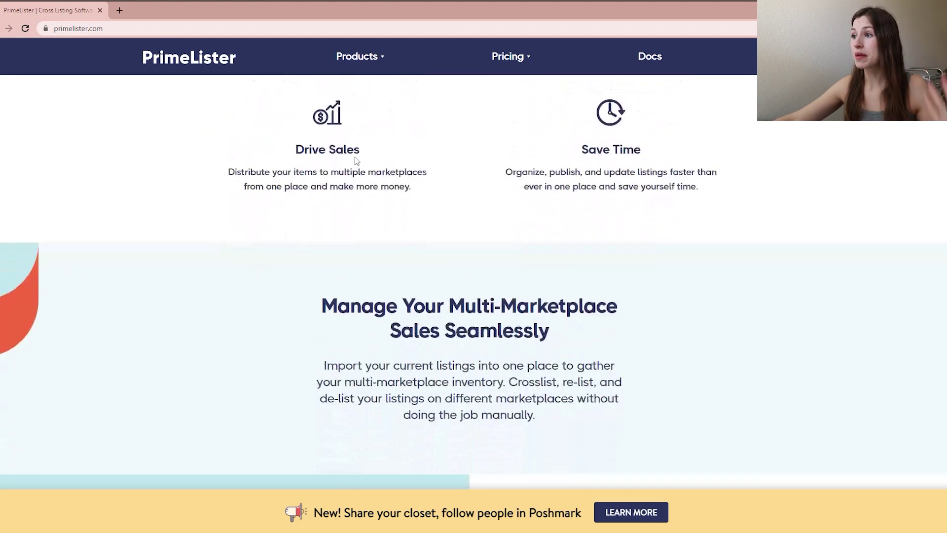
scroll(469, 222, "down", 2)
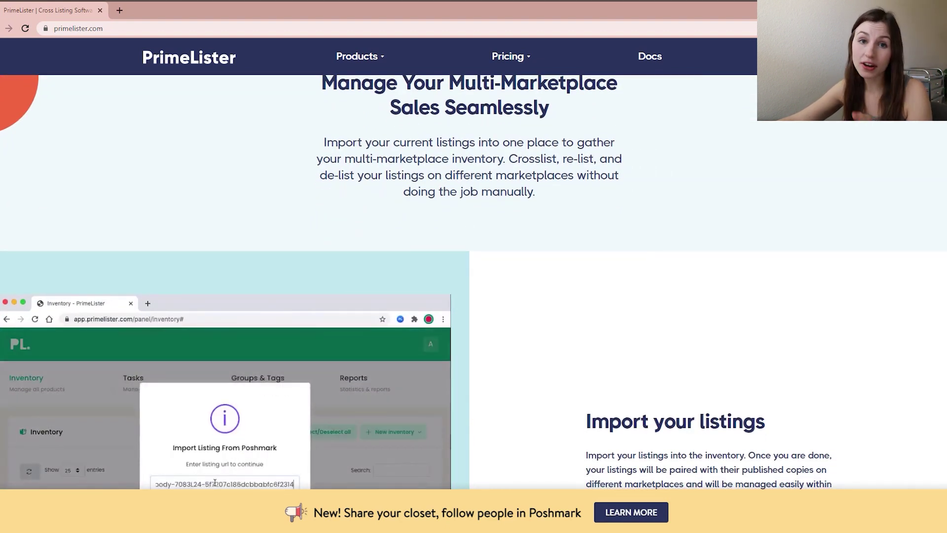
Step: Examine the feature sections on importing, organizing, crosslisting, re-listing and delisting listings, and scheduling posts
scroll(521, 164, "down", 1)
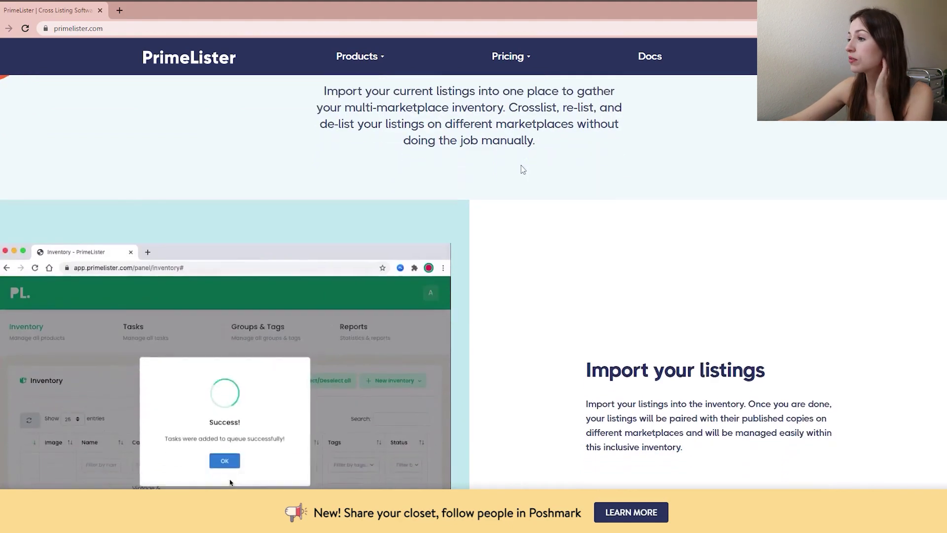
scroll(521, 164, "down", 2)
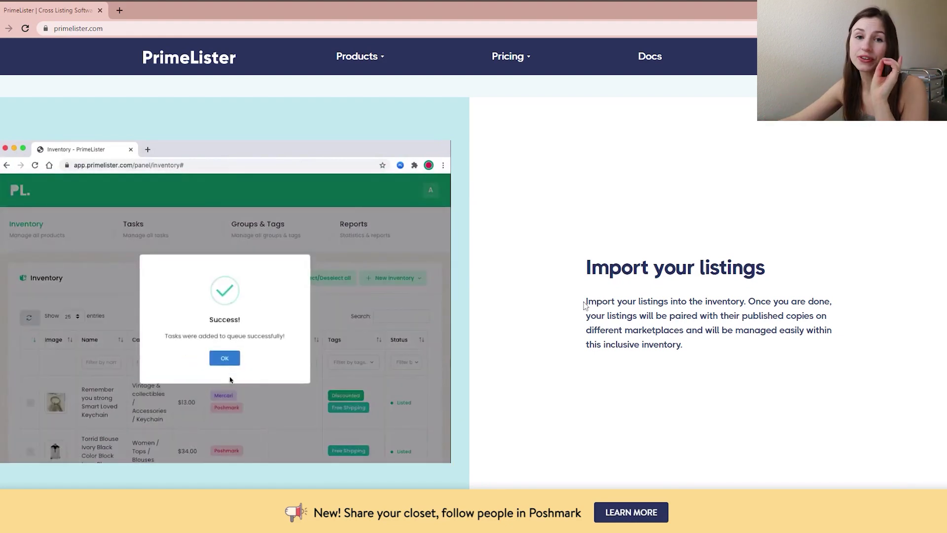
scroll(577, 272, "down", 3)
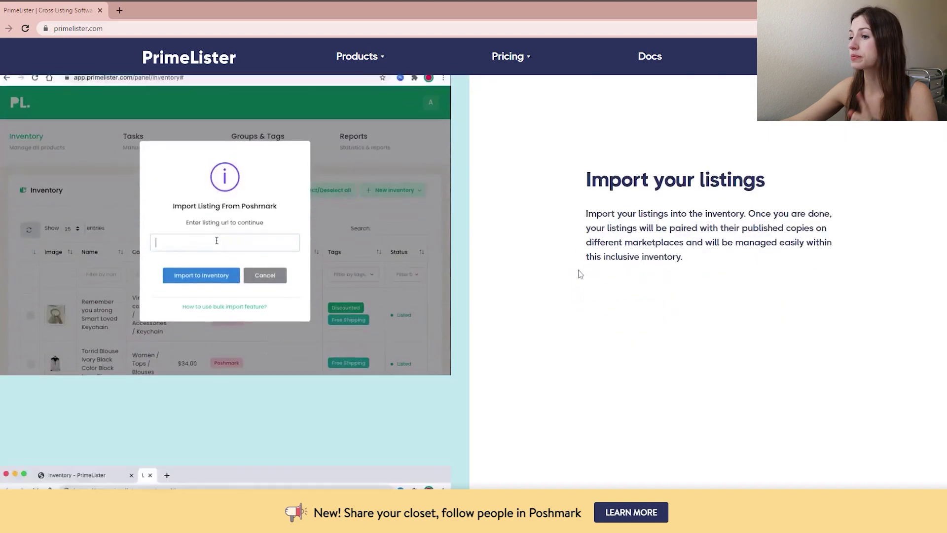
scroll(580, 274, "down", 5)
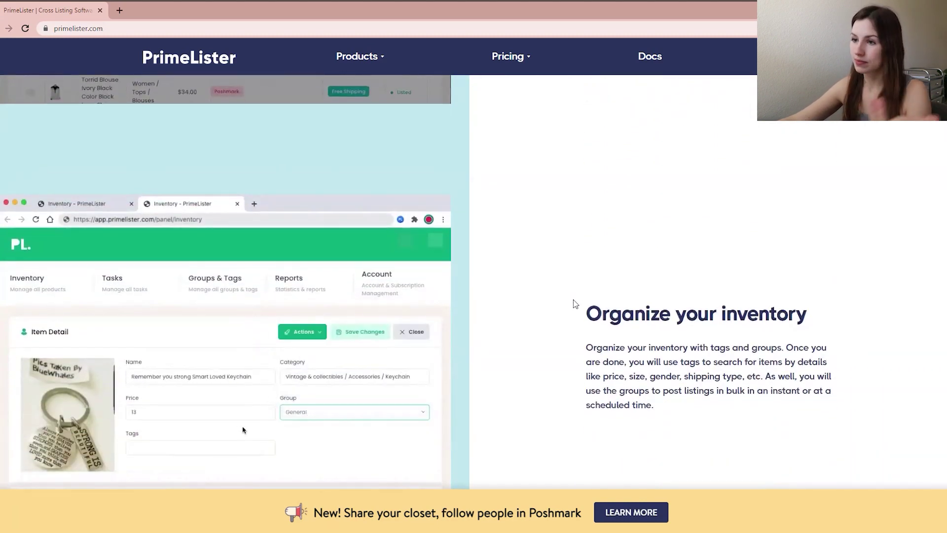
scroll(573, 303, "down", 2)
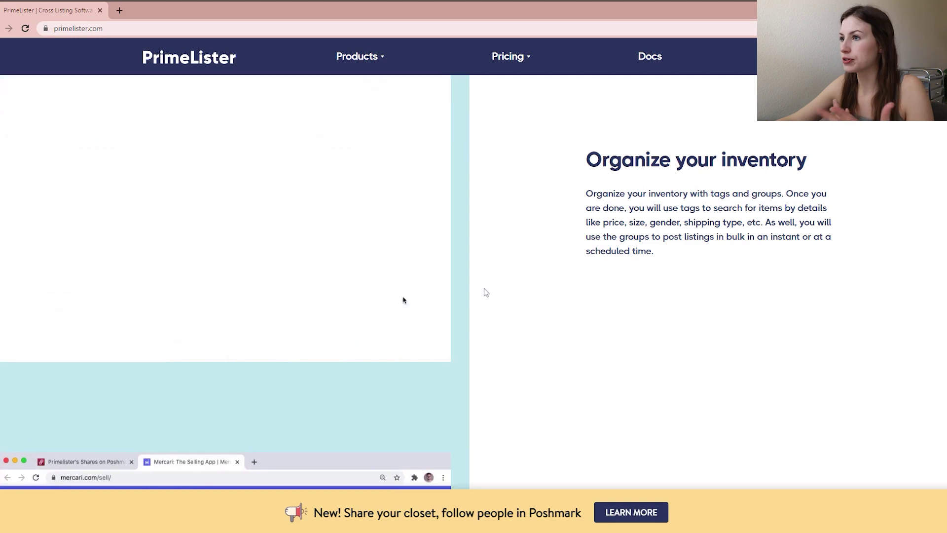
scroll(484, 292, "down", 5)
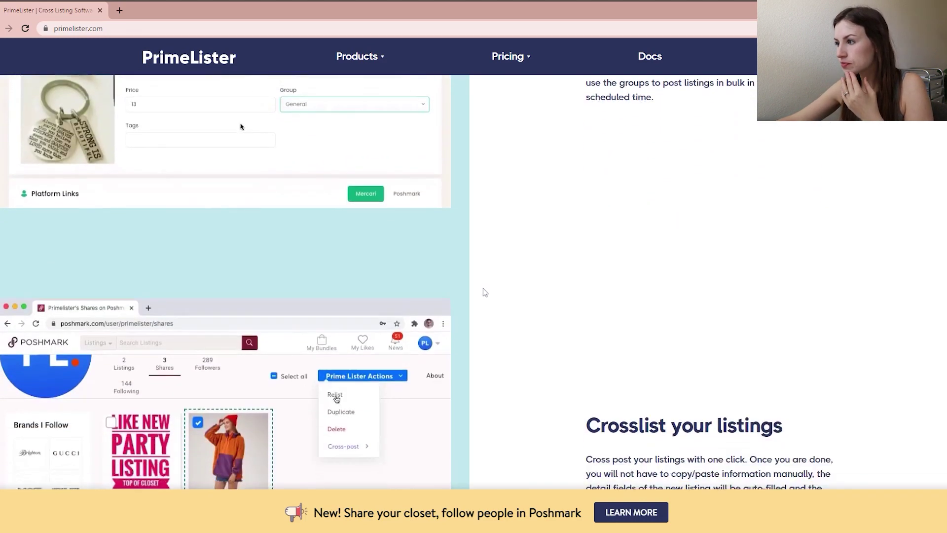
scroll(487, 293, "down", 2)
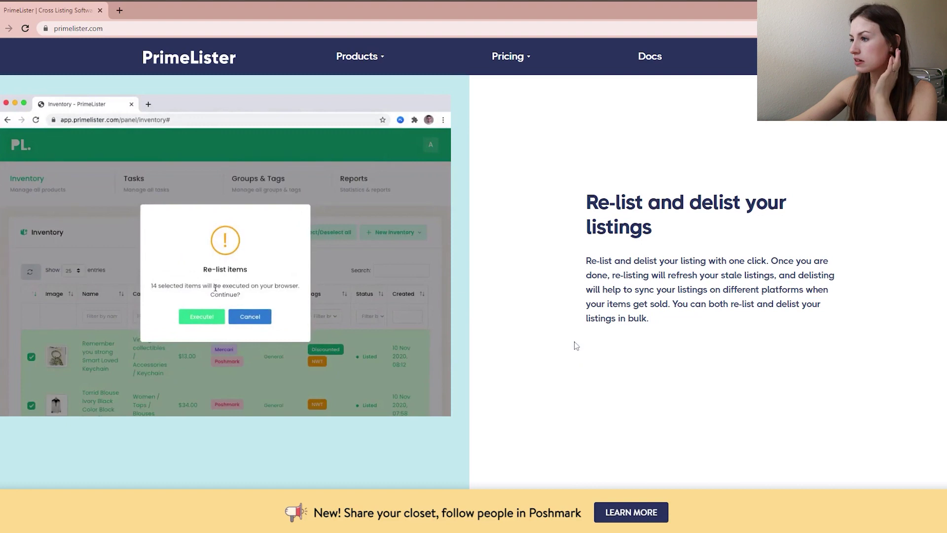
scroll(574, 342, "down", 8)
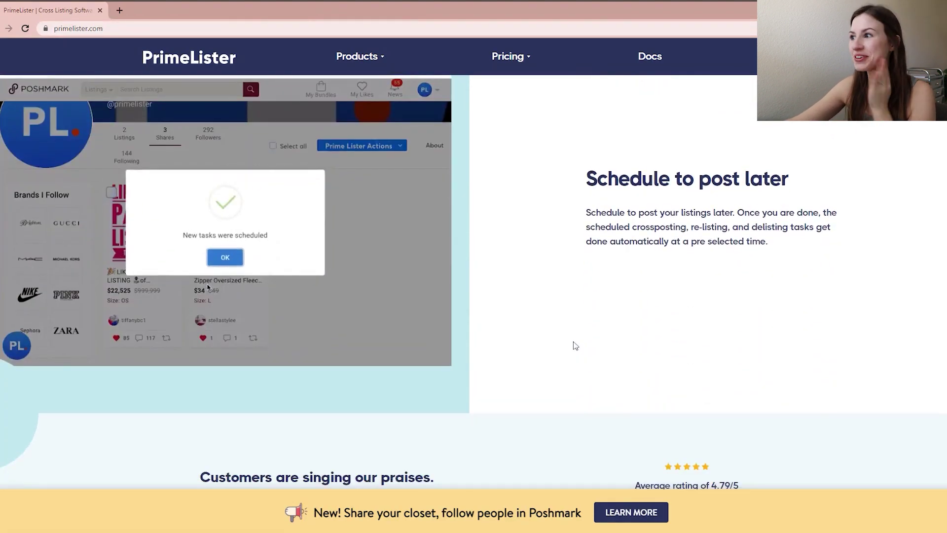
scroll(696, 267, "up", 1)
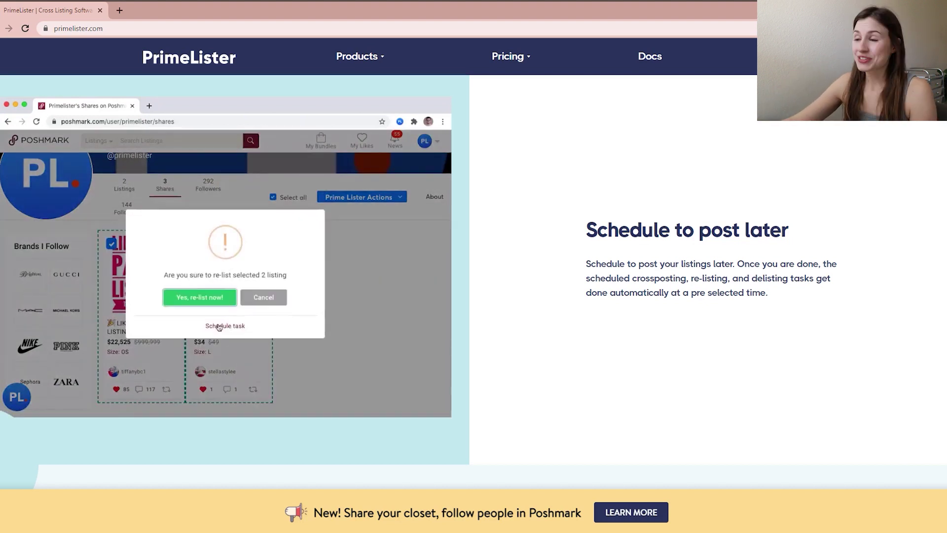
Step: Review the customer testimonials, the free trial offer and the footer links of the homepage
scroll(562, 267, "down", 3)
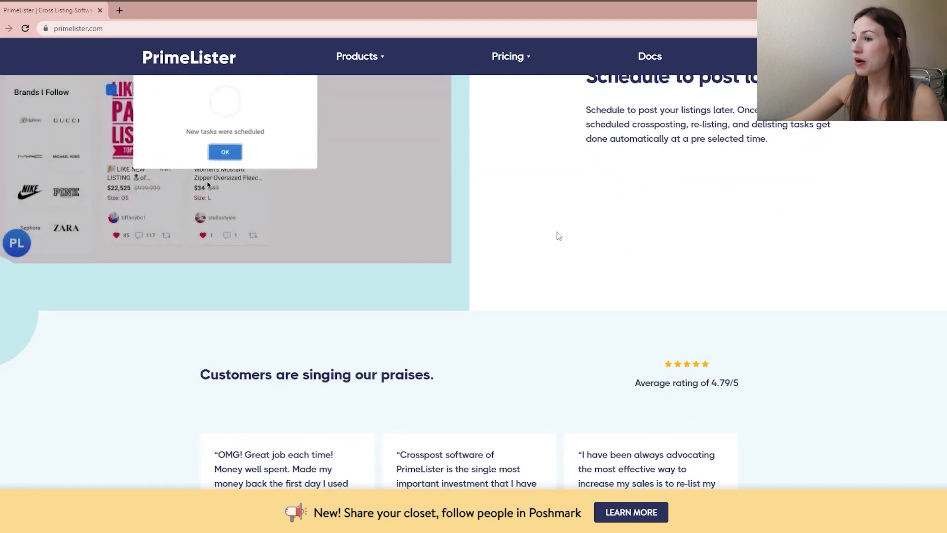
scroll(556, 235, "down", 5)
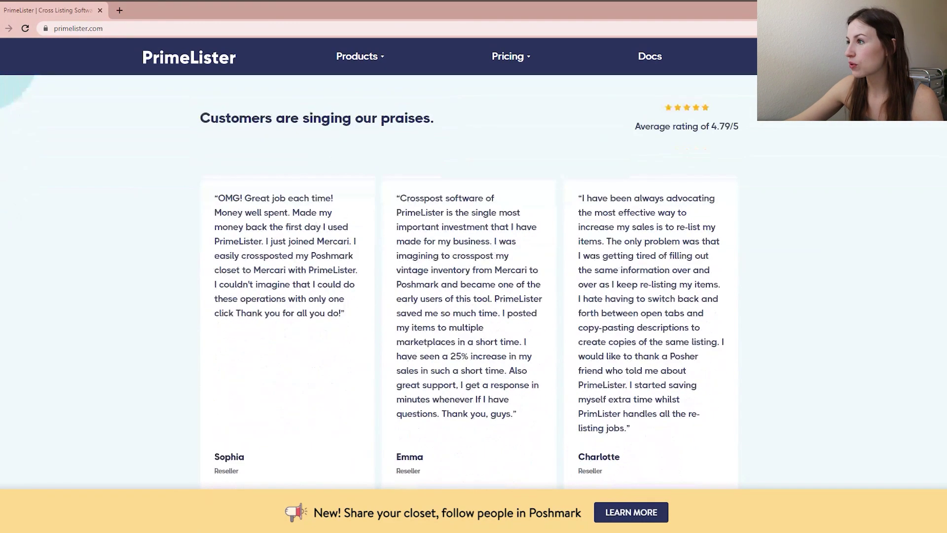
scroll(551, 267, "down", 4)
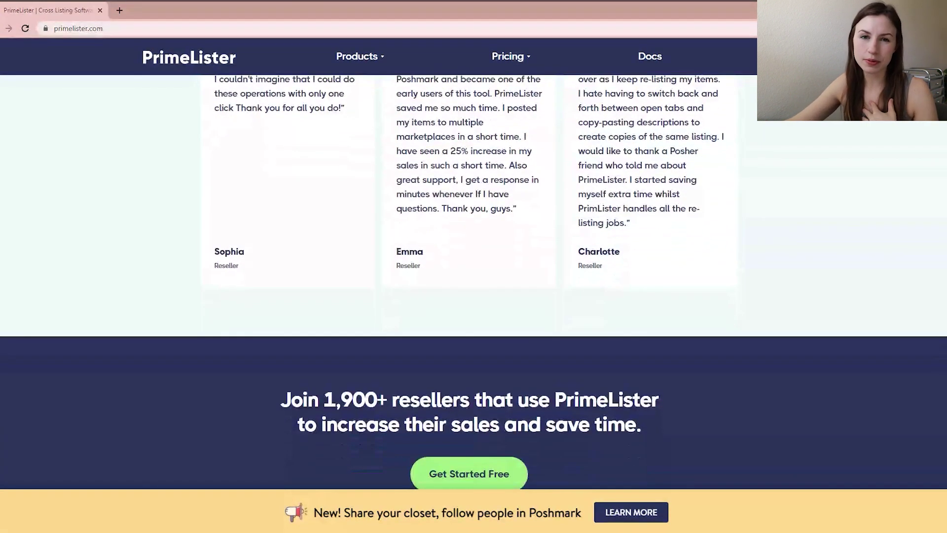
scroll(603, 253, "down", 1)
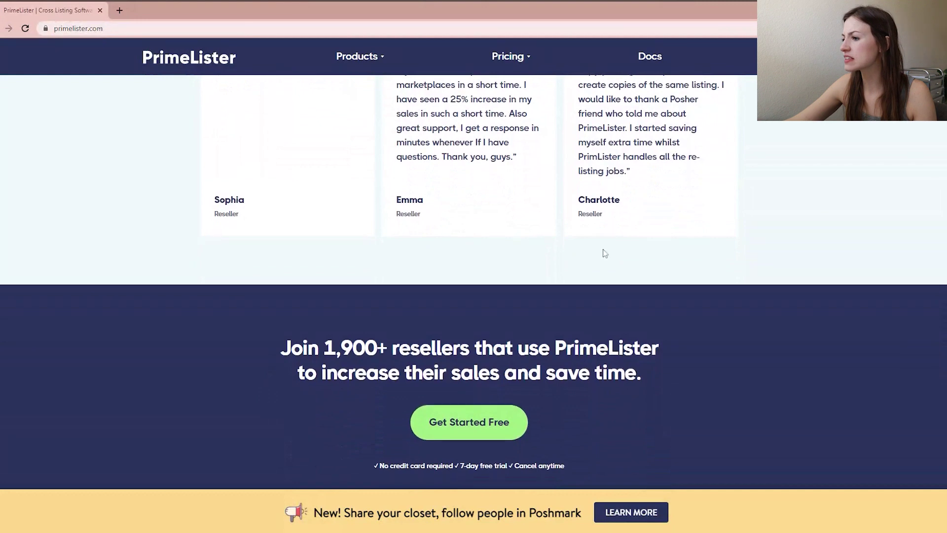
scroll(604, 253, "down", 3)
scroll(605, 254, "down", 2)
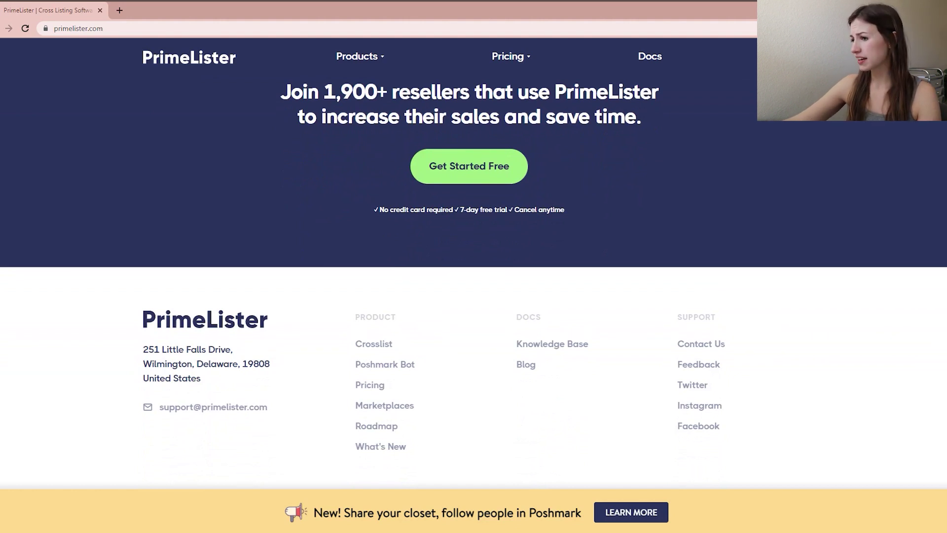
scroll(494, 316, "down", 1)
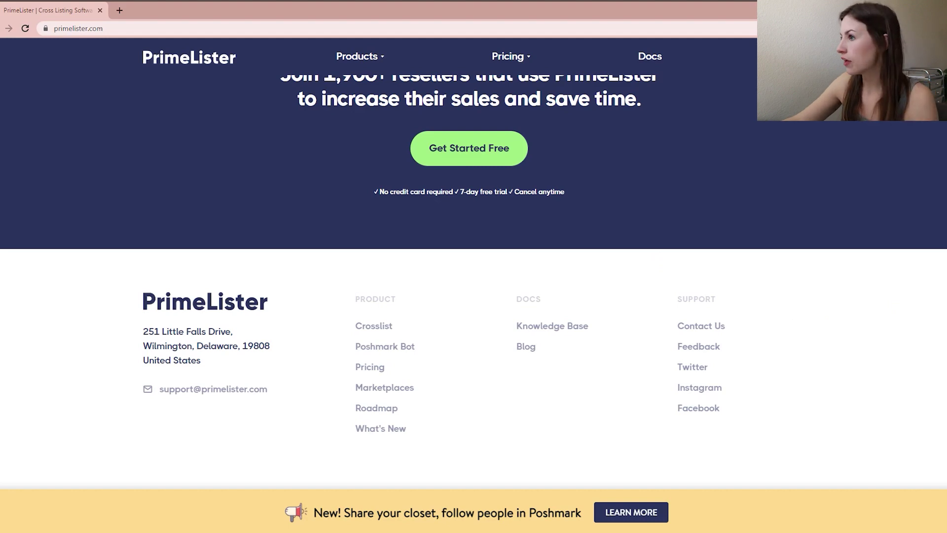
Step: Return to the start of the Crosslist product page and open the Crosslist pricing page
left_click(374, 326)
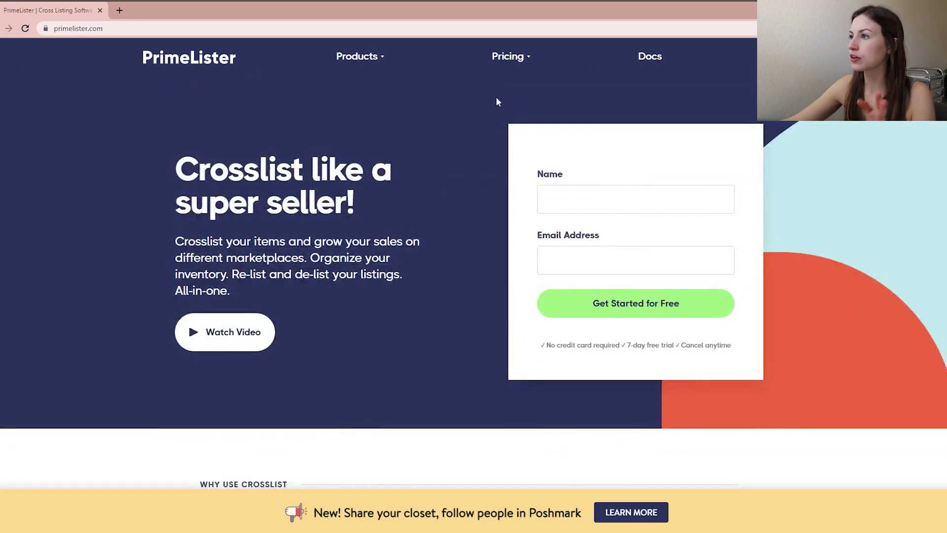
mouse_move(511, 60)
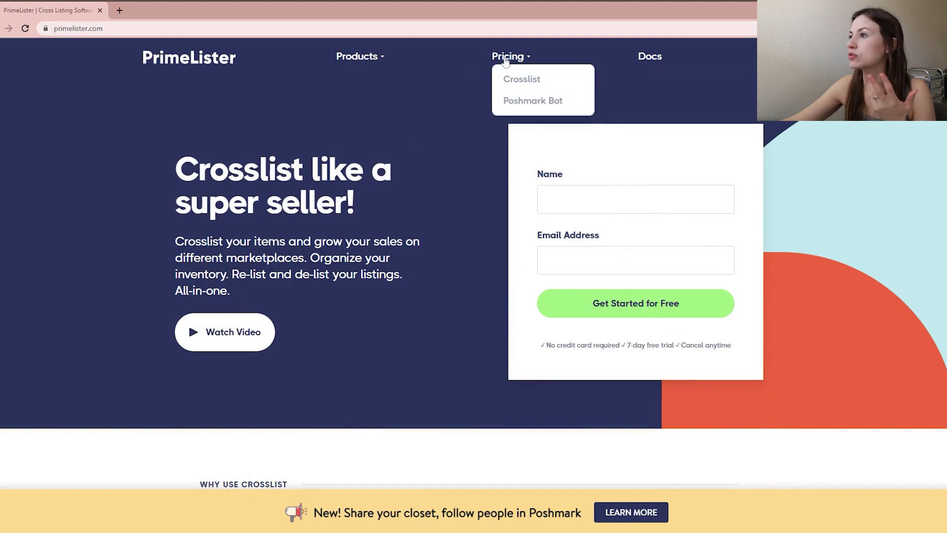
left_click(513, 81)
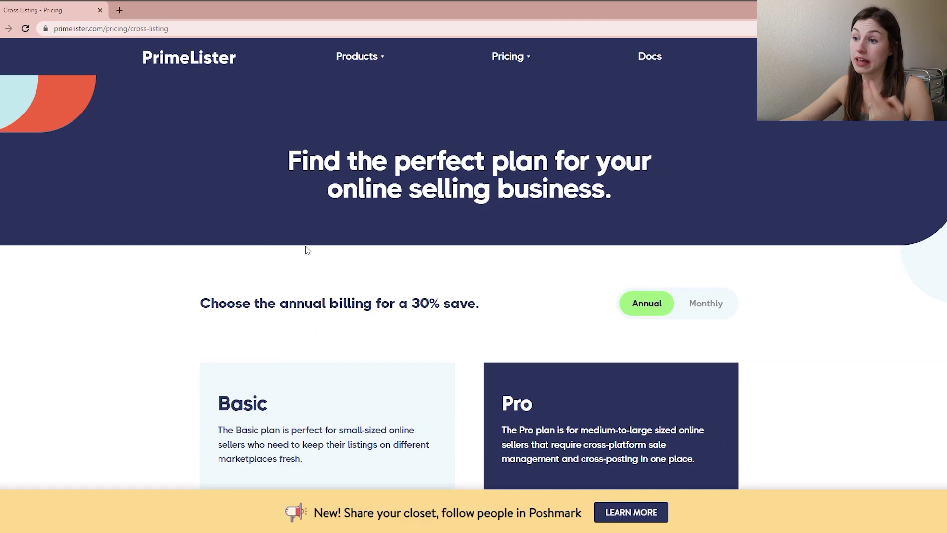
Step: Compare the Basic and Pro plan prices under annual and monthly billing, ending with monthly billing selected
scroll(305, 262, "down", 1)
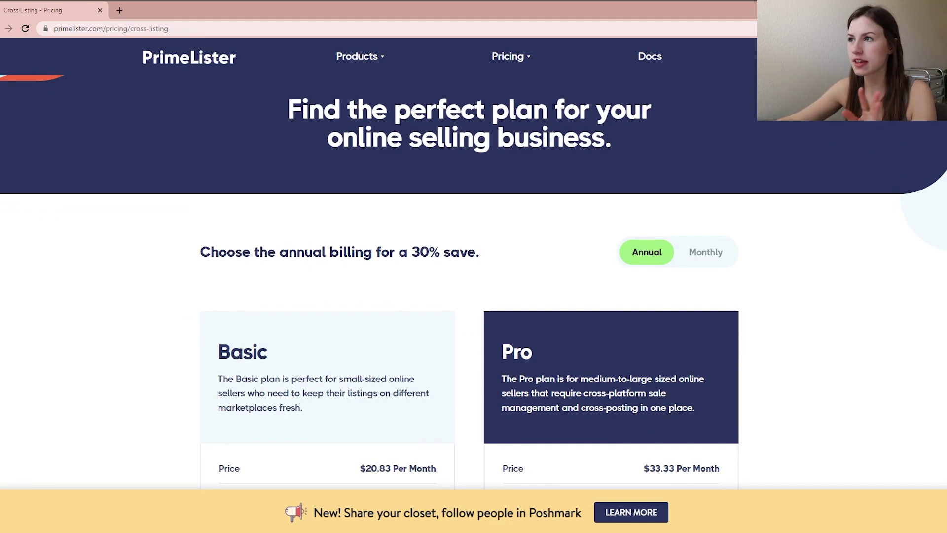
scroll(473, 279, "down", 1)
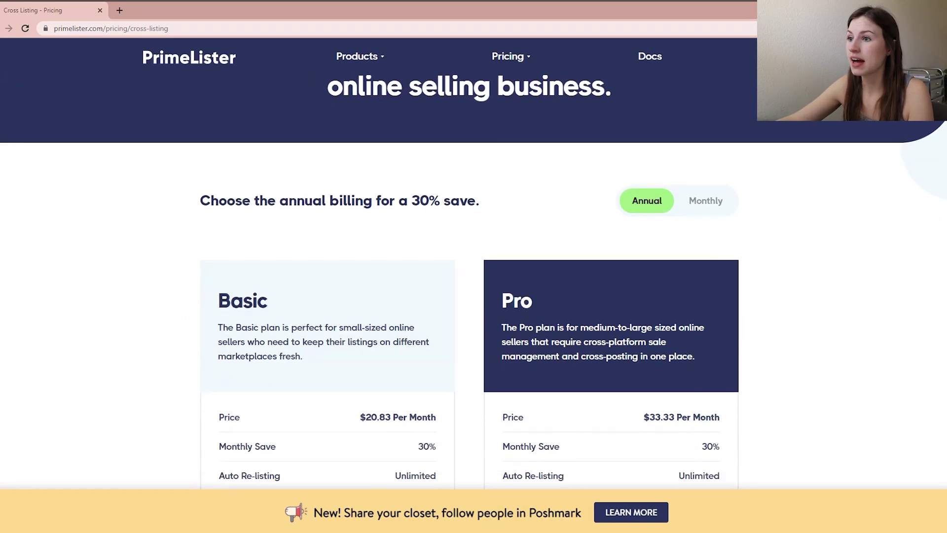
scroll(322, 247, "down", 1)
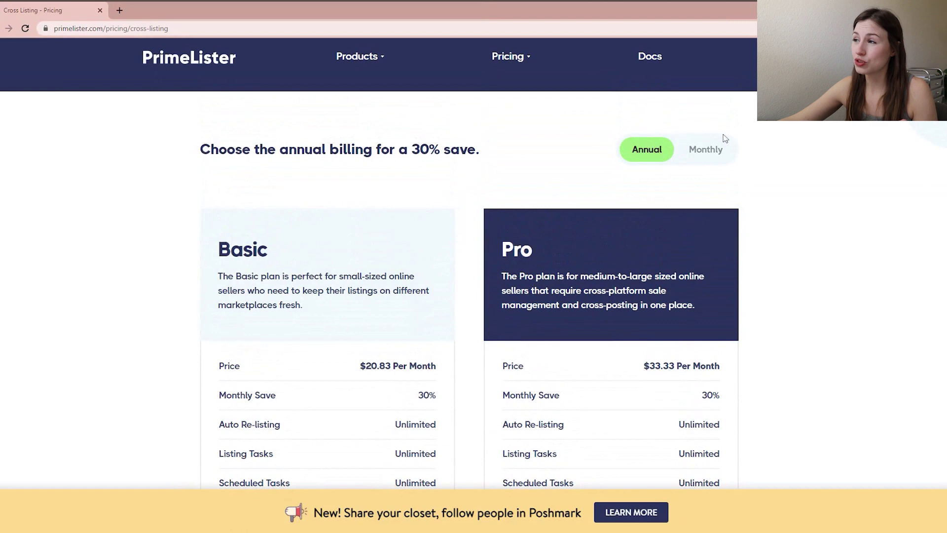
left_click(706, 150)
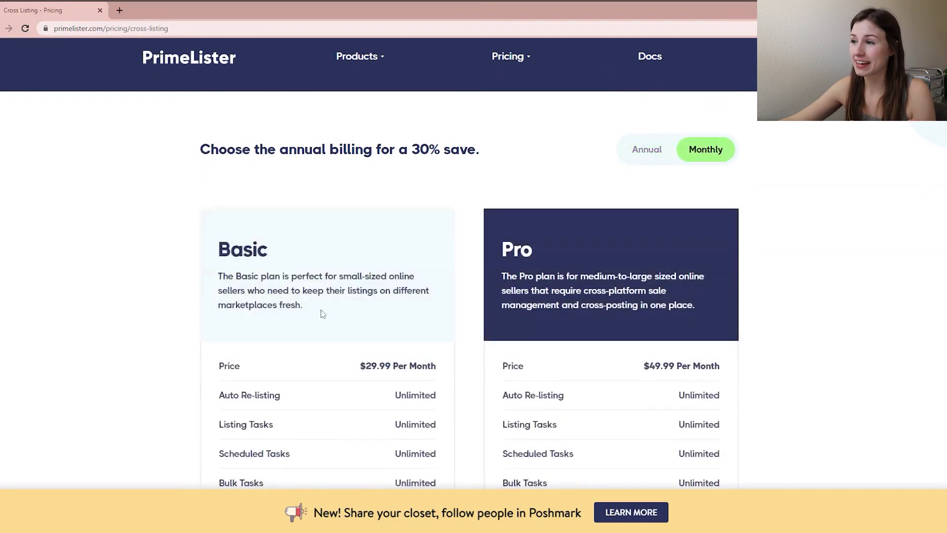
scroll(362, 307, "down", 1)
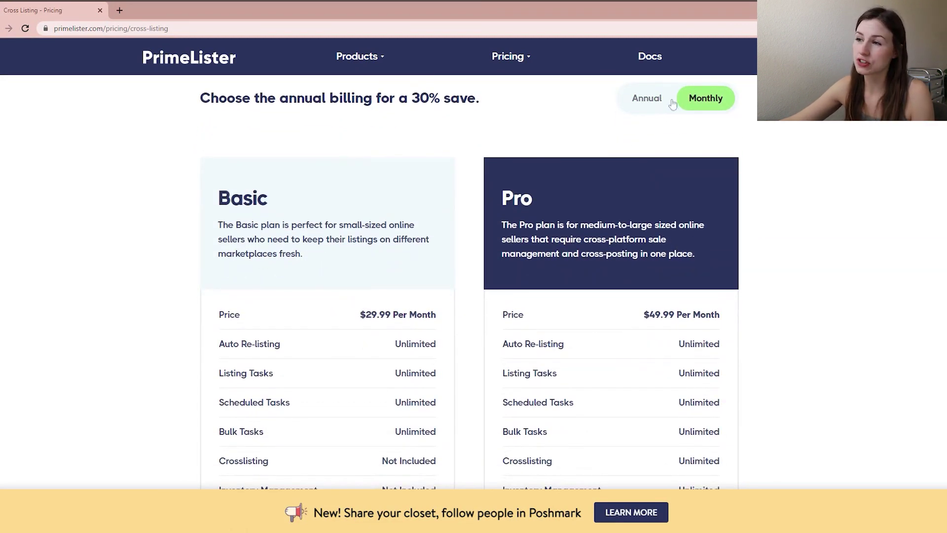
left_click(657, 99)
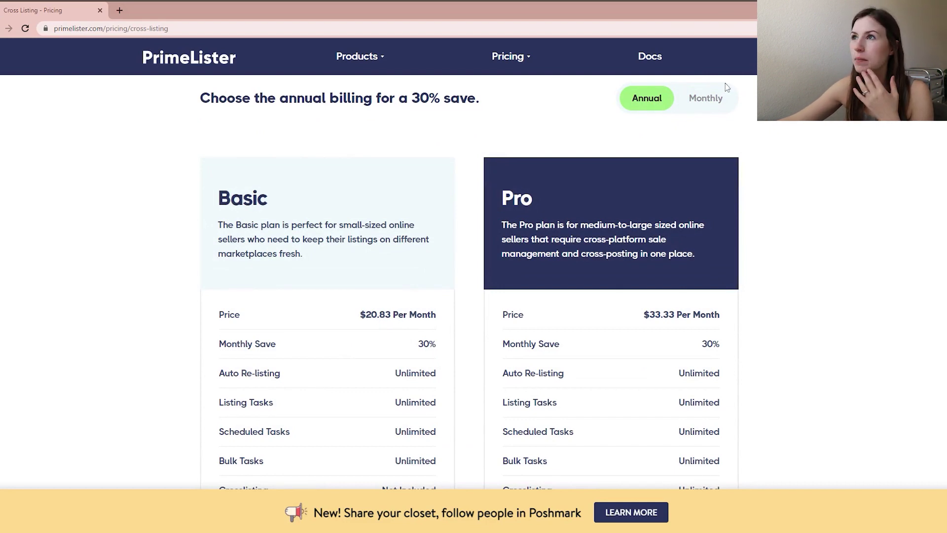
left_click(719, 98)
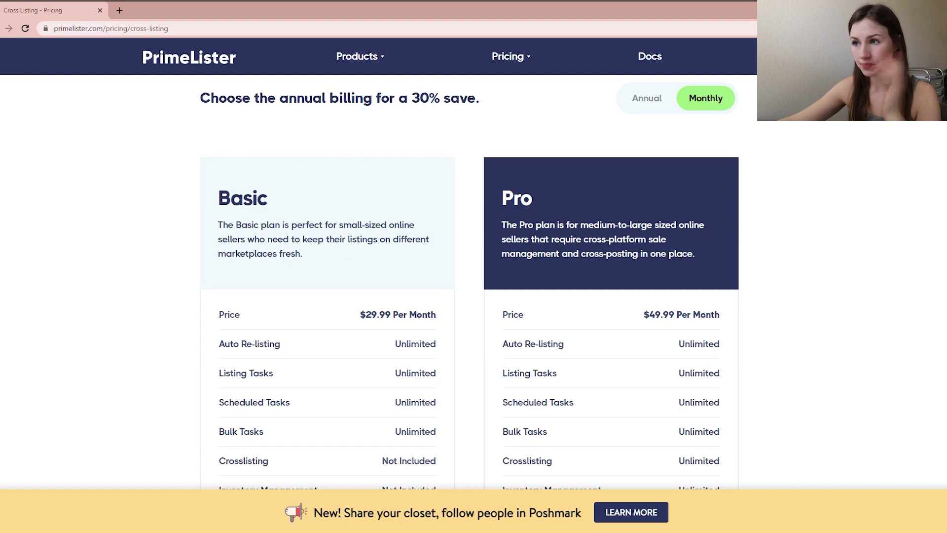
Step: Examine the Basic plan's feature list, highlighting the auto re-listing entry and the crosslisting availability
scroll(344, 251, "down", 2)
left_click_drag(231, 241, 298, 248)
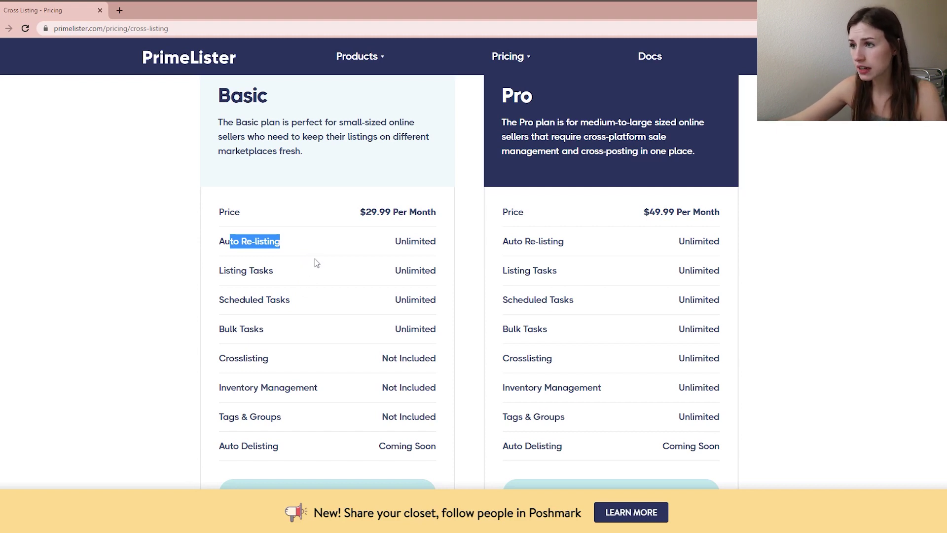
left_click(264, 252)
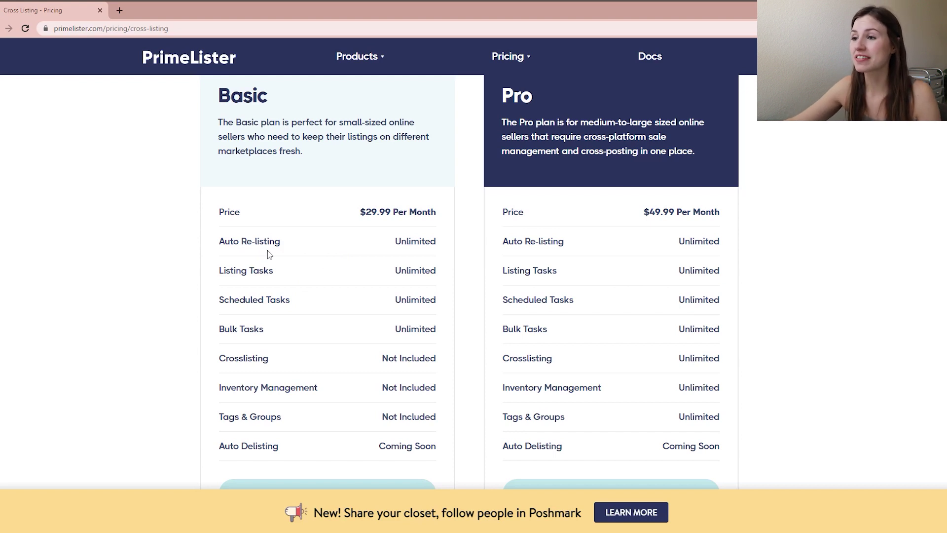
left_click_drag(239, 242, 274, 242)
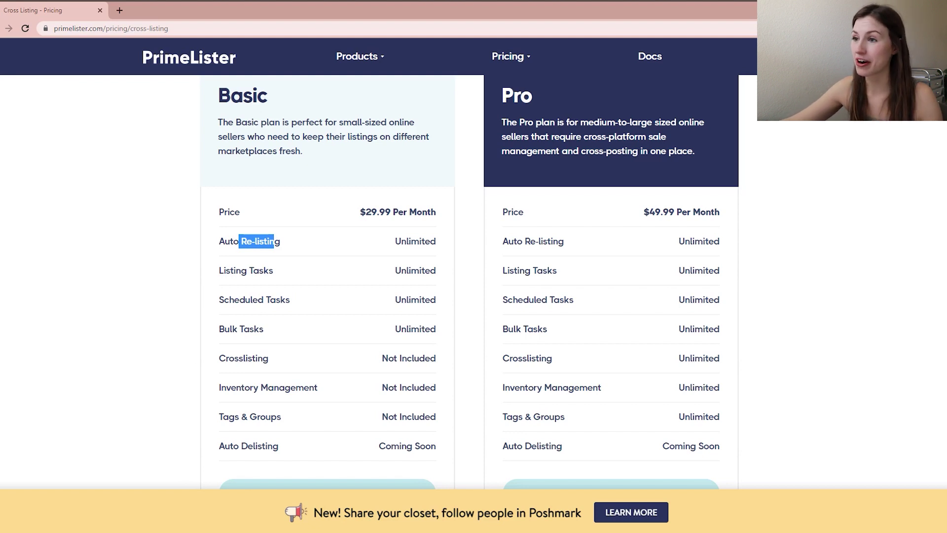
double_click(263, 270)
left_click(281, 297)
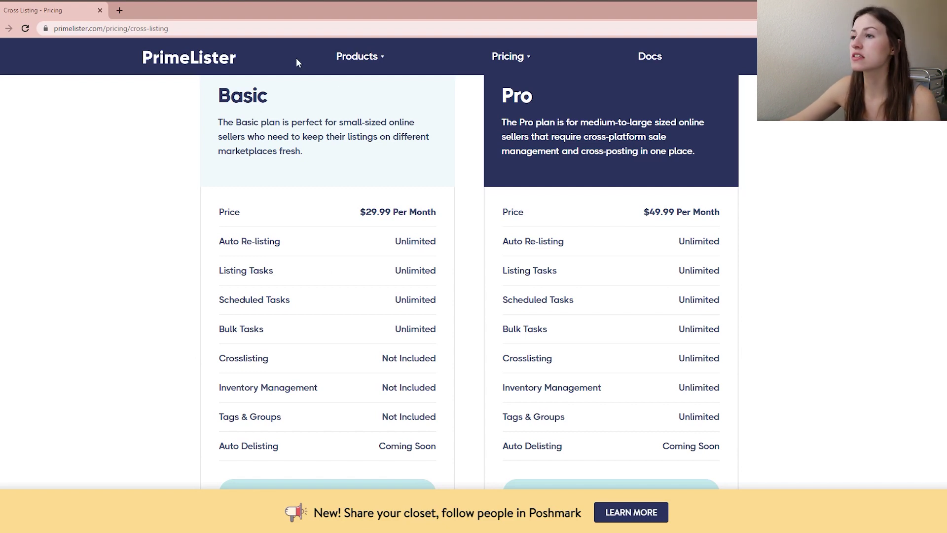
left_click_drag(381, 358, 419, 358)
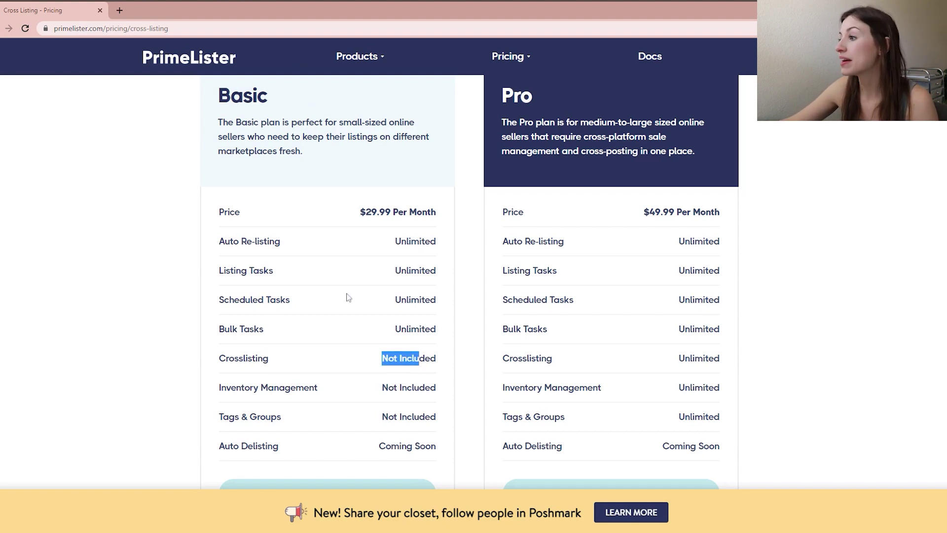
Step: Examine the Pro plan's monthly price and feature list, highlighting its crosslisting entry, price and included feature limits
left_click(533, 347)
left_click_drag(526, 358, 730, 372)
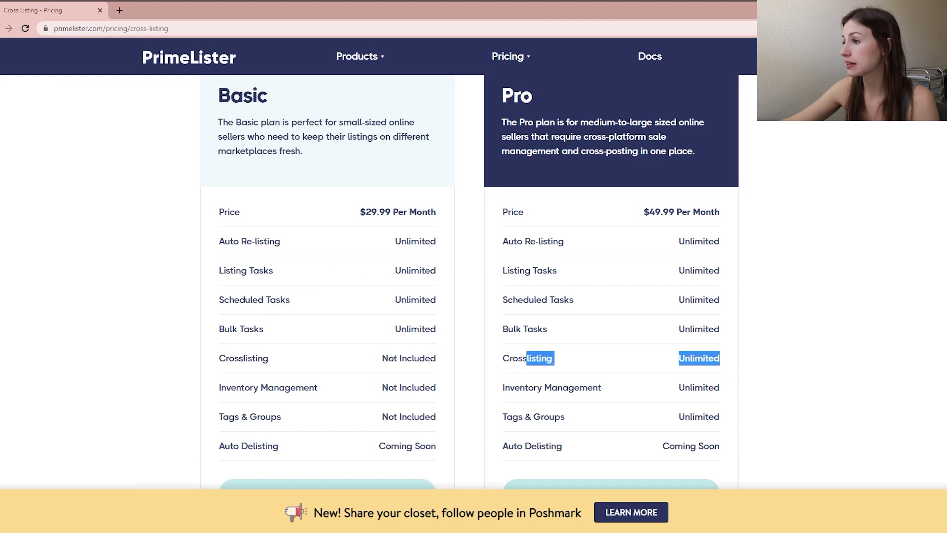
left_click(833, 213)
scroll(740, 222, "up", 2)
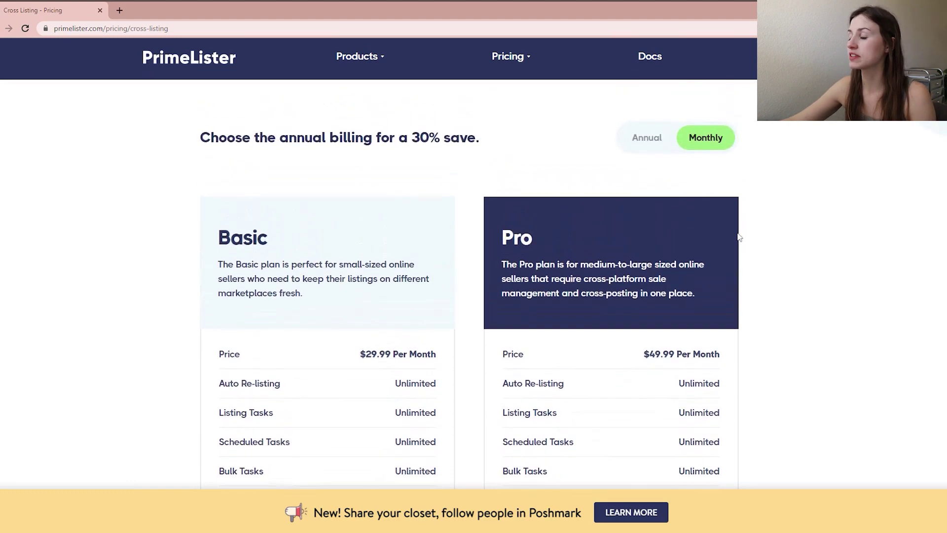
scroll(708, 398, "down", 1)
left_click_drag(635, 309, 727, 320)
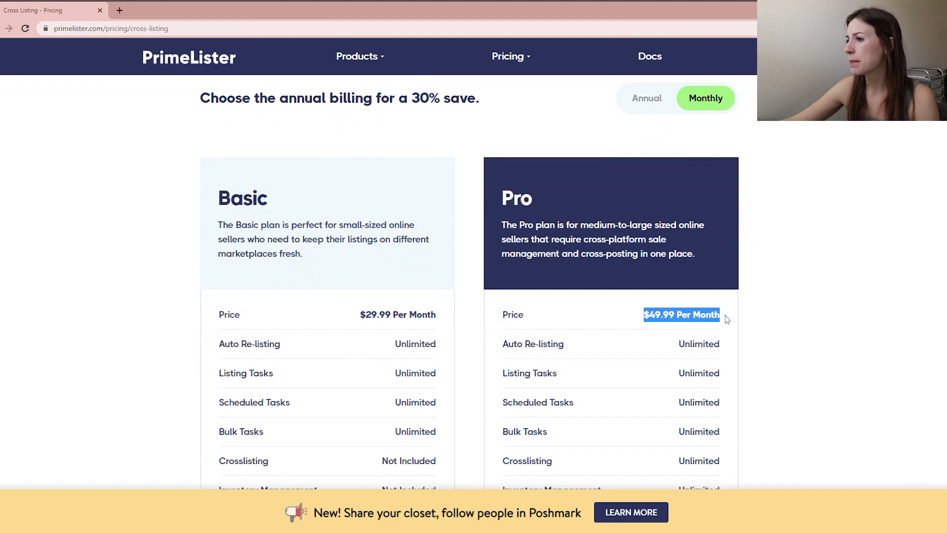
scroll(727, 319, "down", 3)
left_click_drag(674, 183, 742, 368)
left_click(768, 340)
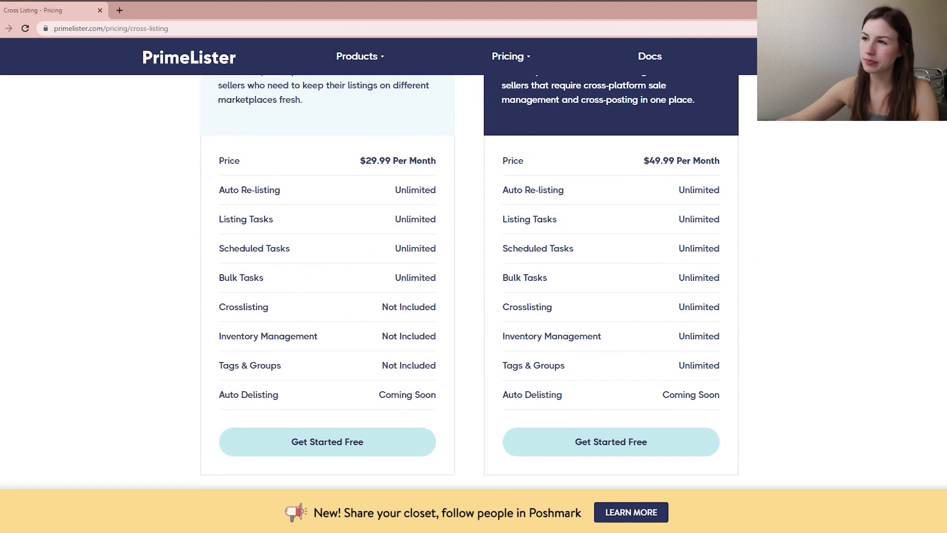
Step: Compare annual and monthly billing for the Basic and Pro plans, including the monthly saving, ending with annual billing selected
scroll(301, 186, "up", 2)
left_click_drag(396, 293, 419, 293)
scroll(644, 108, "up", 1)
left_click(646, 104)
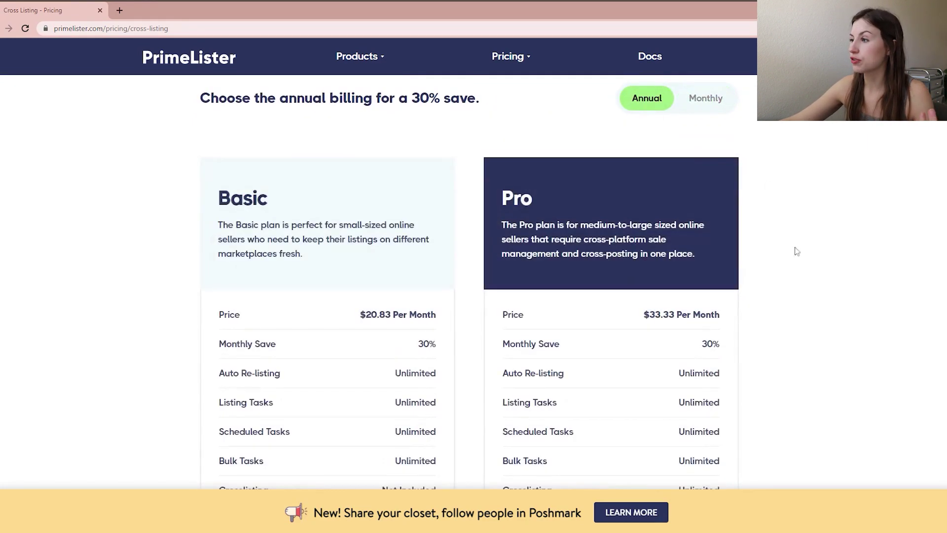
left_click_drag(700, 344, 725, 345)
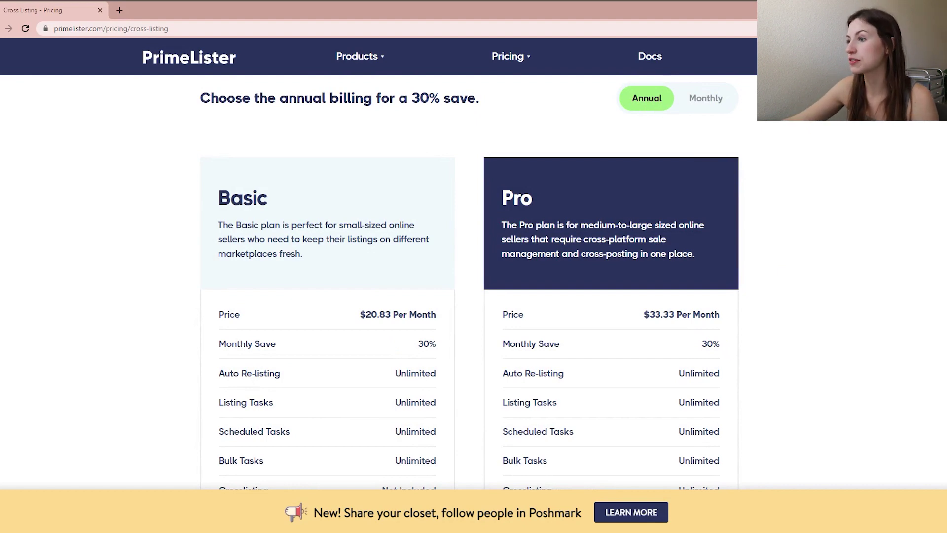
left_click(705, 98)
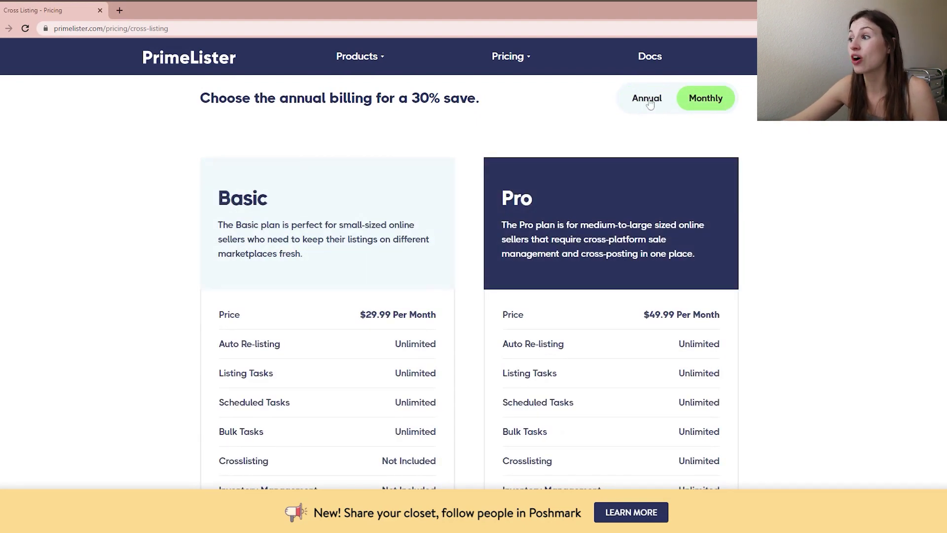
left_click(647, 98)
scroll(814, 299, "down", 1)
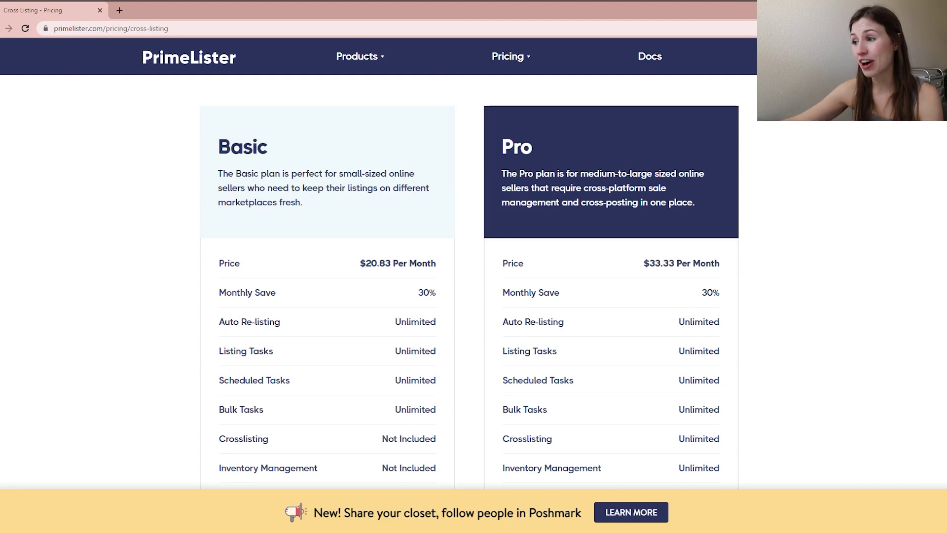
Step: Read the Frequently Asked Questions on the Crosslist pricing page and open the Poshmark Bot pricing page
scroll(738, 322, "down", 8)
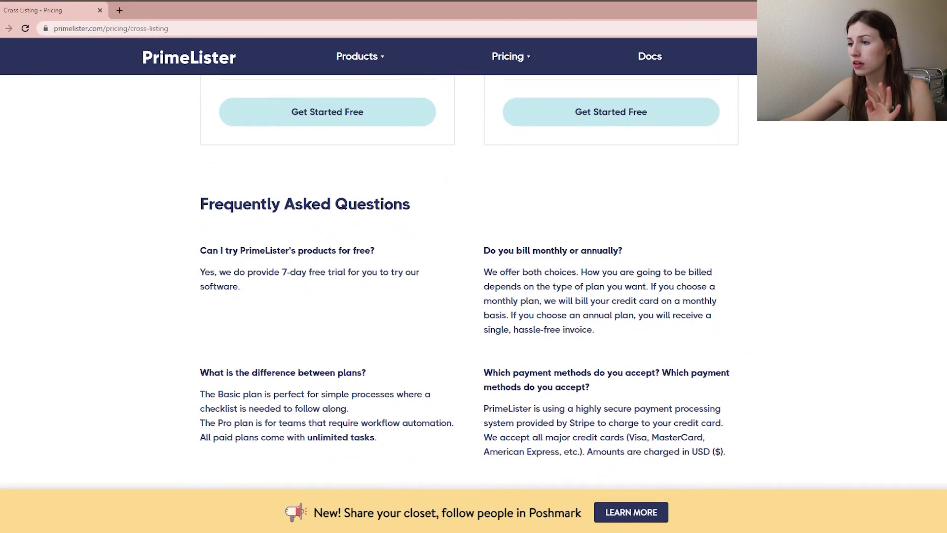
scroll(324, 262, "down", 2)
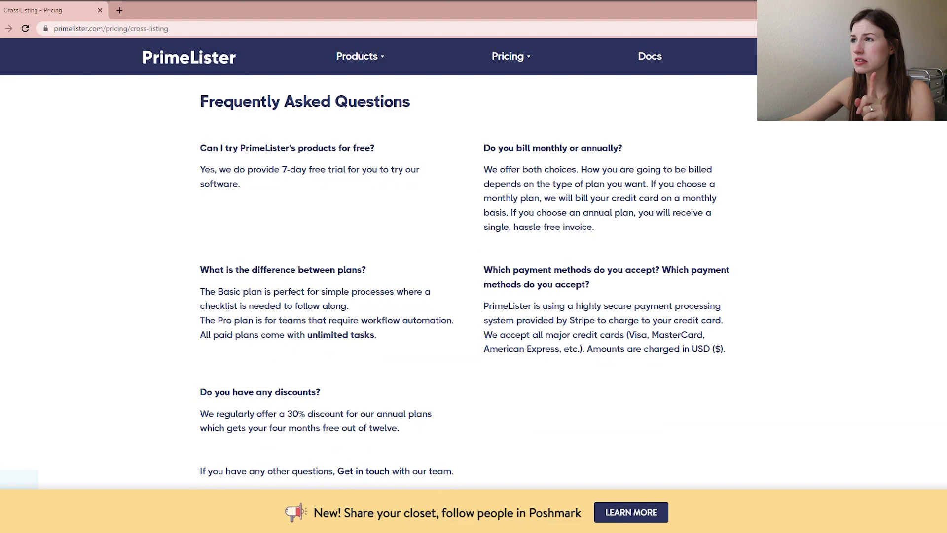
mouse_move(513, 62)
left_click(521, 102)
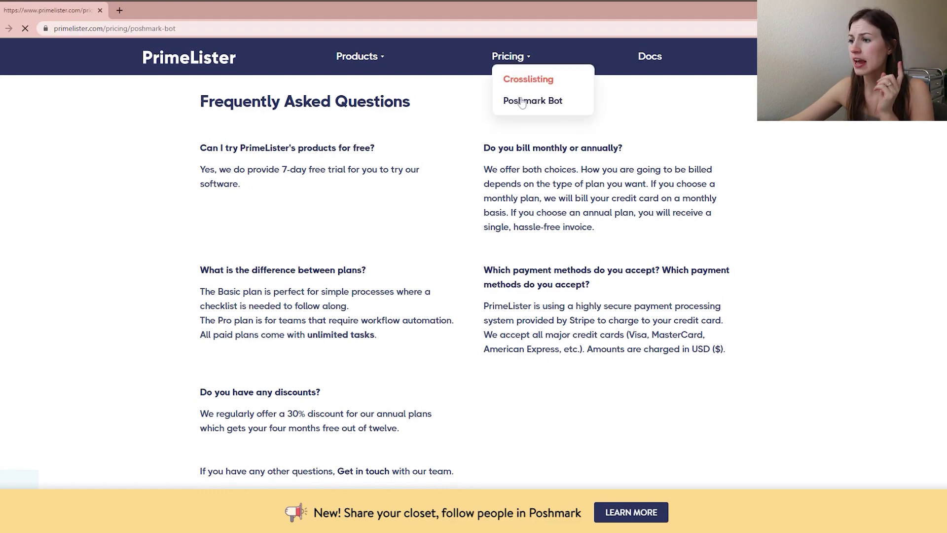
Step: Examine the Poshmark Bot's monthly and annual plans, highlighting the monthly price and the Send Bulk Offer feature
scroll(454, 205, "down", 1)
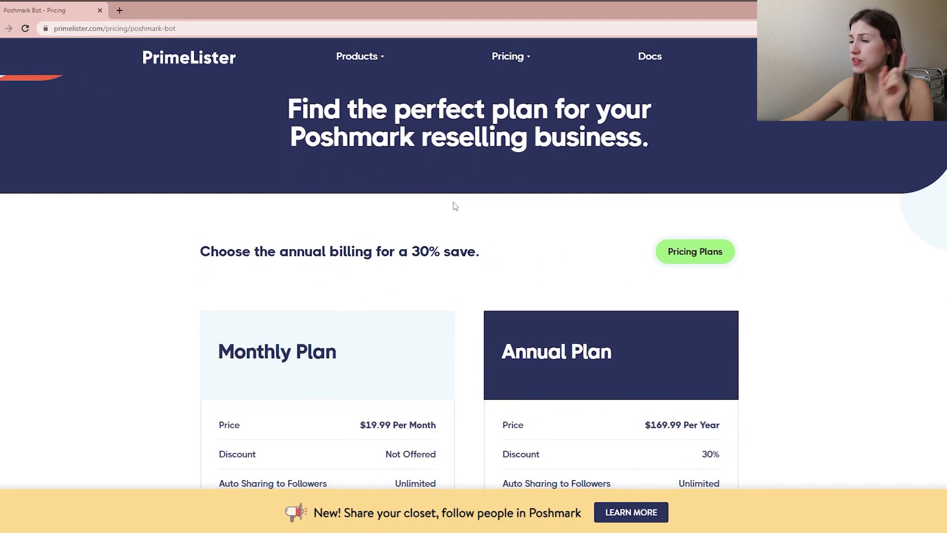
scroll(455, 207, "down", 2)
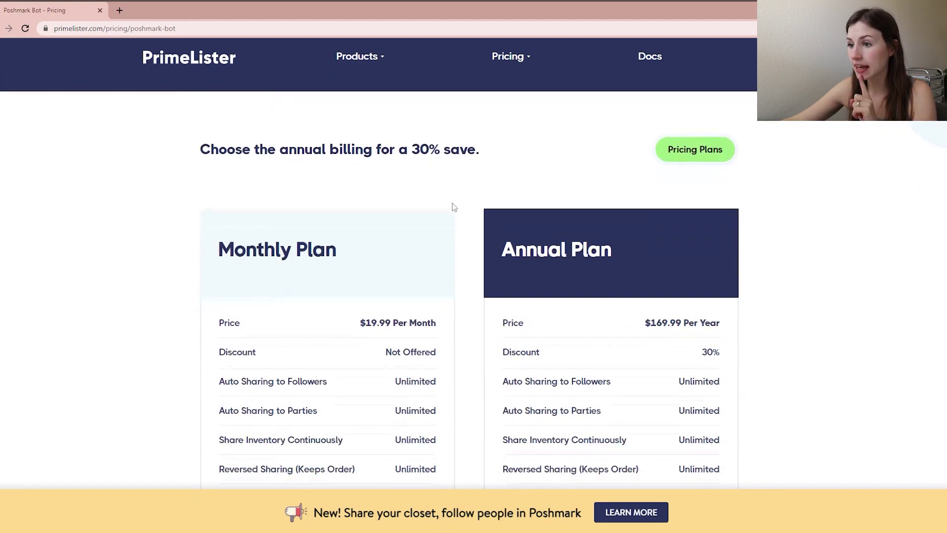
scroll(454, 207, "down", 2)
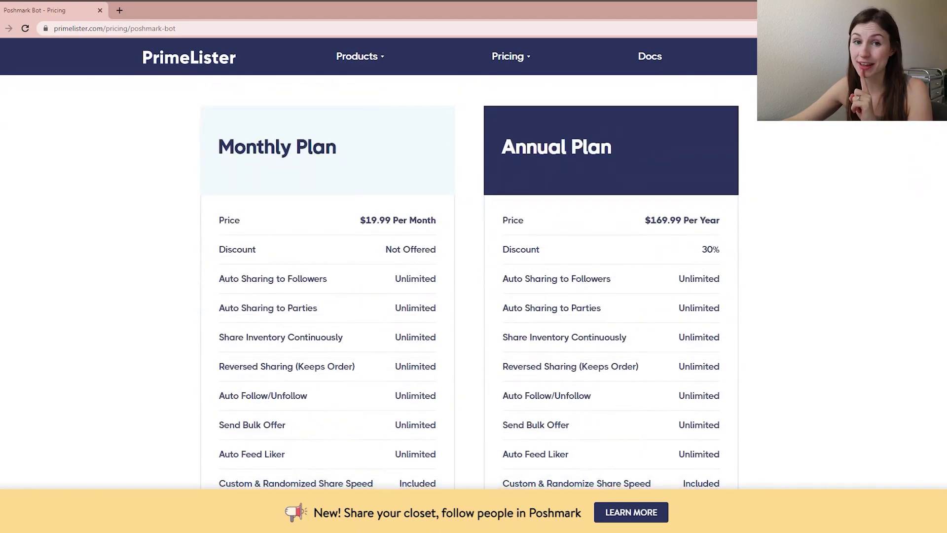
left_click_drag(235, 427, 306, 431)
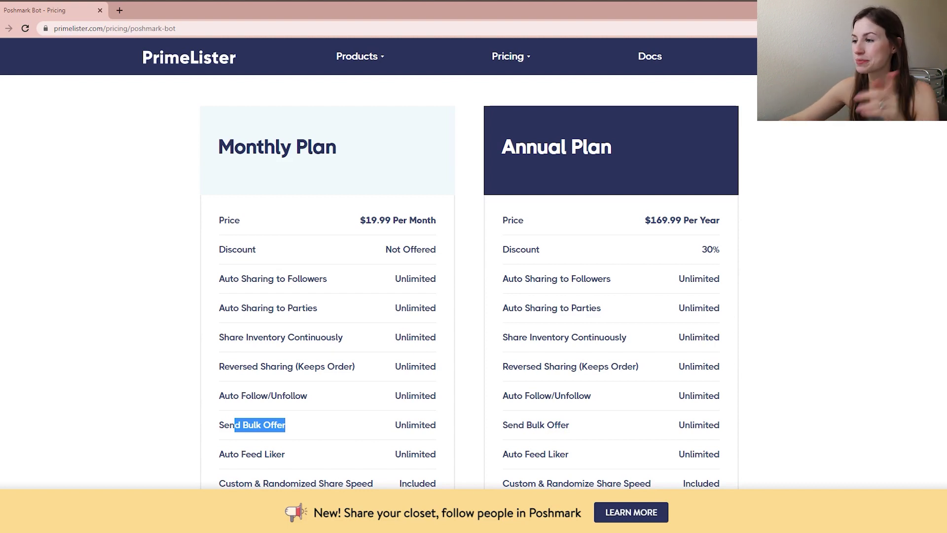
left_click_drag(340, 220, 431, 220)
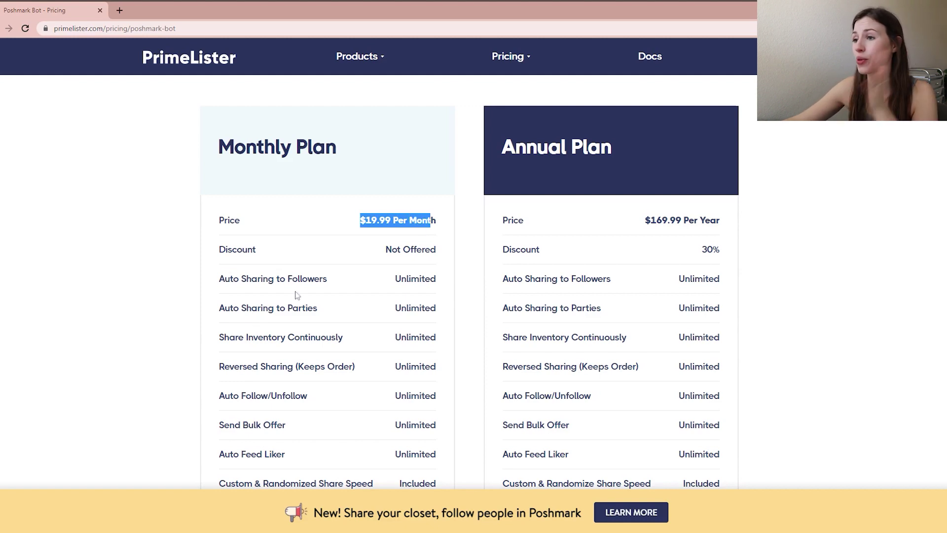
scroll(195, 373, "down", 3)
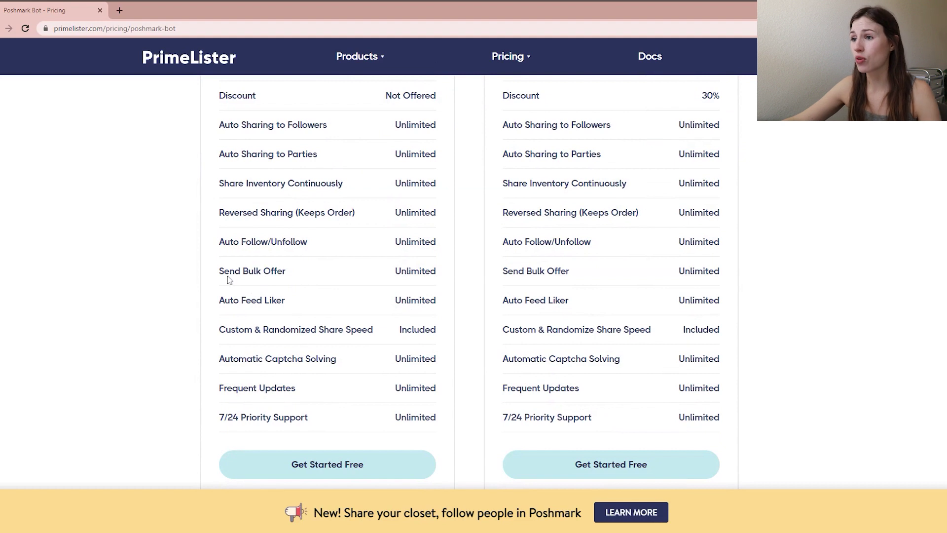
left_click_drag(220, 277, 290, 286)
left_click(293, 275)
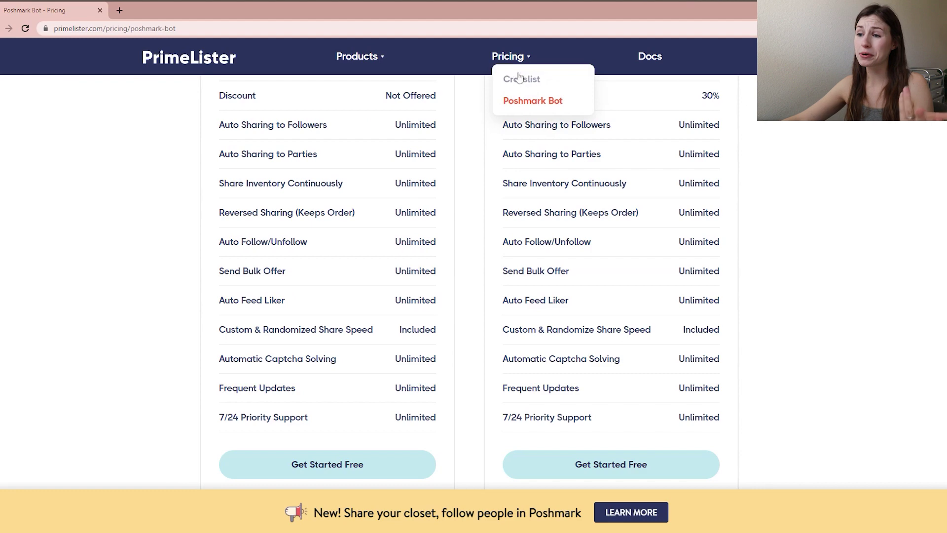
Step: Recheck the Crosslist plans' features, highlighting the Basic plan's auto re-listing limit, and return to the PrimeLister homepage
left_click(519, 79)
scroll(280, 465, "down", 1)
scroll(279, 465, "down", 3)
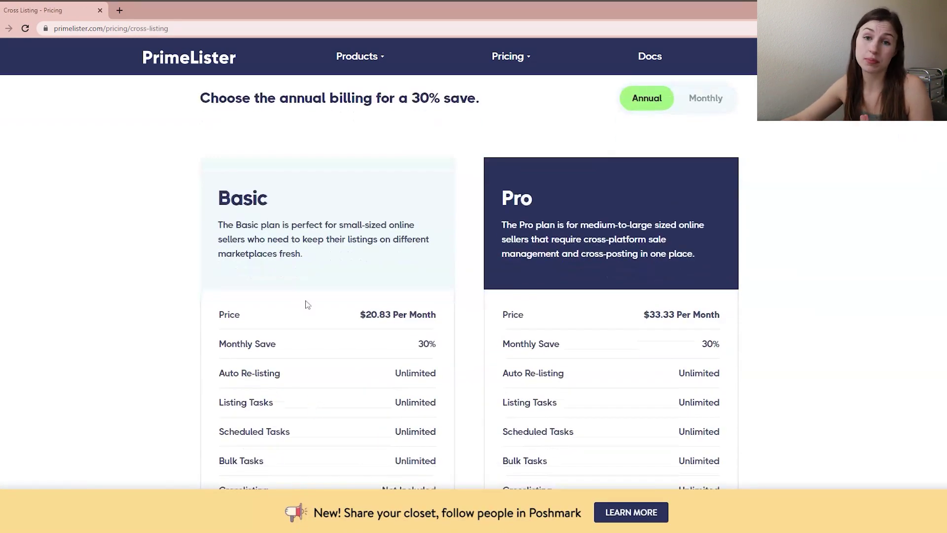
left_click_drag(228, 364, 437, 374)
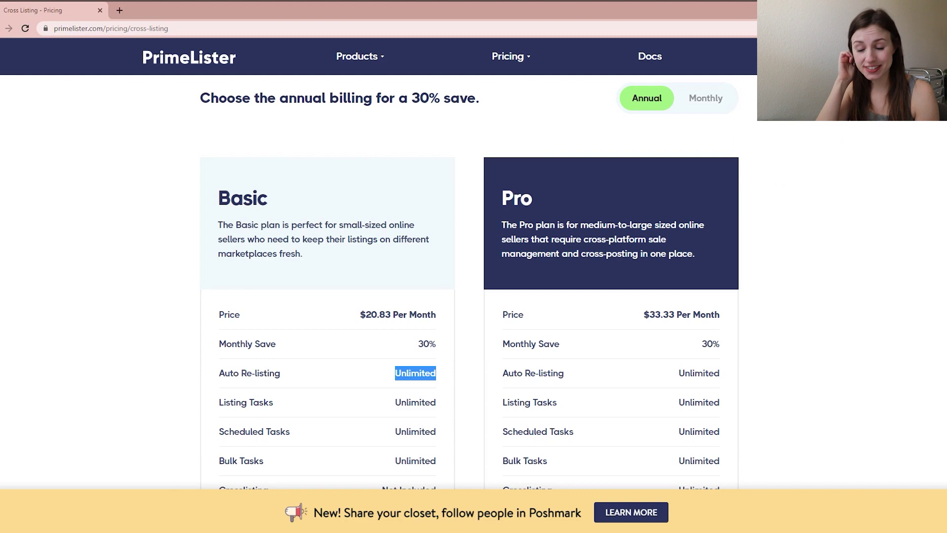
scroll(725, 247, "down", 5)
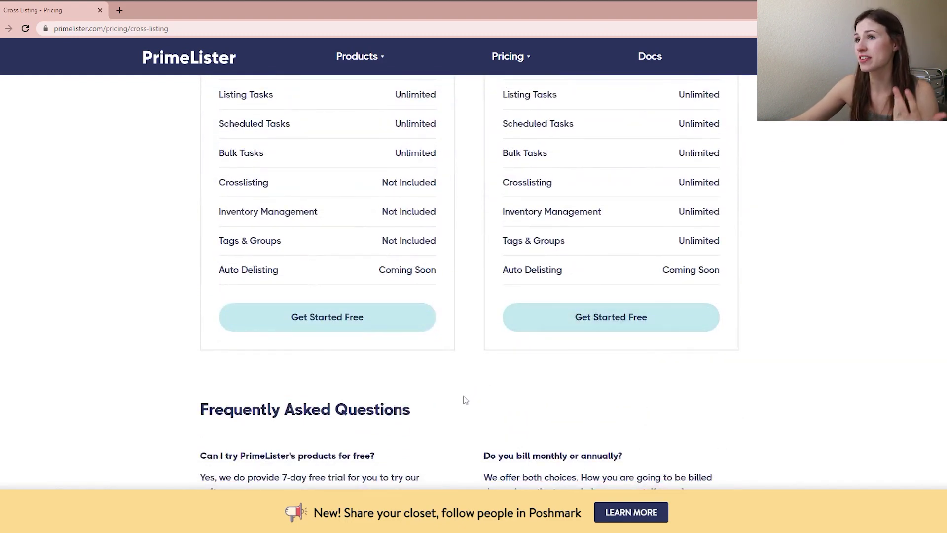
left_click(204, 59)
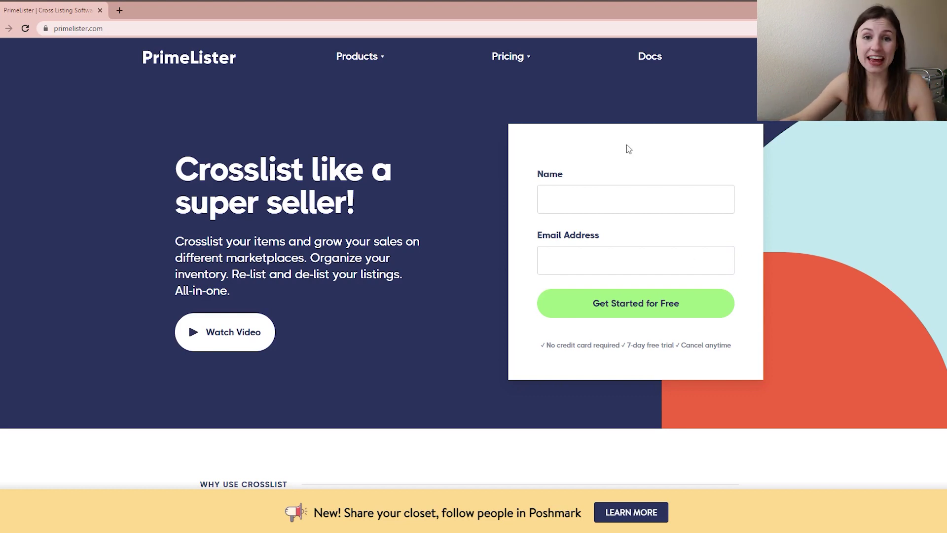
mouse_move(506, 64)
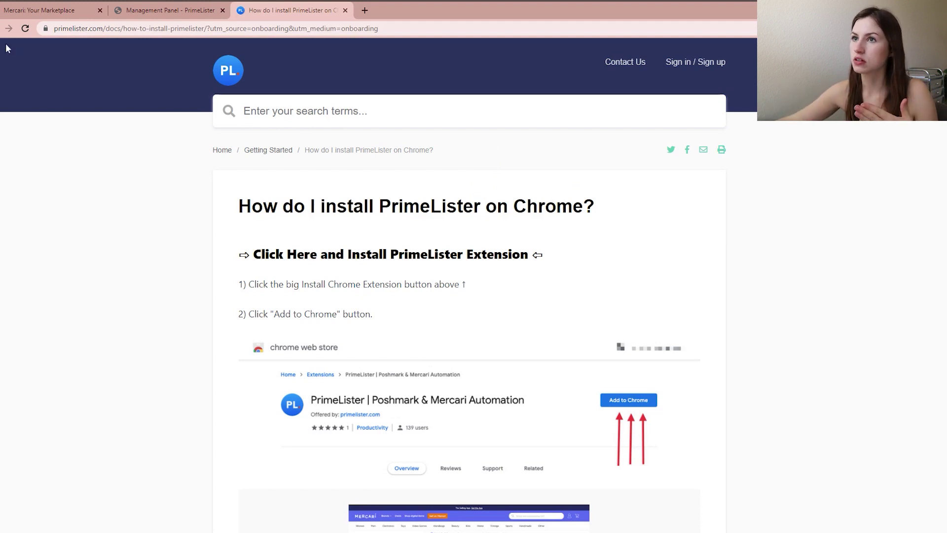
Step: Reopen the extension installation guide from the management panel's Knowledge Base and follow it to the PrimeLister Chrome Web Store page
left_click(345, 10)
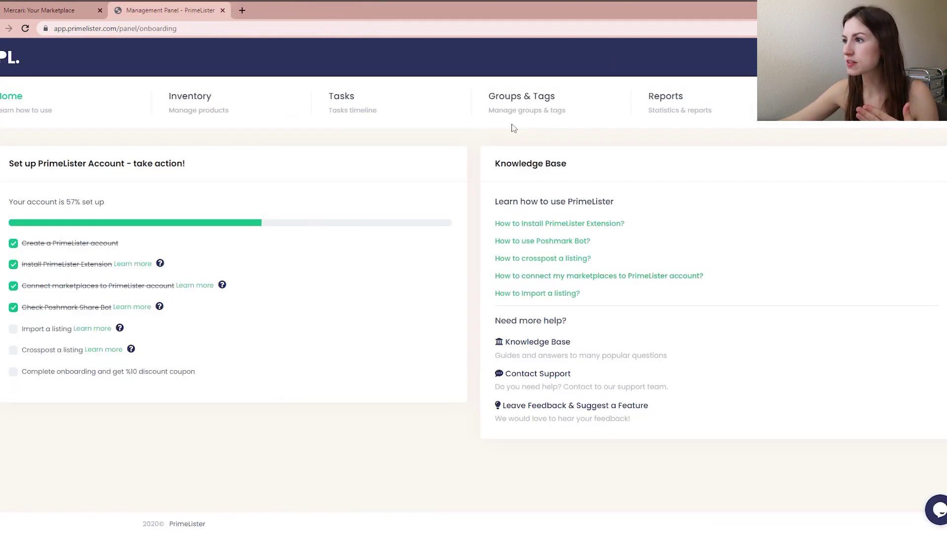
left_click(543, 223)
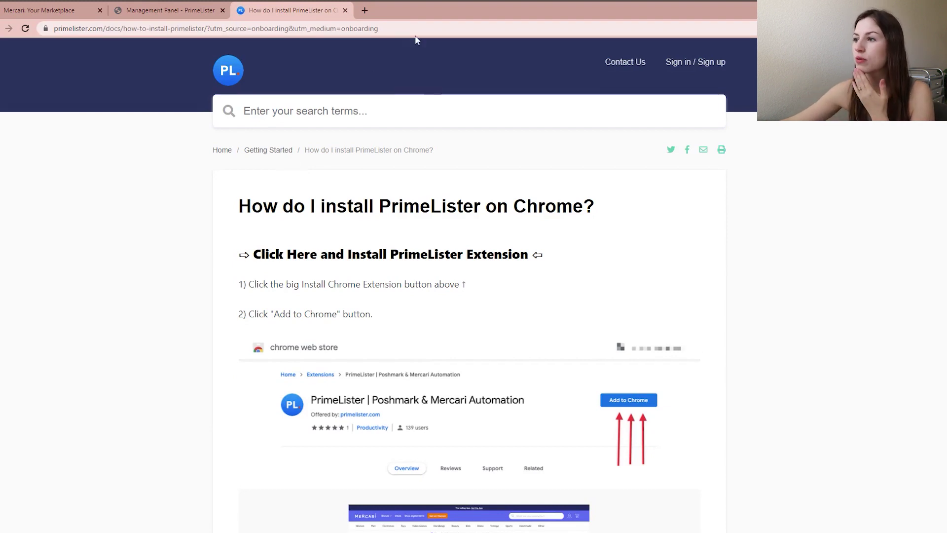
scroll(429, 163, "down", 2)
left_click(399, 154)
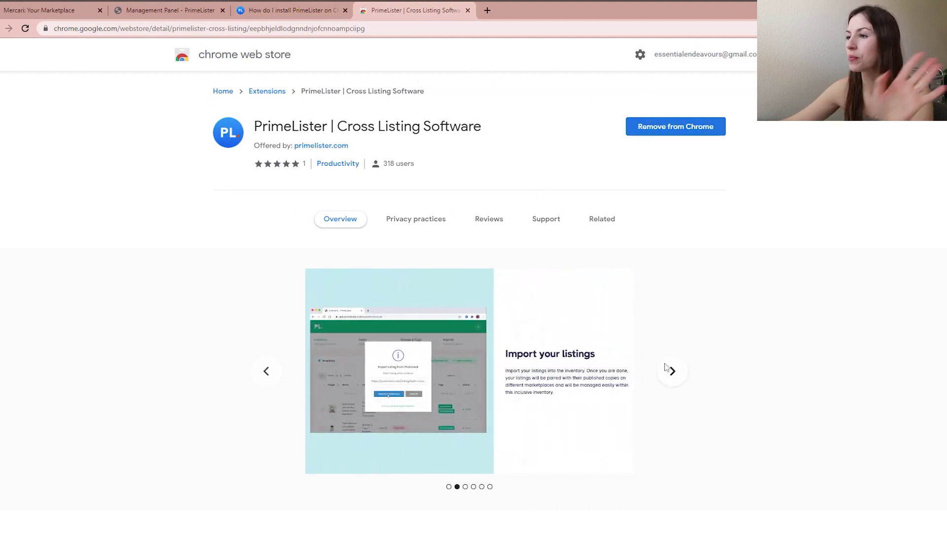
Step: Switch to Mercari, update the PrimeLister extension to the newer version and check its active tasks
left_click(64, 6)
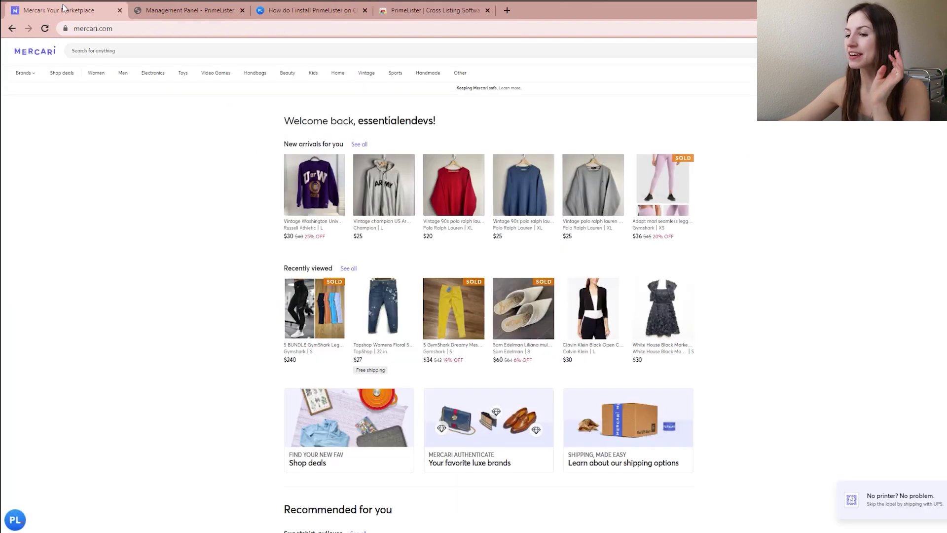
left_click(7, 521)
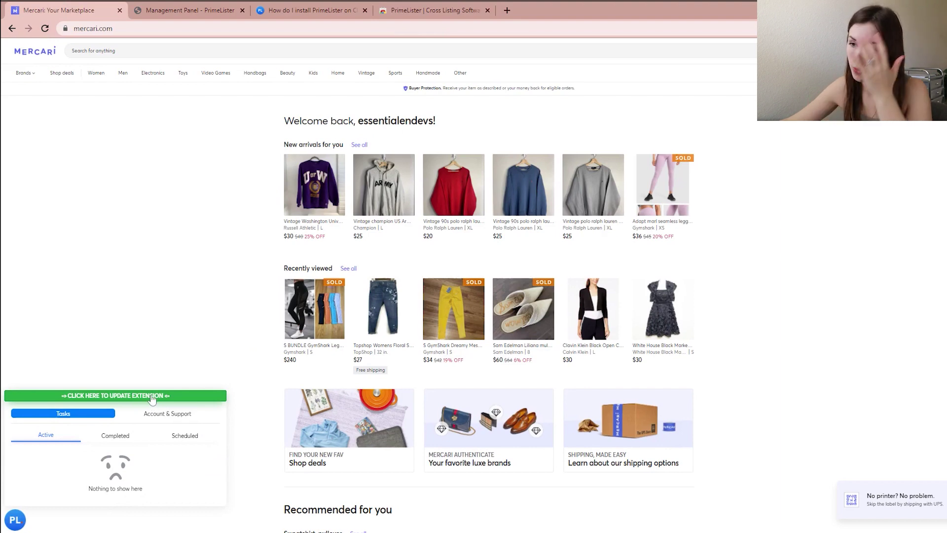
left_click(88, 397)
left_click(496, 327)
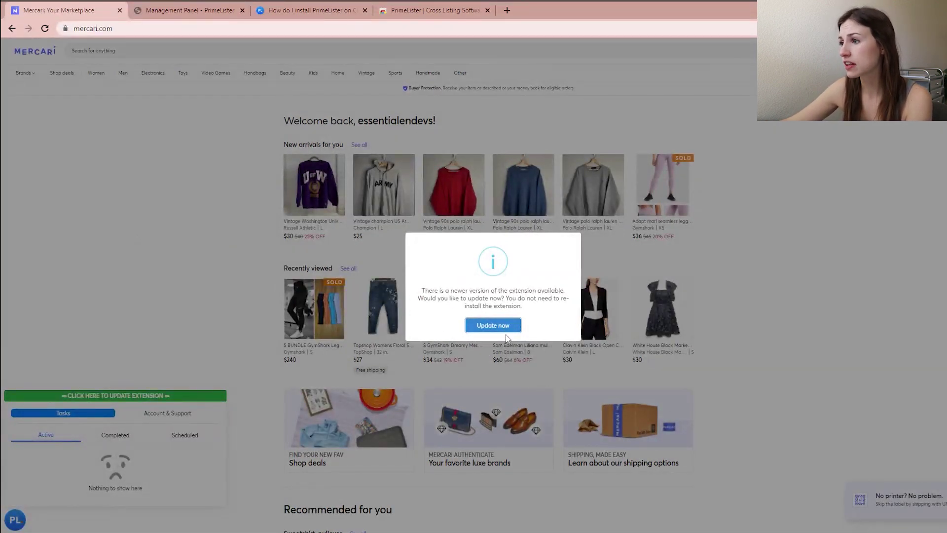
left_click(493, 326)
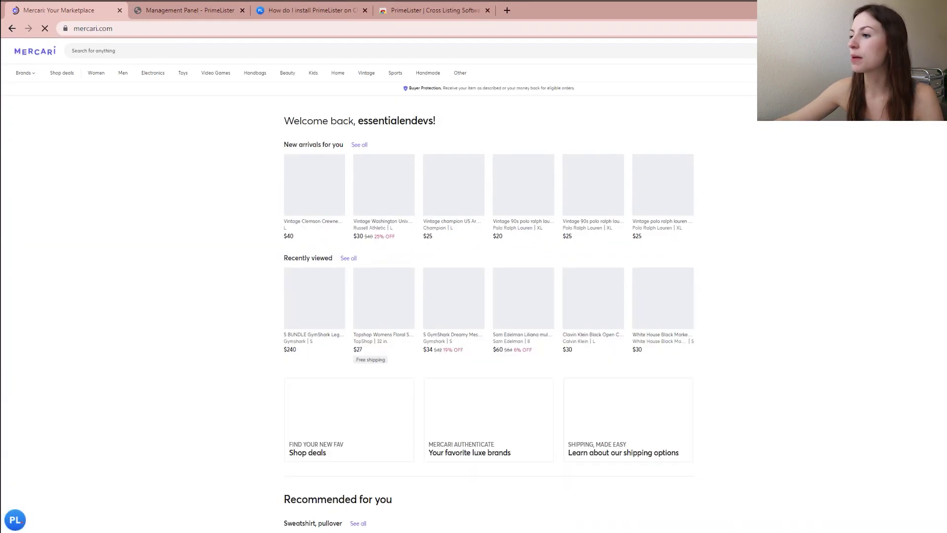
left_click(12, 525)
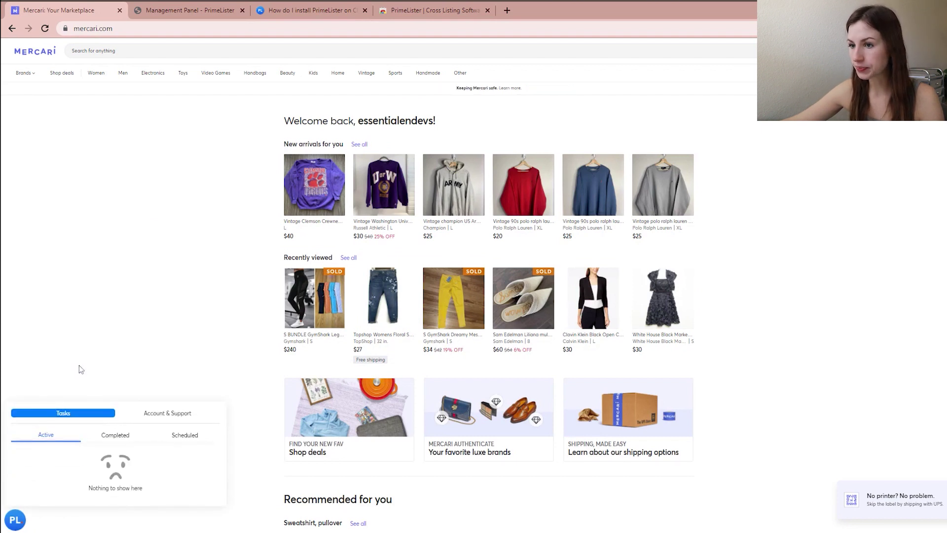
left_click(16, 518)
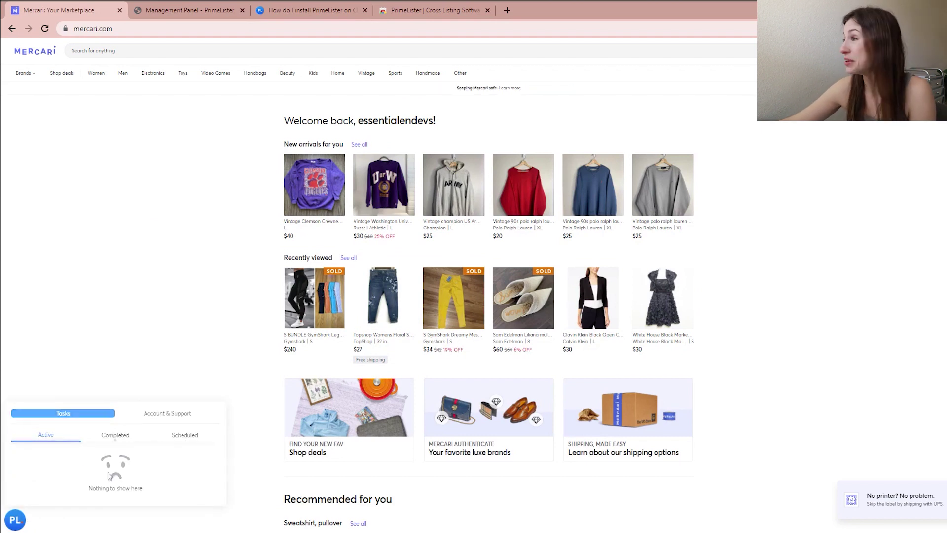
Step: Go to the active Mercari listings and open the offer to likers for the Lucky Brand Boho Off Shoulder Tee
mouse_move(916, 50)
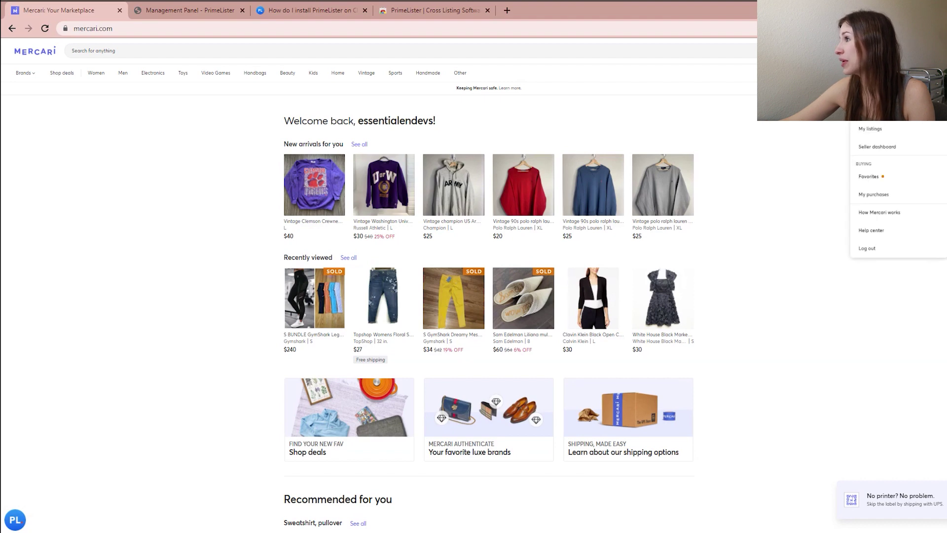
left_click(870, 129)
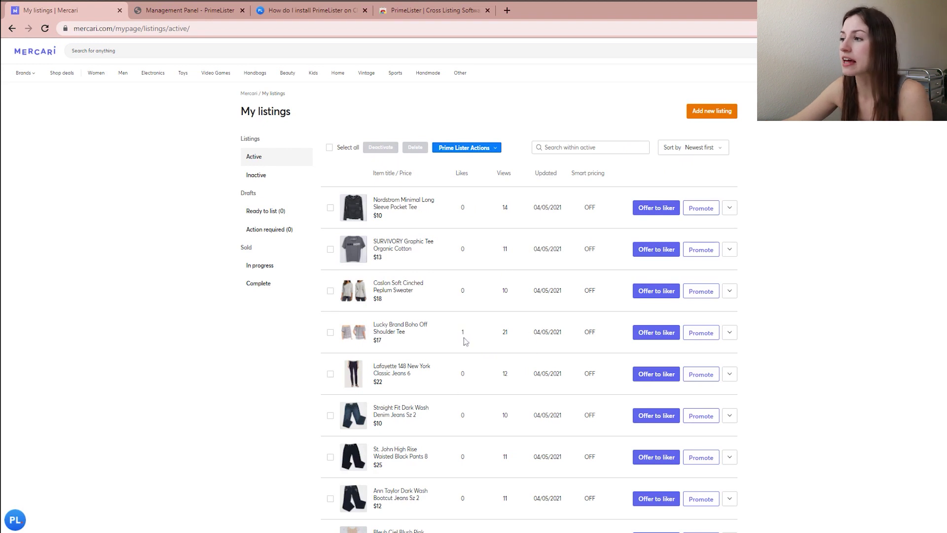
left_click(649, 338)
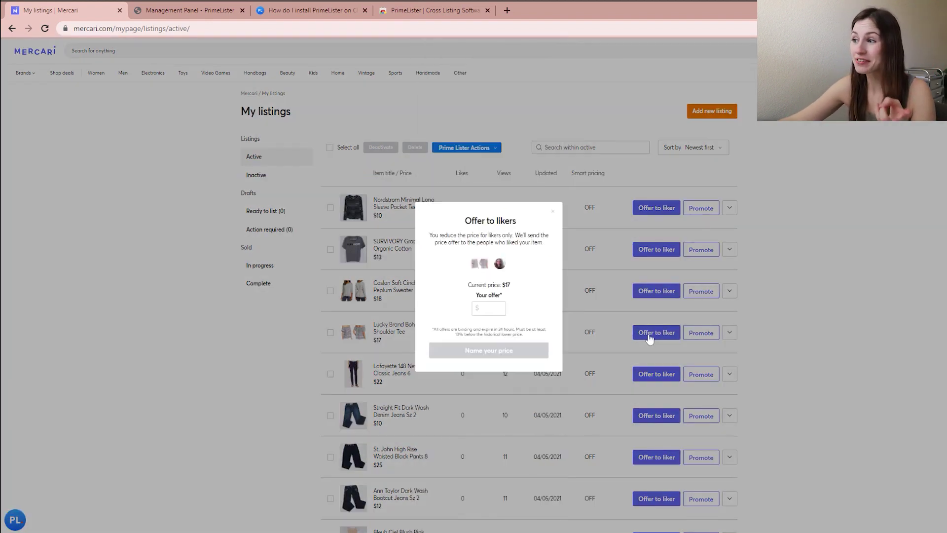
Step: Try to send the likers of the Lucky Brand Boho Off Shoulder Tee a $14 offer, and close the offer window
type("14")
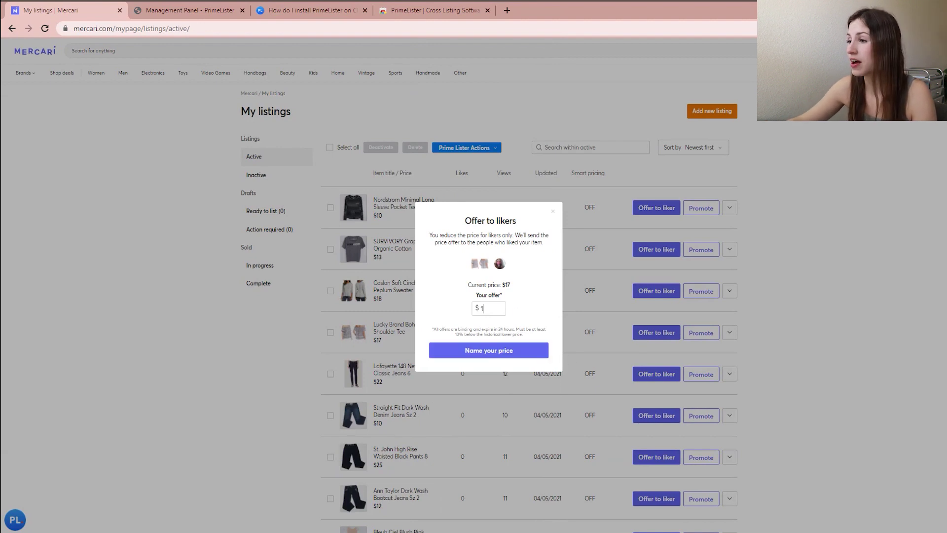
left_click(504, 354)
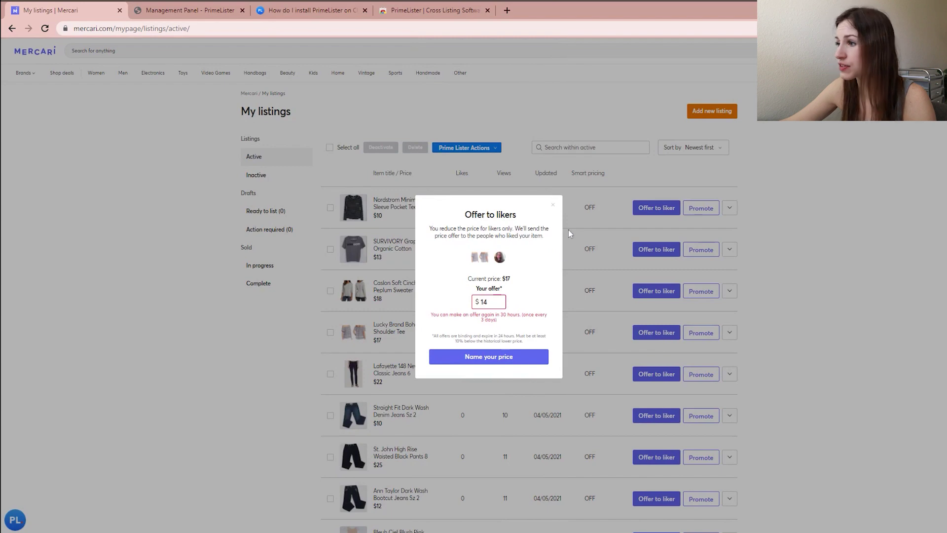
left_click(553, 205)
Step: Send a $34 offer to the liker of the eShakti Midi Blush Half Sleeve Dress 2
scroll(776, 284, "down", 5)
scroll(481, 313, "down", 3)
left_click(644, 296)
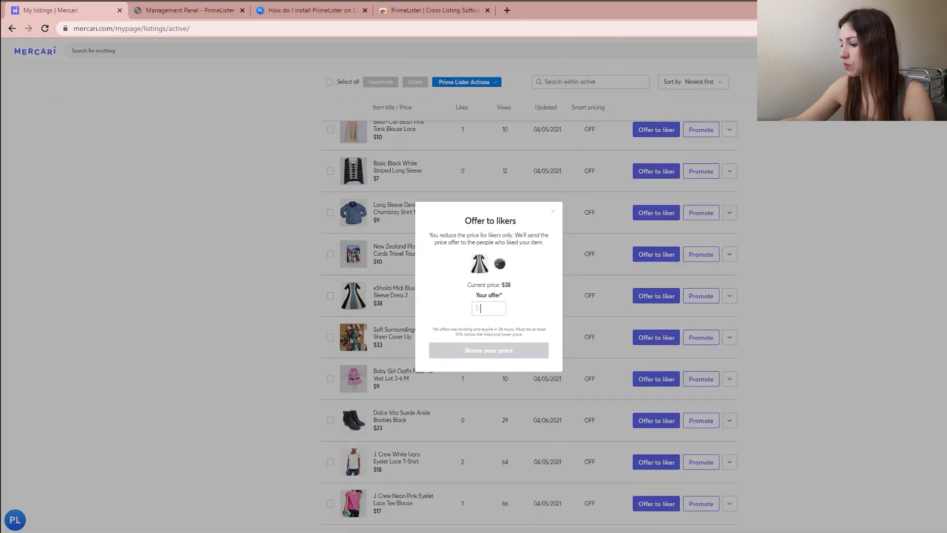
type("35")
left_click(508, 355)
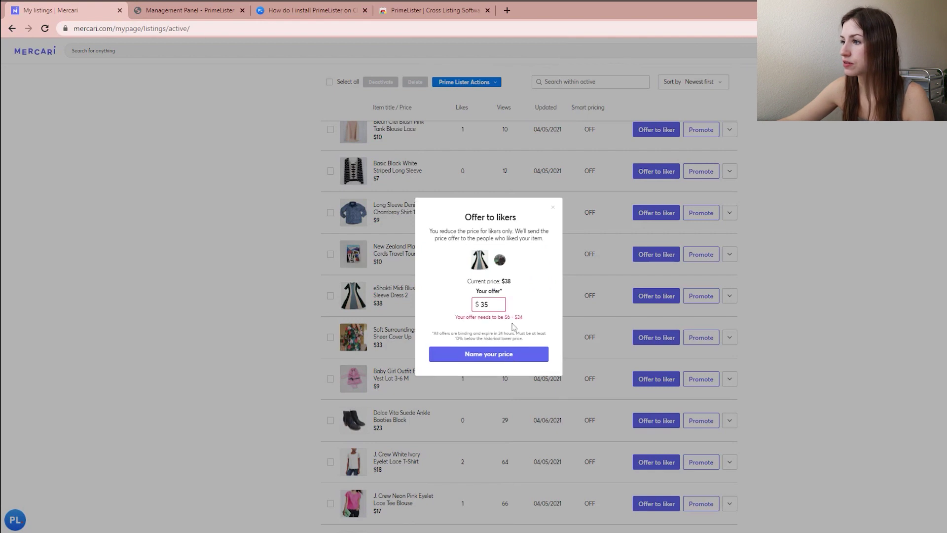
left_click_drag(517, 317, 539, 319)
key("BackSpace")
type("4")
left_click(512, 359)
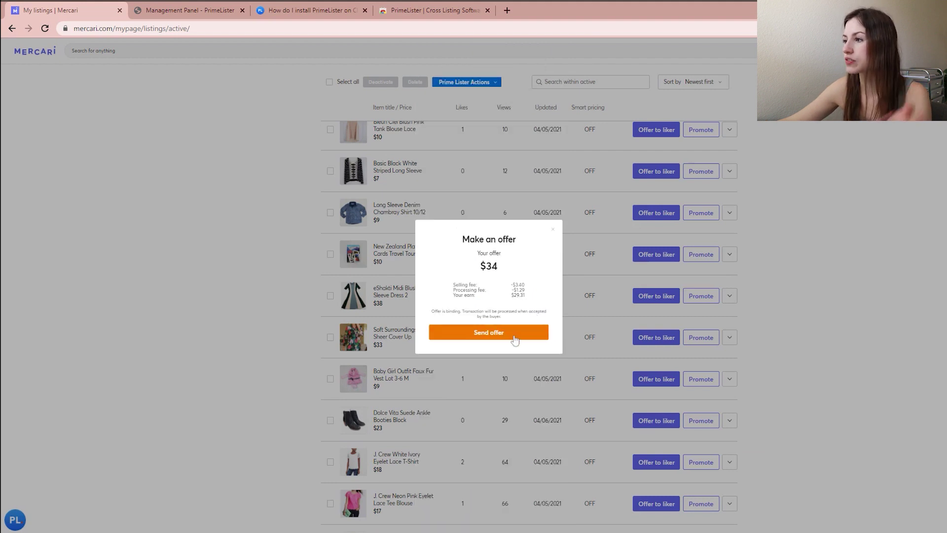
left_click(514, 340)
Step: Go to page 4 of the active listings
scroll(733, 376, "down", 10)
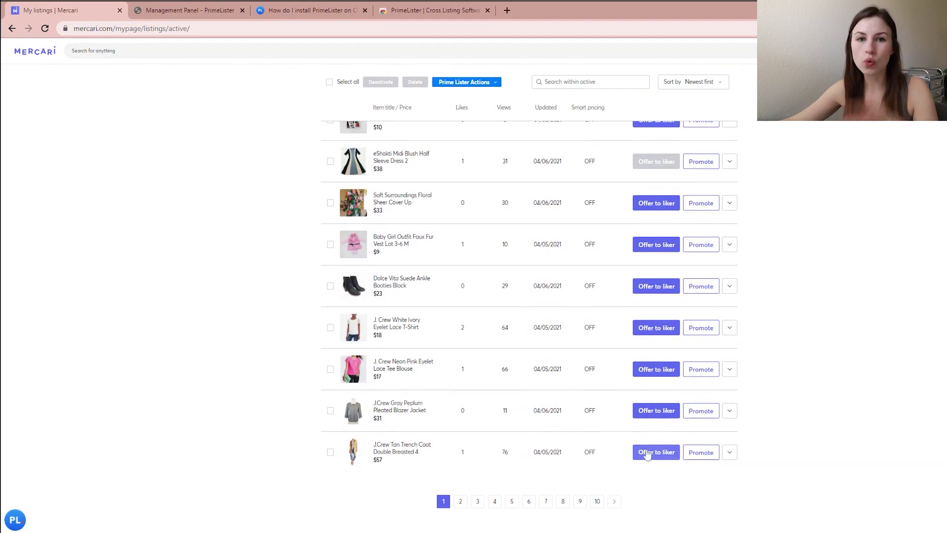
left_click(461, 501)
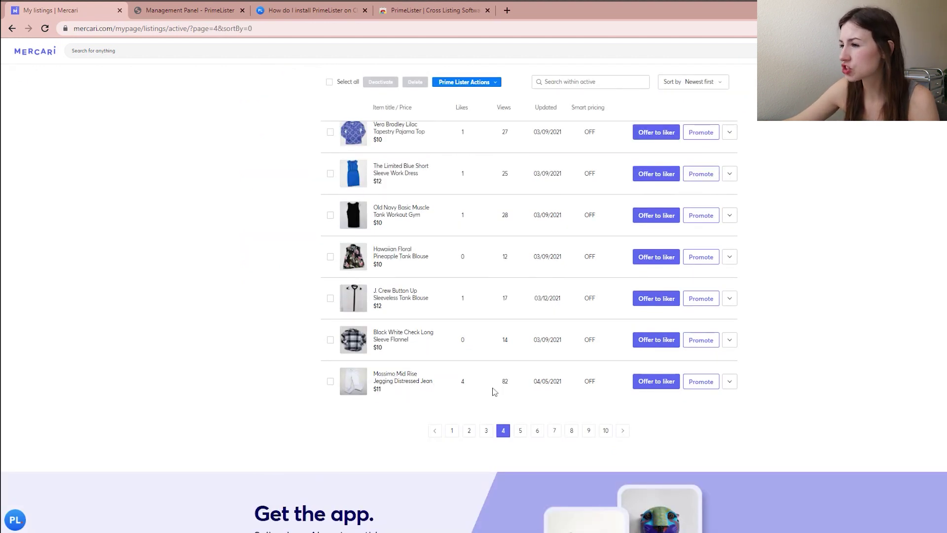
Step: Try a $10 offer to the likers of the Mossimo Mid Rise Jegging Distressed Jean and check its promotion price without promoting it
left_click(641, 382)
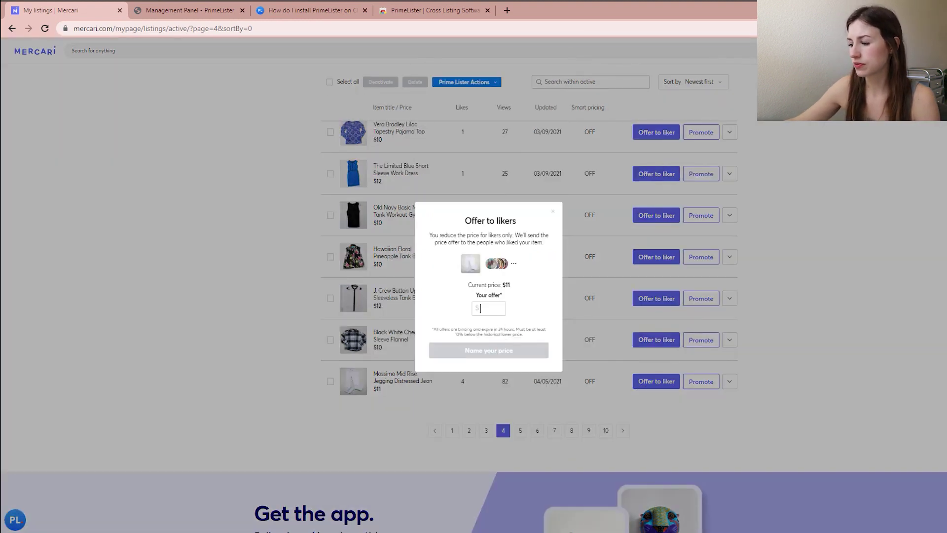
type("10")
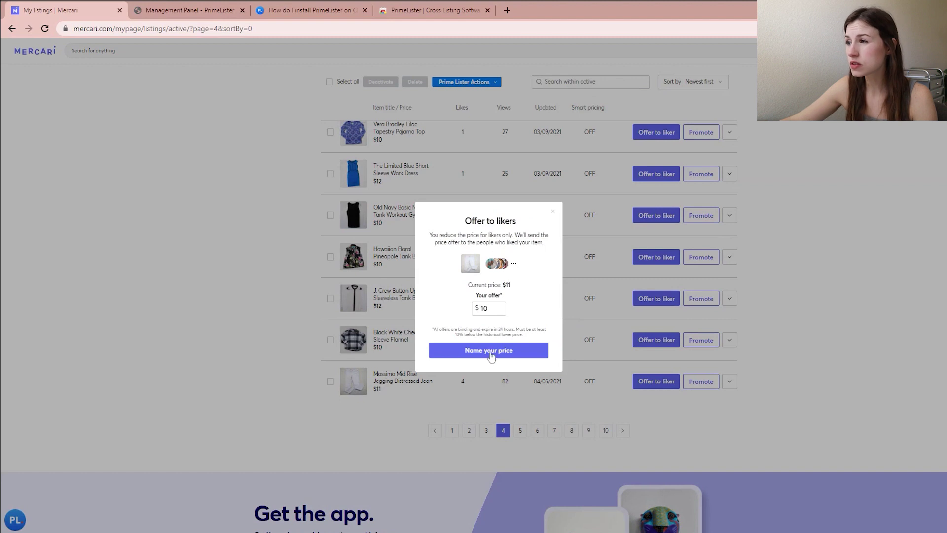
left_click(491, 356)
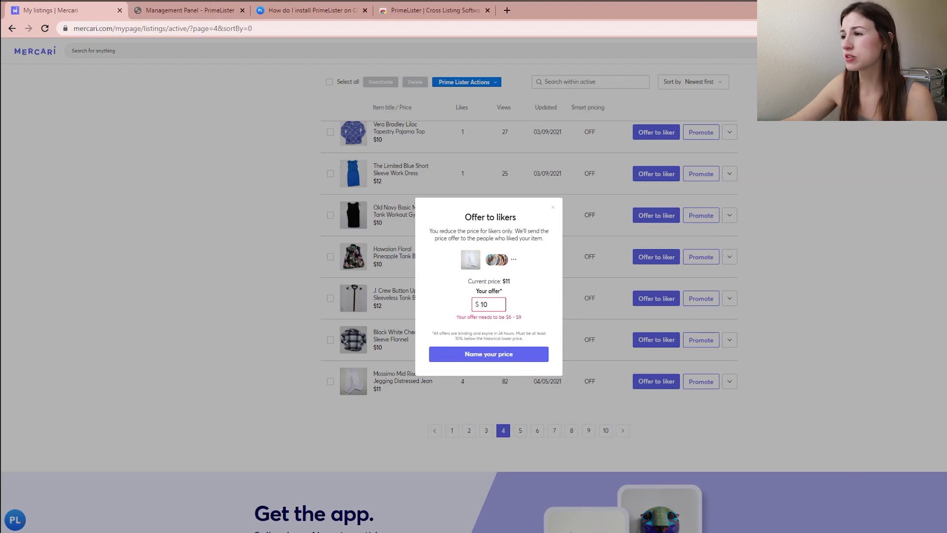
left_click(552, 207)
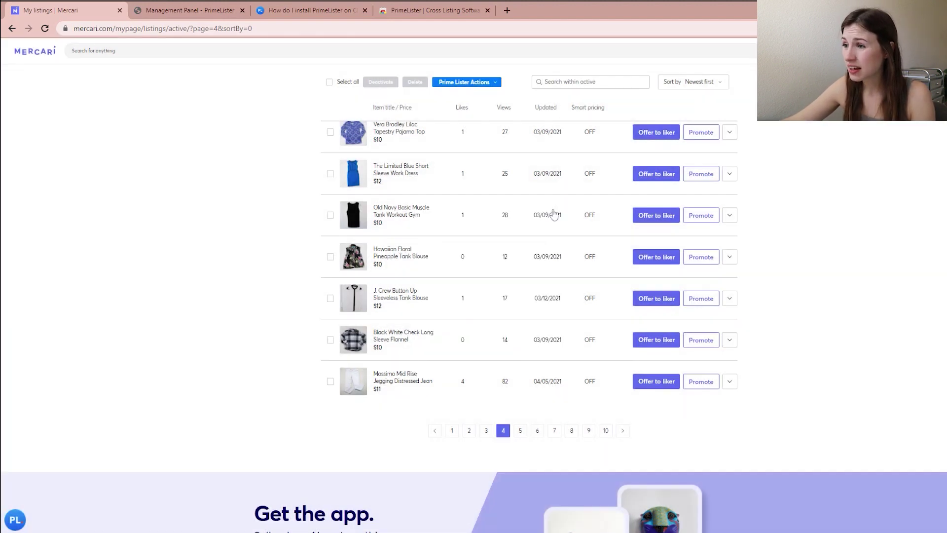
left_click(711, 381)
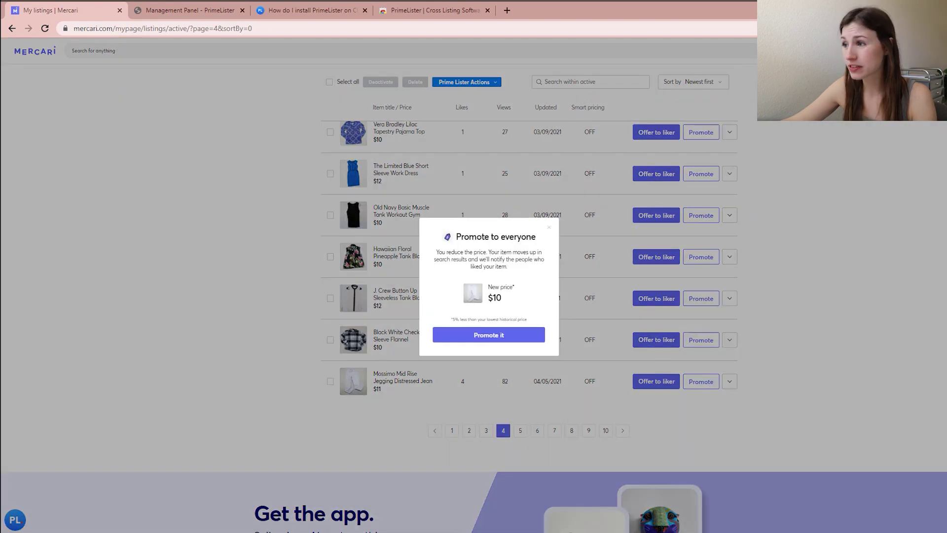
left_click(550, 228)
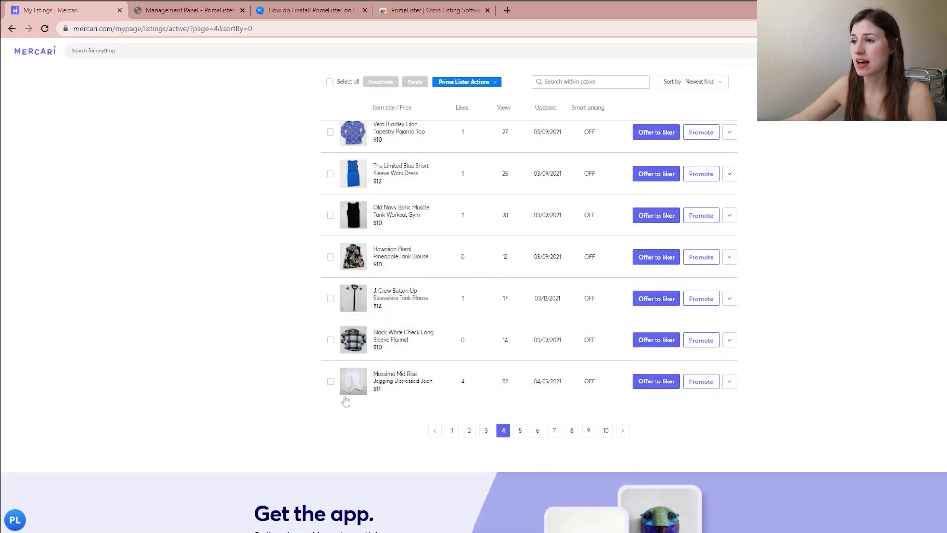
Step: Edit the Mossimo Mid Rise Jegging Distressed Jean listing, set its price to $14 and update it
left_click(407, 391)
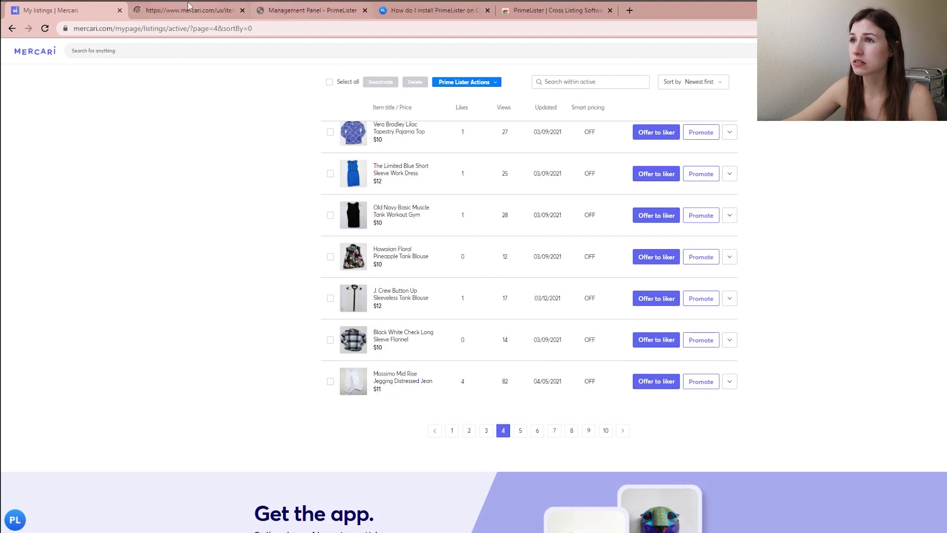
left_click(612, 190)
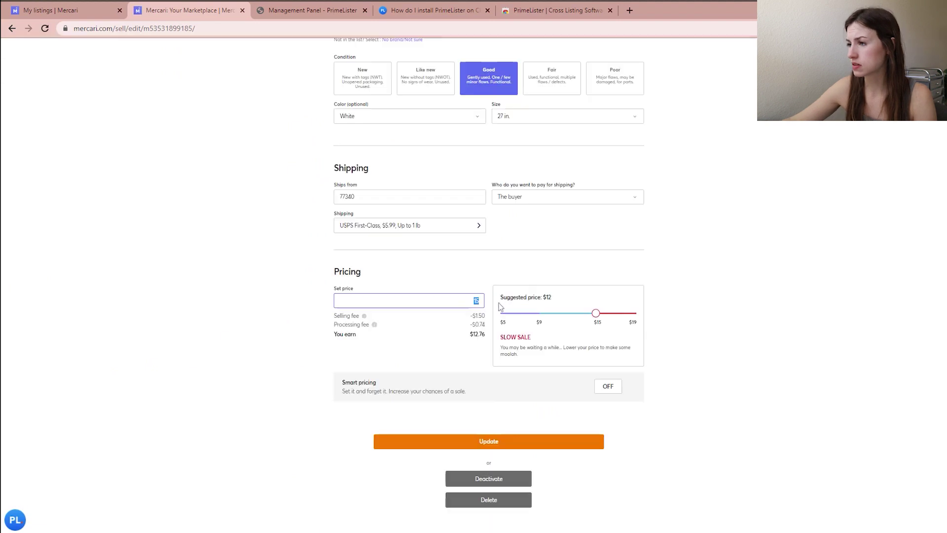
type("41")
key("BackSpace")
key("BackSpace")
type("14")
left_click(758, 248)
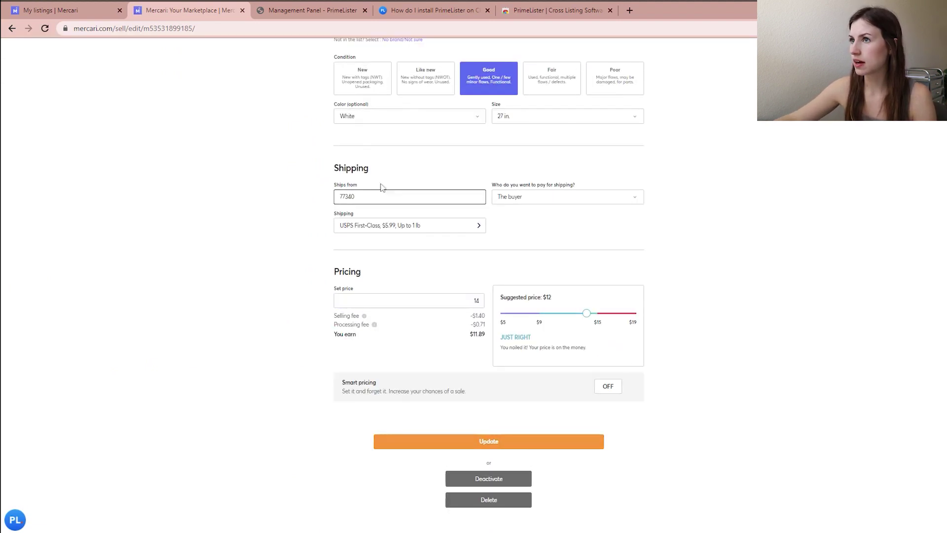
left_click(479, 443)
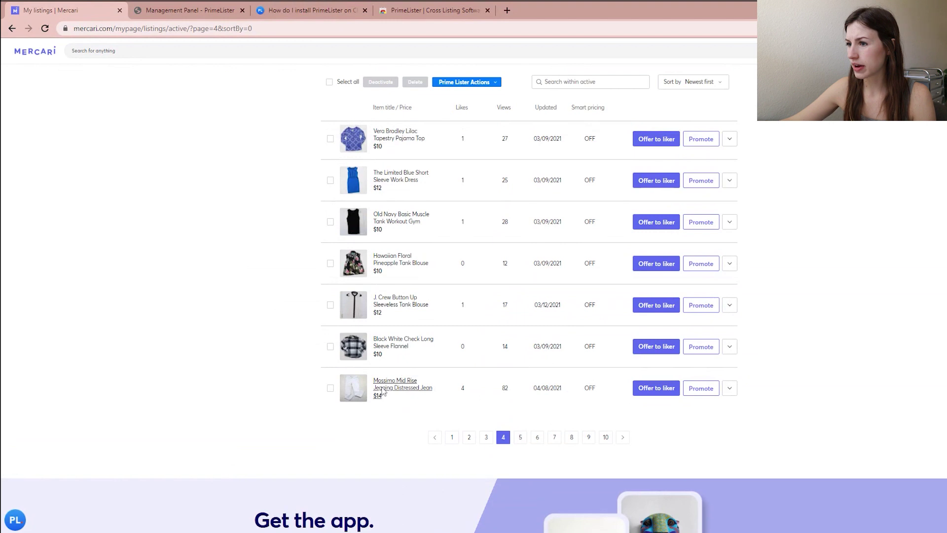
Step: Relist the Mossimo Mid Rise Jegging Distressed Jean immediately with Prime Lister and check the extension's active tasks
left_click(330, 389)
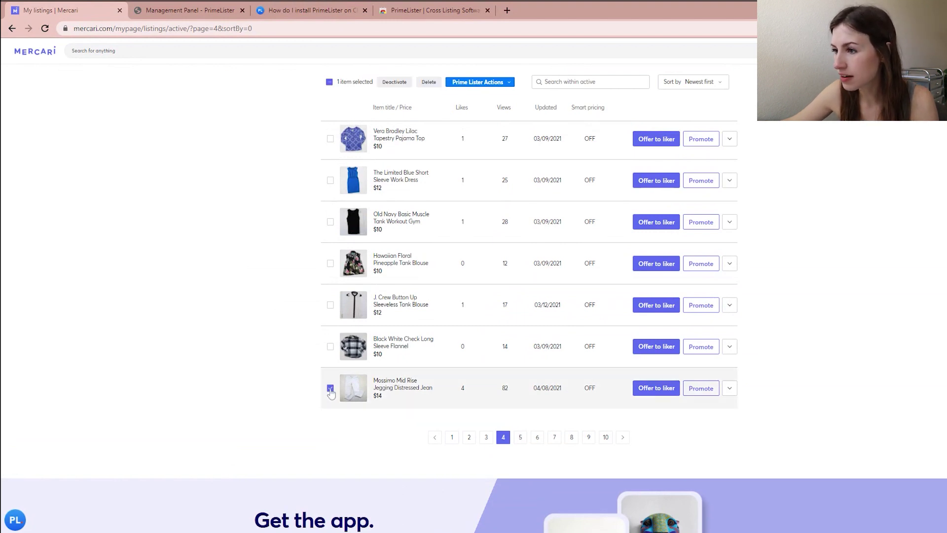
left_click(474, 87)
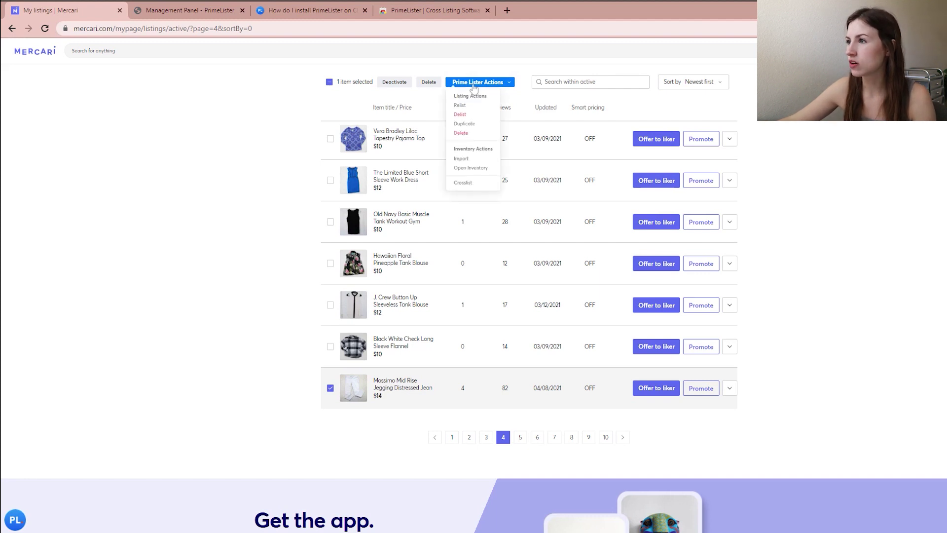
left_click(471, 105)
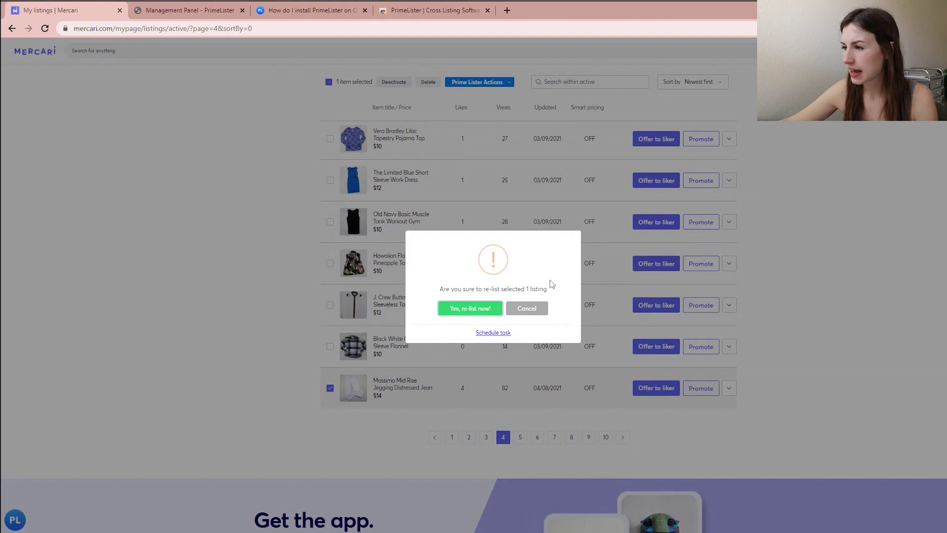
left_click(466, 309)
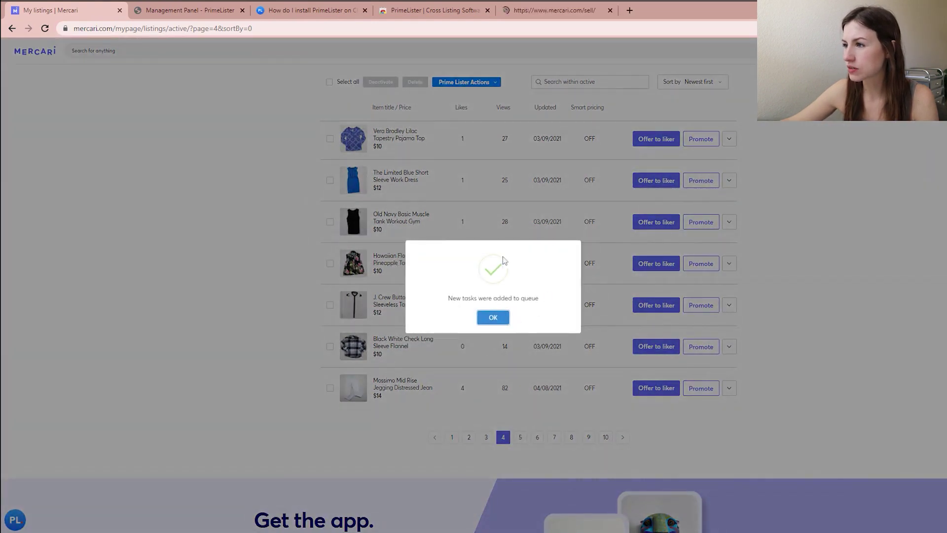
left_click(486, 318)
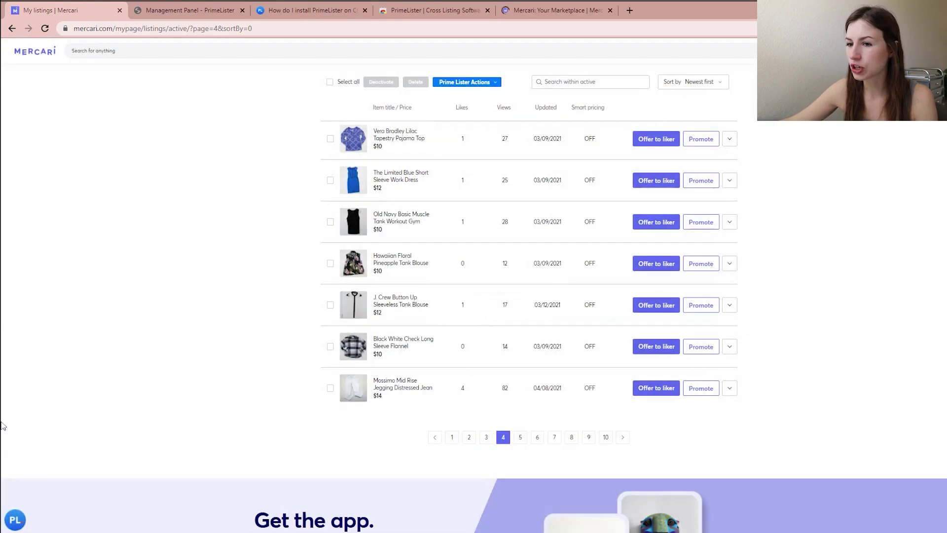
left_click(13, 519)
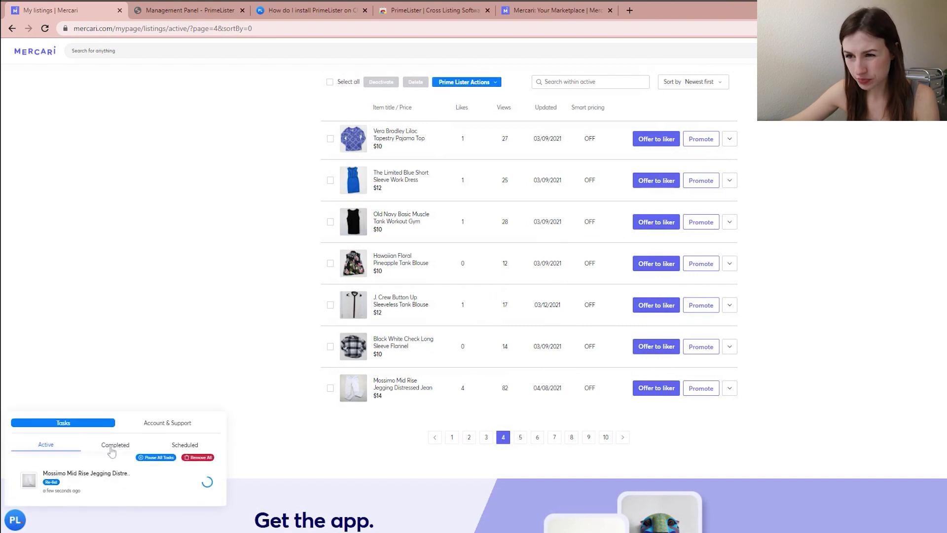
mouse_move(99, 481)
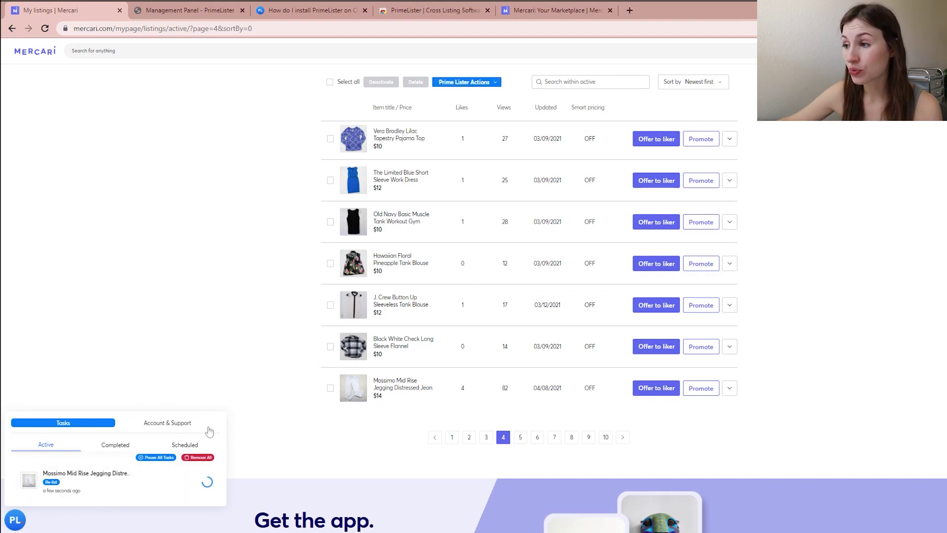
Step: Send a $10 offer to the liker of the J. Crew Button Up Sleeveless Tank Blouse
left_click(653, 358)
type("10")
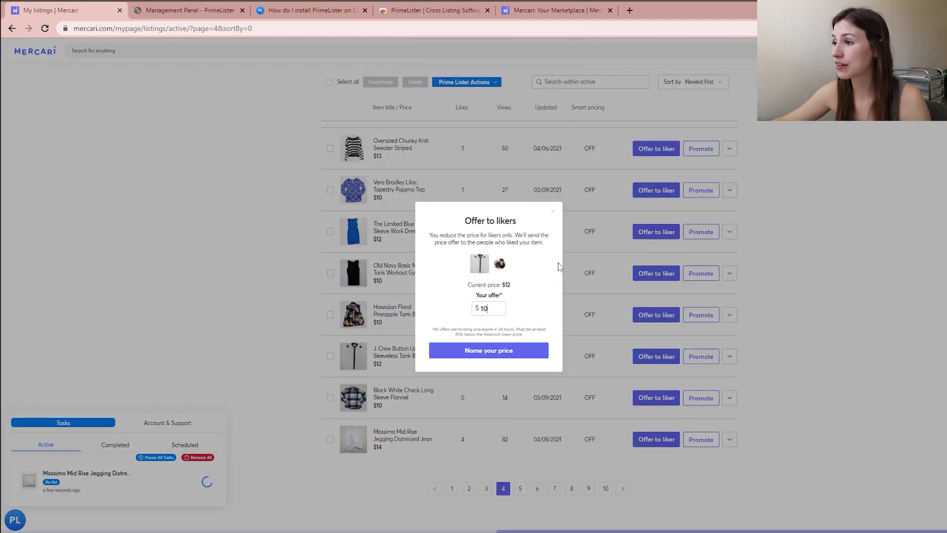
left_click(539, 352)
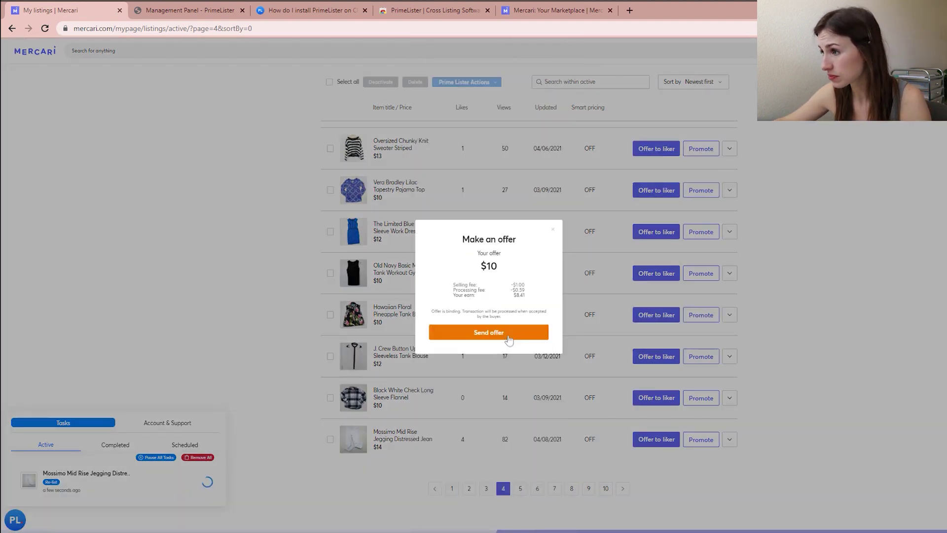
left_click(509, 340)
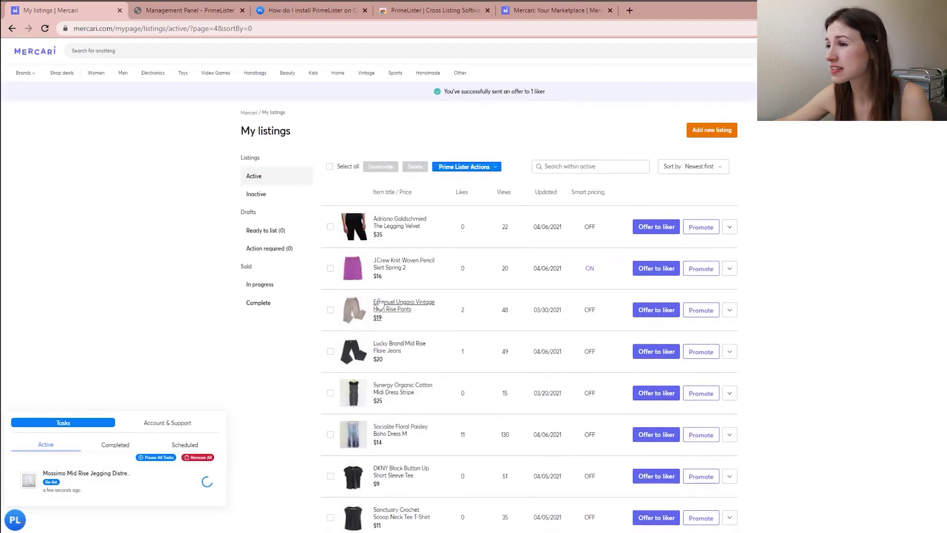
Step: Relist the DKNY tee, Sanctuary T-shirt, Calvin Klein cardigan, Calvin Klein chiffon top and Oversized Chunky Knit Sweater immediately with Prime Lister
scroll(402, 317, "down", 1)
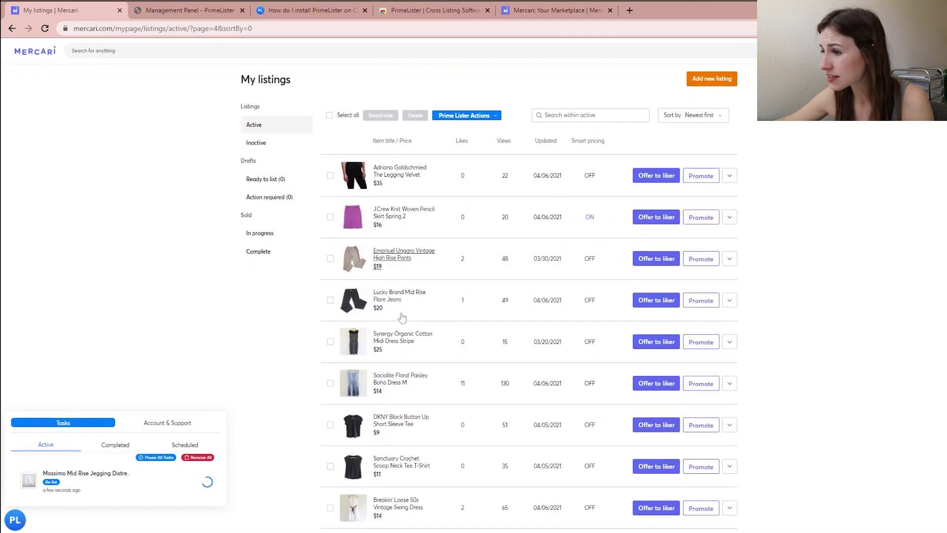
scroll(374, 330, "down", 3)
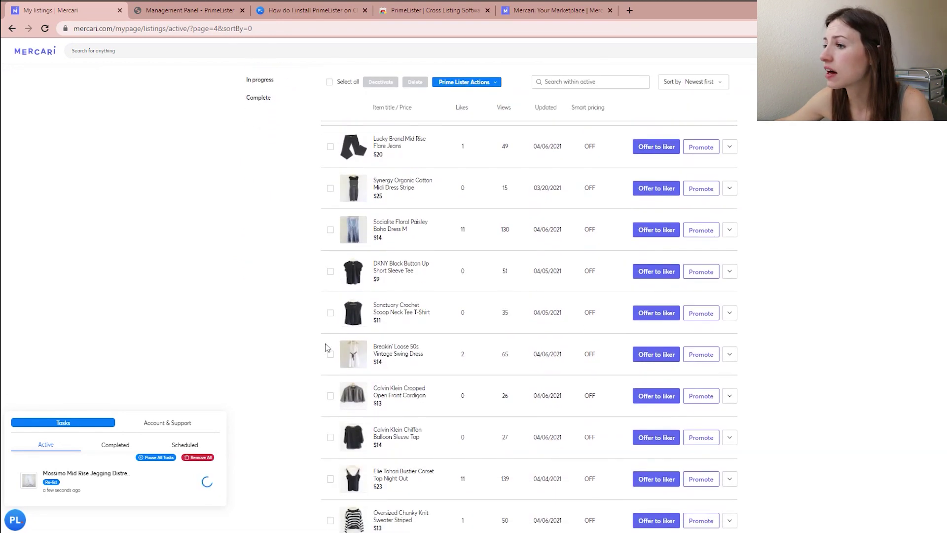
left_click(330, 271)
left_click(330, 312)
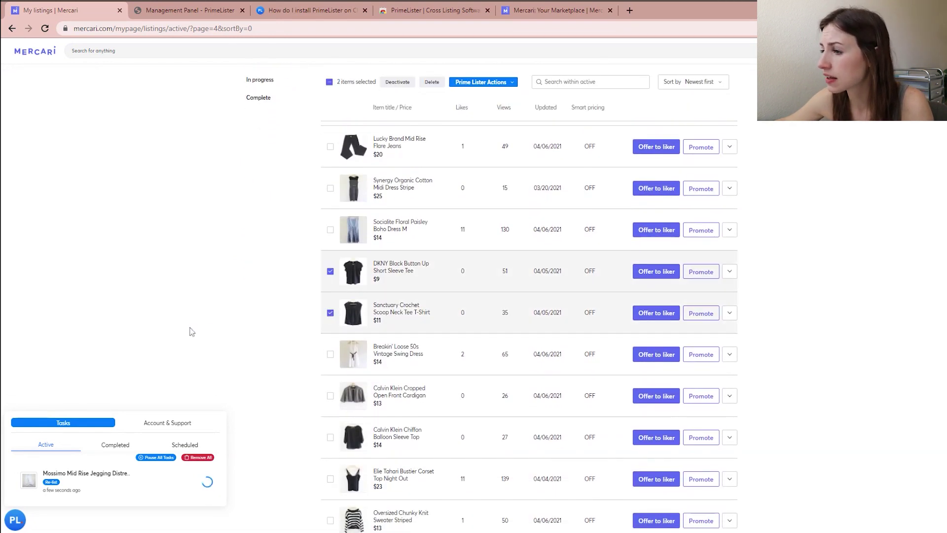
scroll(290, 376, "down", 1)
left_click(329, 347)
left_click(331, 387)
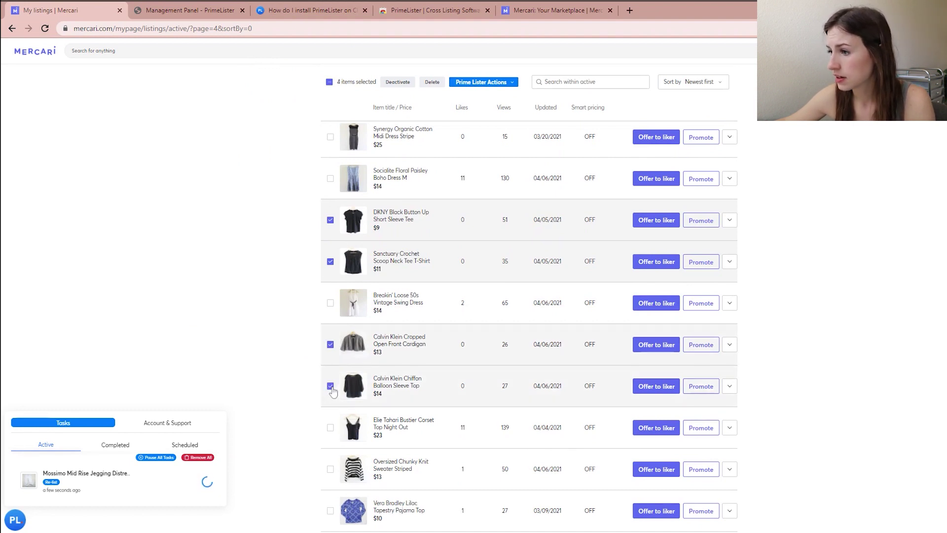
scroll(332, 391, "down", 1)
left_click(331, 418)
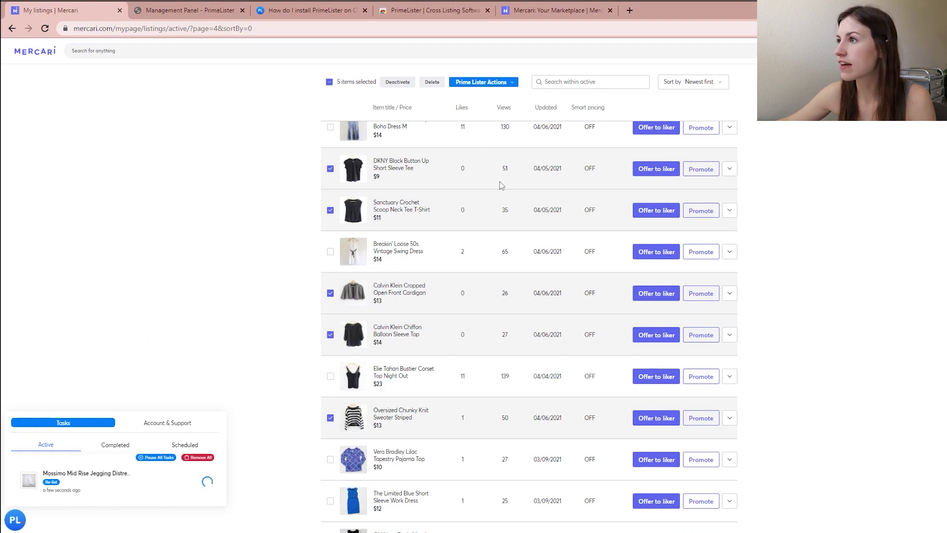
left_click(500, 82)
left_click(472, 111)
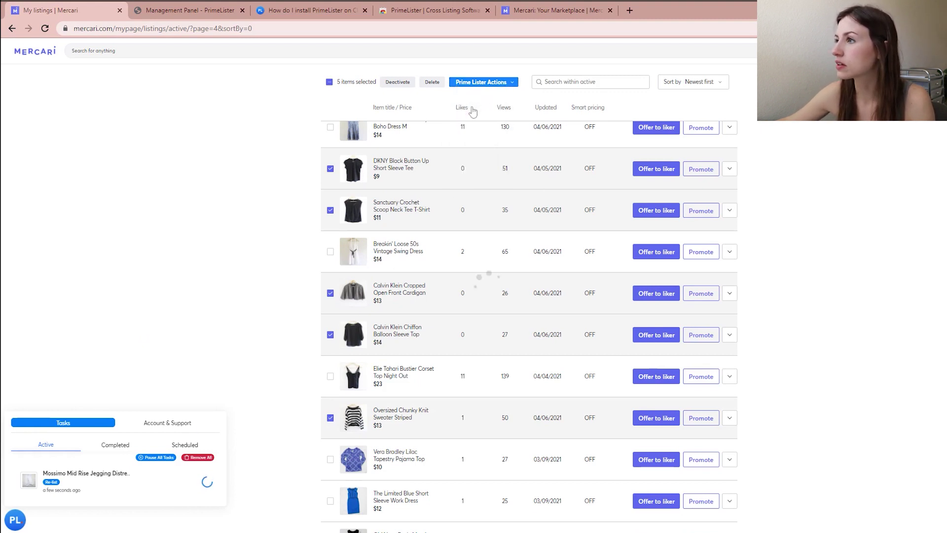
left_click(468, 309)
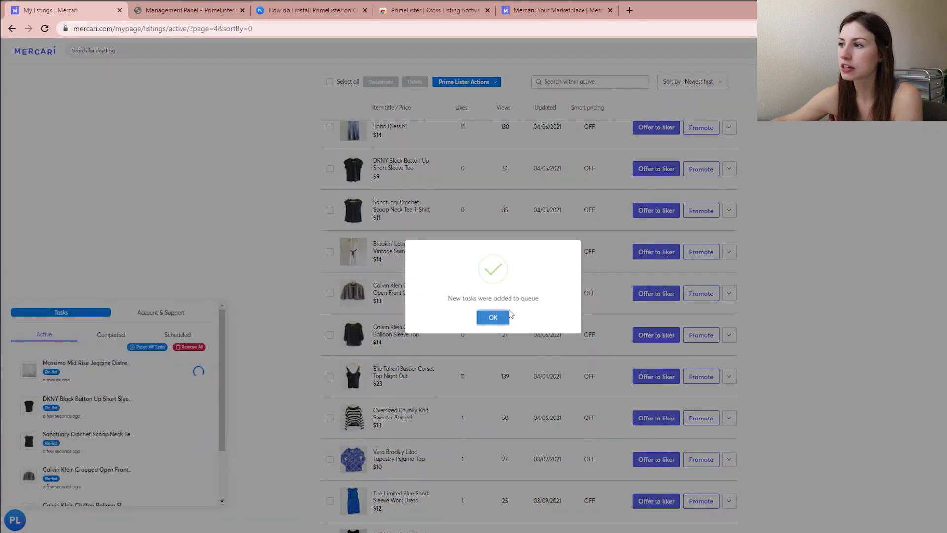
left_click(507, 316)
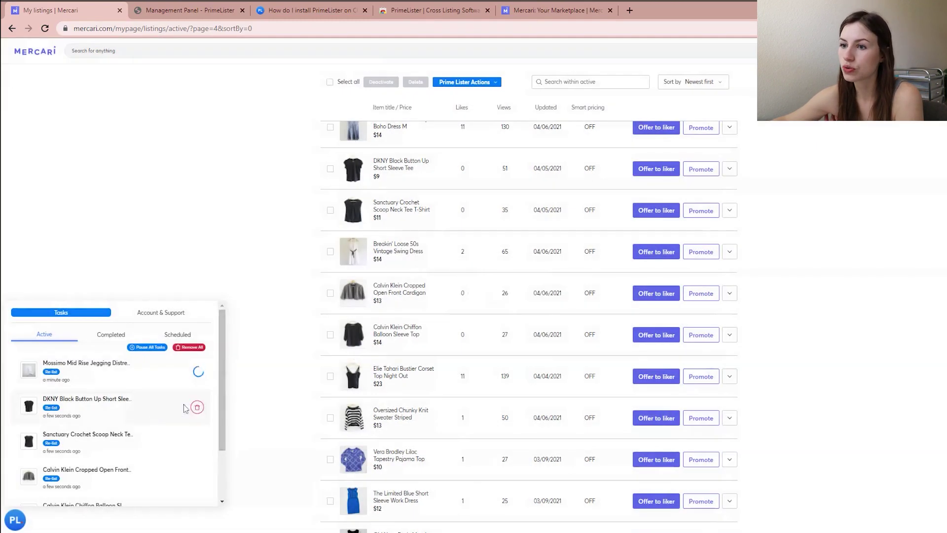
Step: Check the extension's task interval in its account and support settings and return to the active task list
left_click(170, 316)
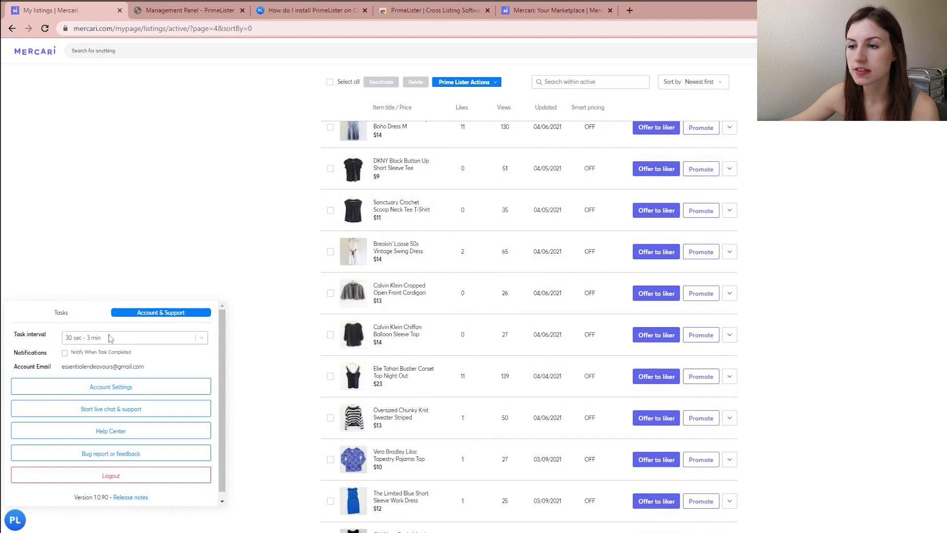
left_click(85, 319)
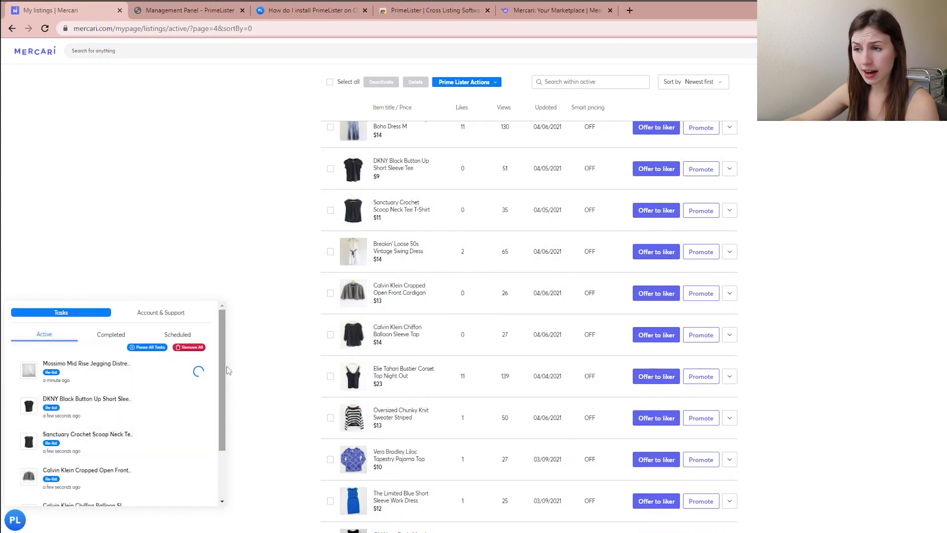
scroll(215, 436, "down", 2)
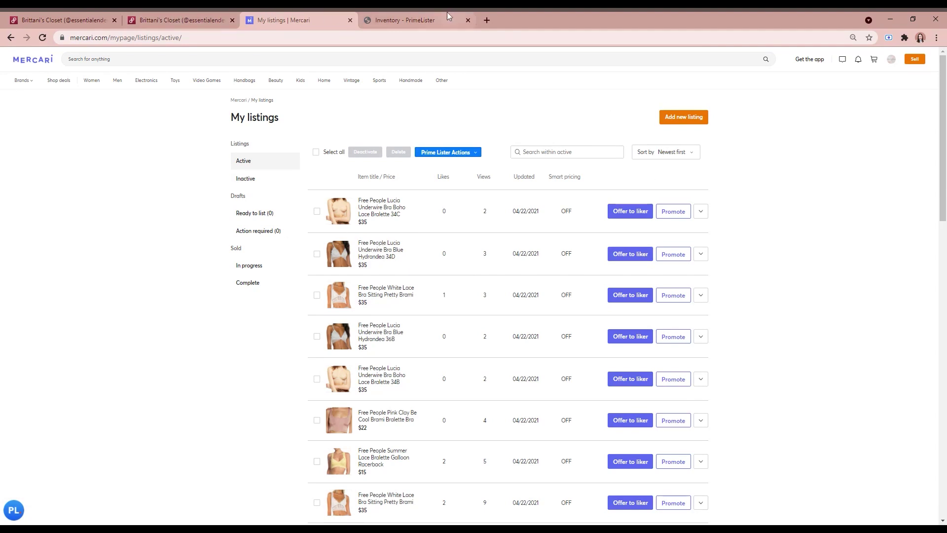
Step: Sort the active Mercari listings by oldest first and look through the first page of results
left_click(675, 152)
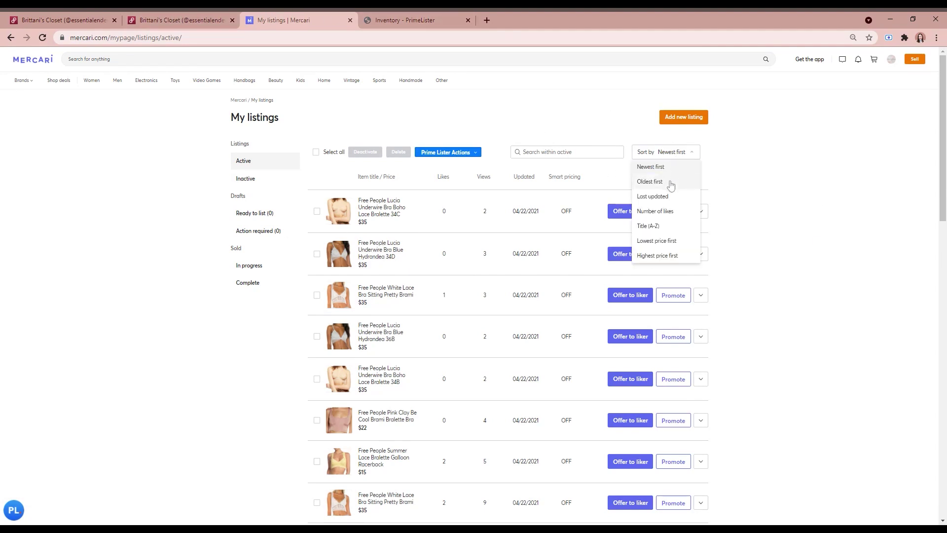
left_click(671, 183)
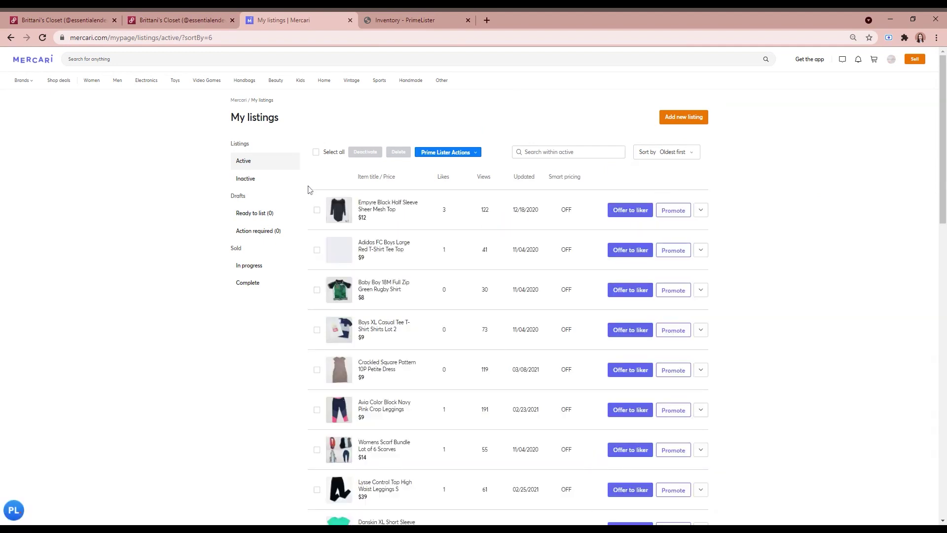
scroll(340, 269, "down", 1)
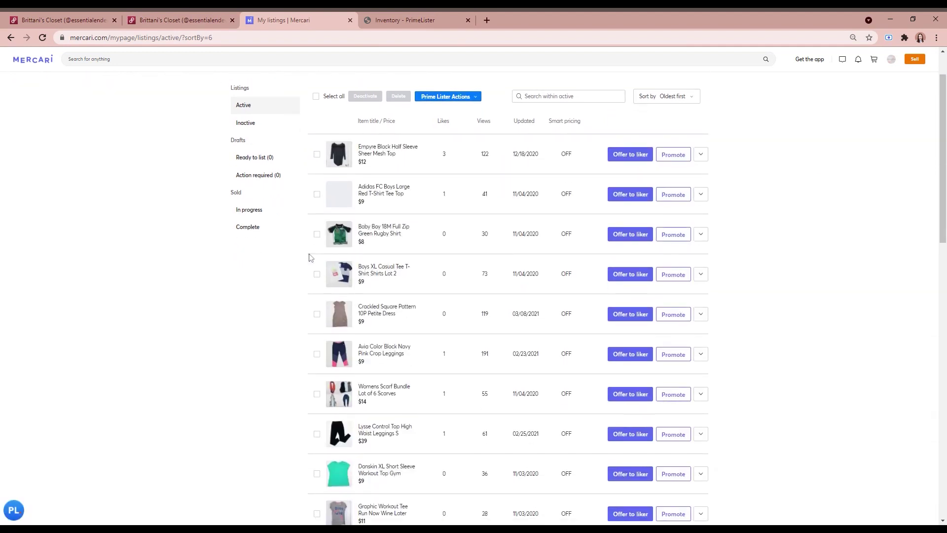
scroll(308, 258, "down", 6)
scroll(305, 262, "down", 10)
scroll(246, 256, "up", 5)
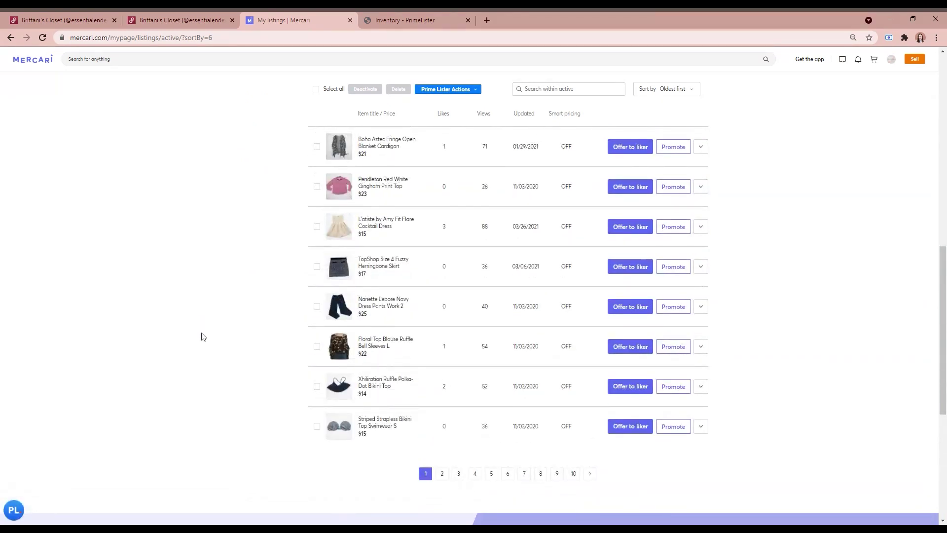
scroll(344, 347, "up", 10)
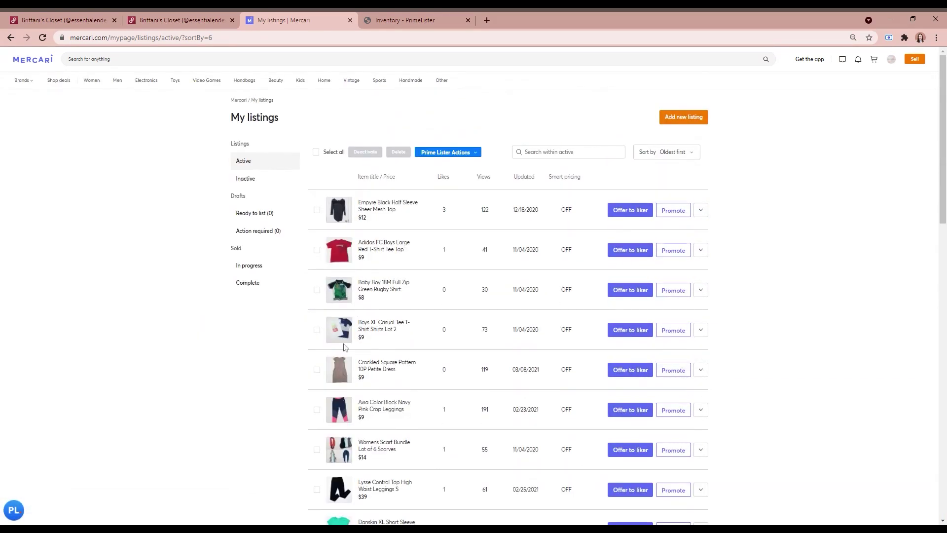
Step: Import all 20 listings on the page into the Prime Lister inventory immediately and check the extension's active tasks
left_click(324, 155)
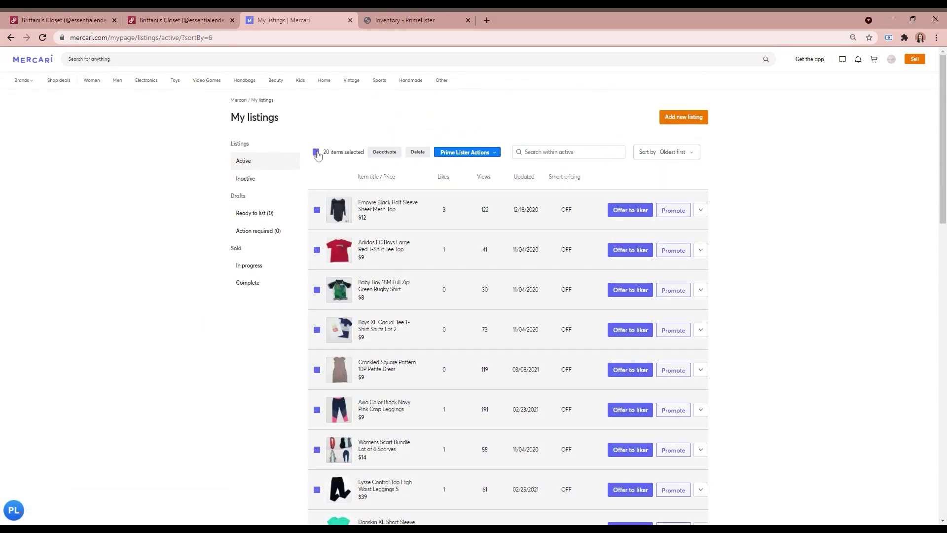
left_click(460, 154)
left_click(449, 235)
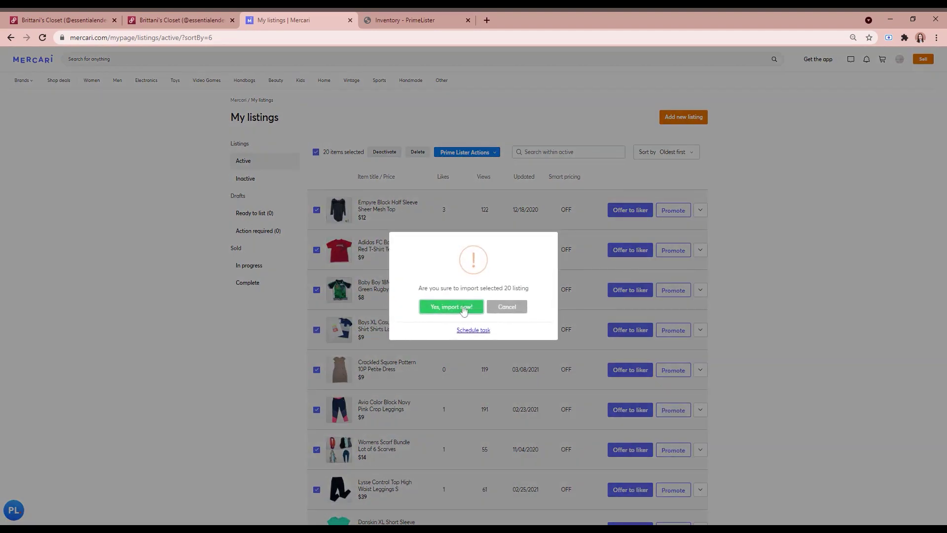
left_click(464, 308)
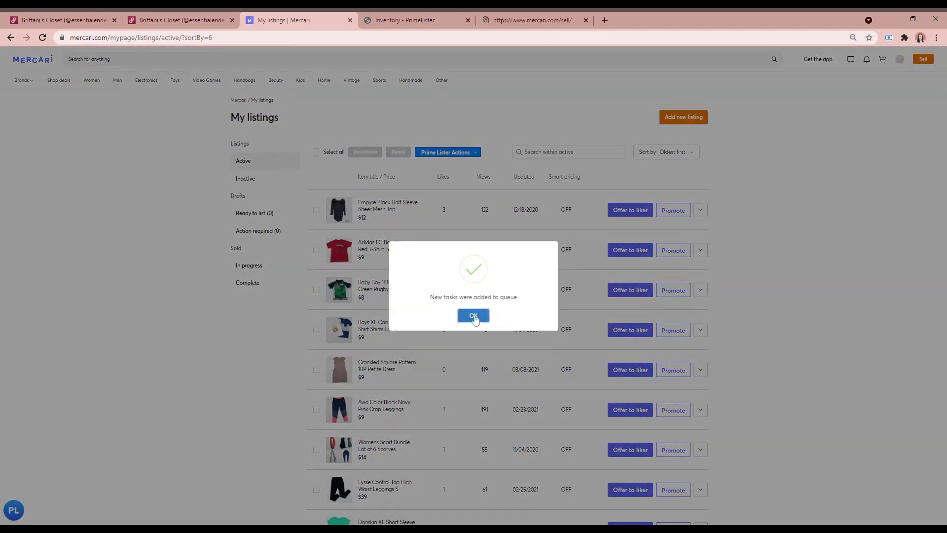
left_click(474, 316)
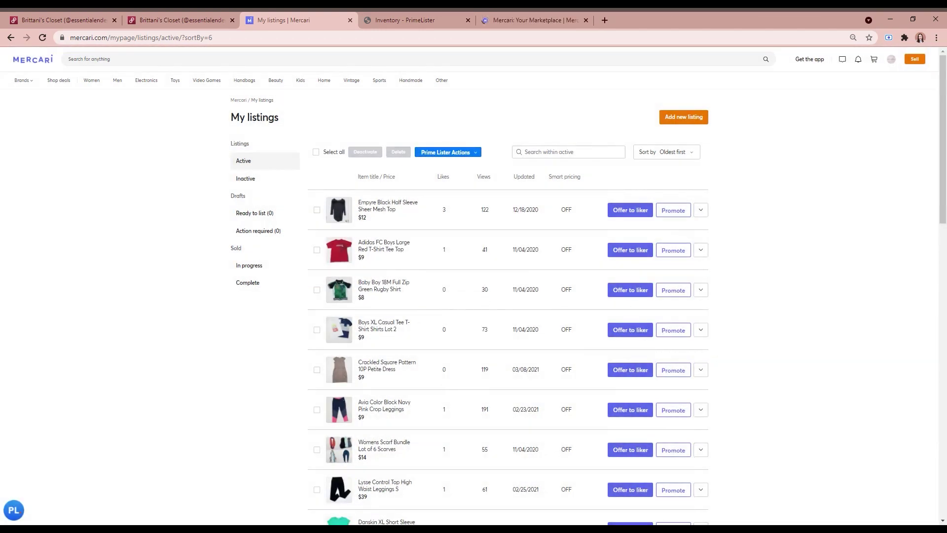
left_click(20, 514)
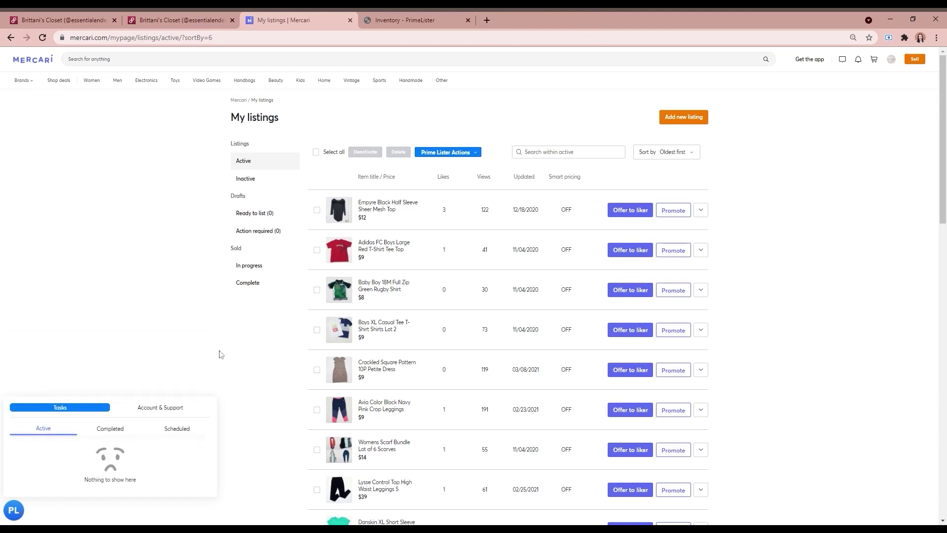
Step: Switch to the PrimeLister inventory, reload it and look through the imported Mercari listings
left_click(388, 16)
left_click(42, 37)
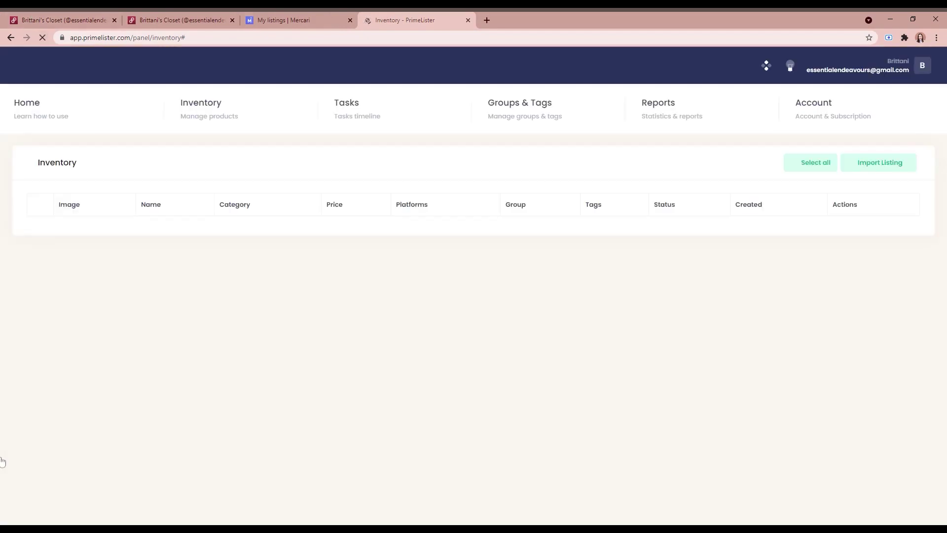
scroll(1, 296, "down", 12)
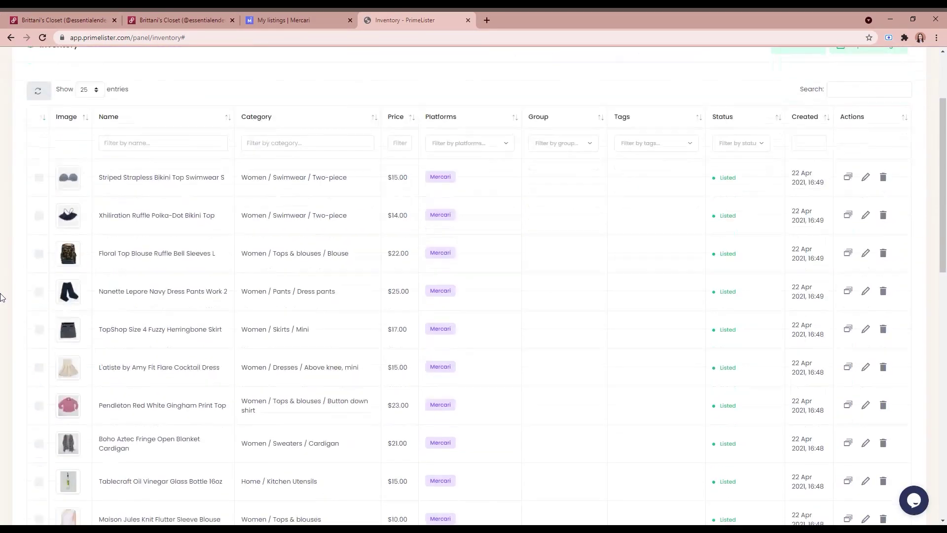
scroll(2, 297, "down", 2)
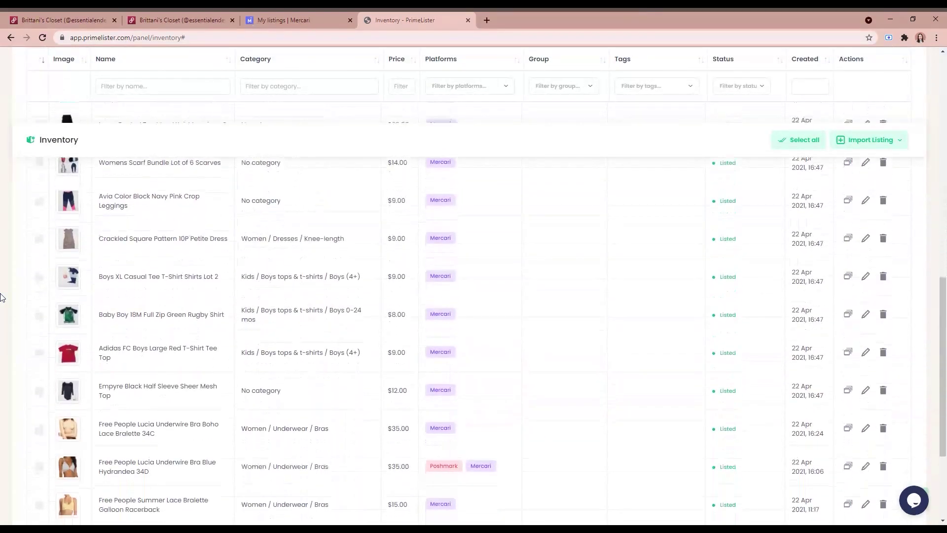
Step: Re-list the 19 most recently imported inventory items on Mercari, starting from the Striped Strapless Bikini Top
left_click(39, 296)
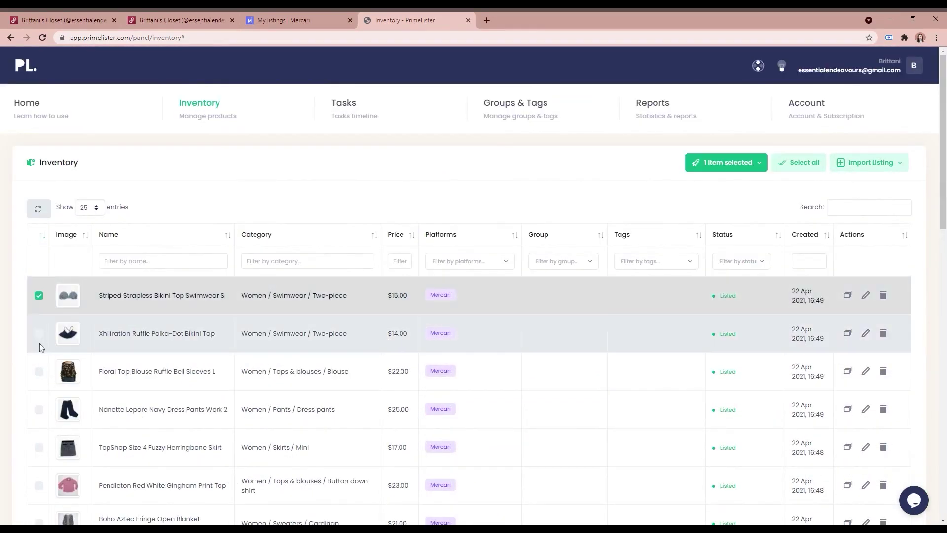
left_click(39, 333)
left_click(38, 371)
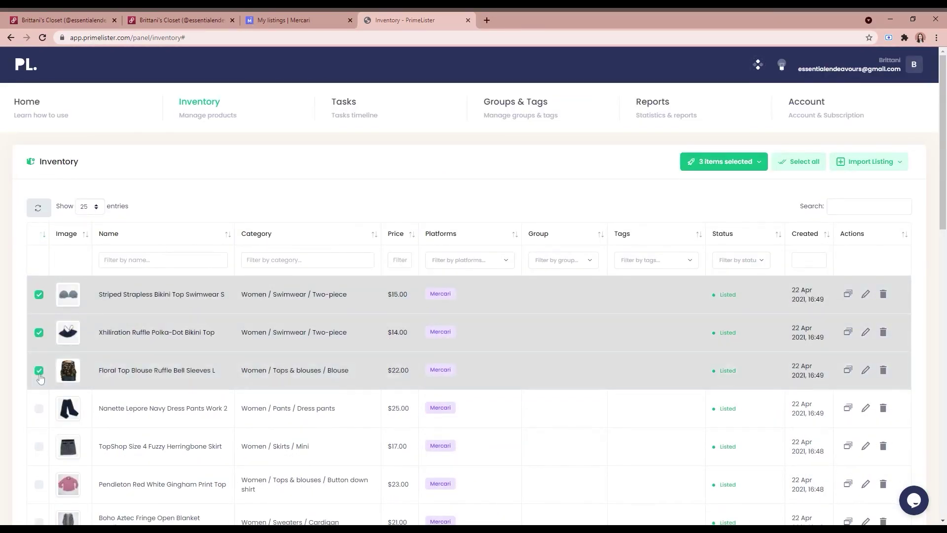
scroll(39, 375, "down", 3)
left_click(39, 276)
left_click(39, 314)
left_click(39, 352)
left_click(39, 390)
left_click(39, 428)
scroll(39, 419, "down", 1)
left_click(39, 417)
scroll(40, 410, "down", 1)
left_click(39, 405)
scroll(45, 385, "down", 2)
left_click(39, 344)
left_click(39, 383)
left_click(39, 420)
scroll(39, 416, "down", 2)
left_click(39, 359)
left_click(39, 398)
left_click(39, 436)
scroll(38, 454, "down", 3)
left_click(39, 360)
left_click(39, 400)
scroll(199, 389, "up", 9)
scroll(199, 390, "up", 3)
left_click(740, 163)
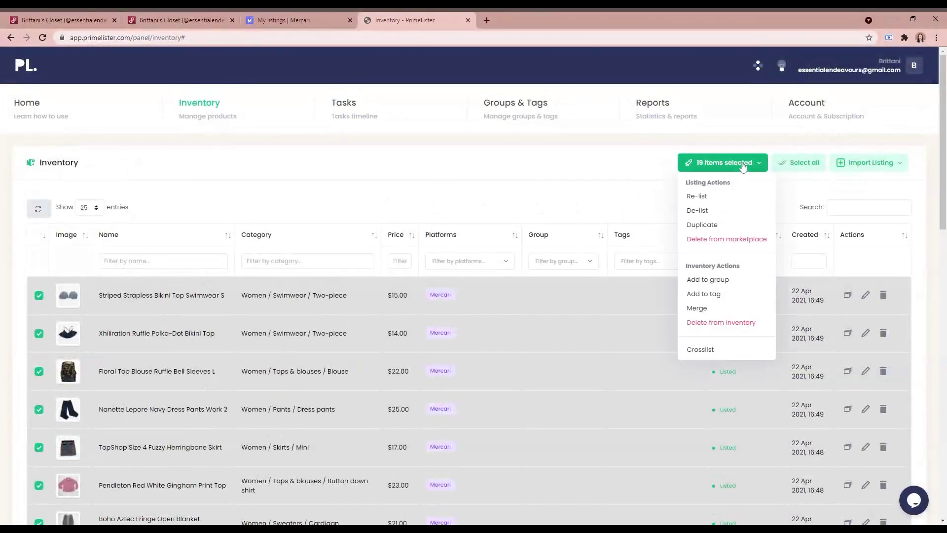
left_click(711, 197)
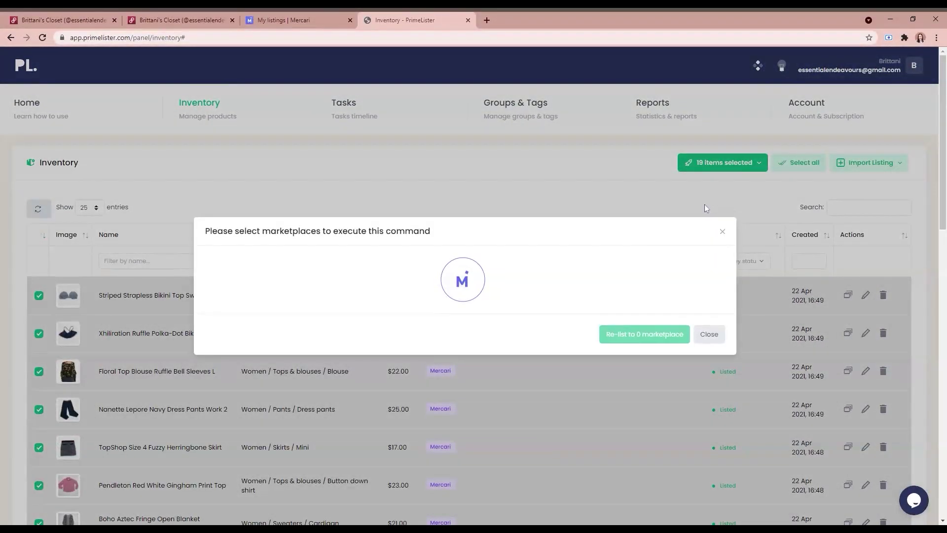
left_click(477, 284)
left_click(631, 336)
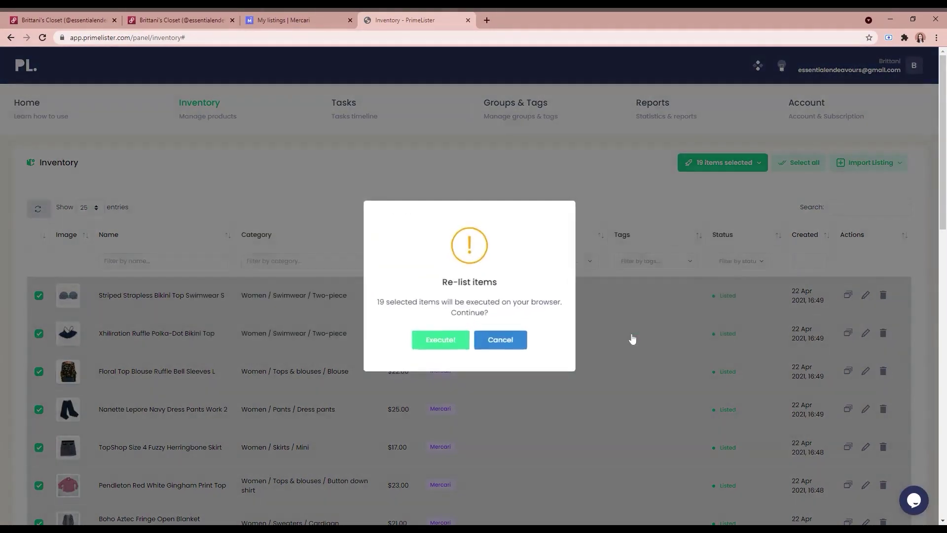
left_click(440, 338)
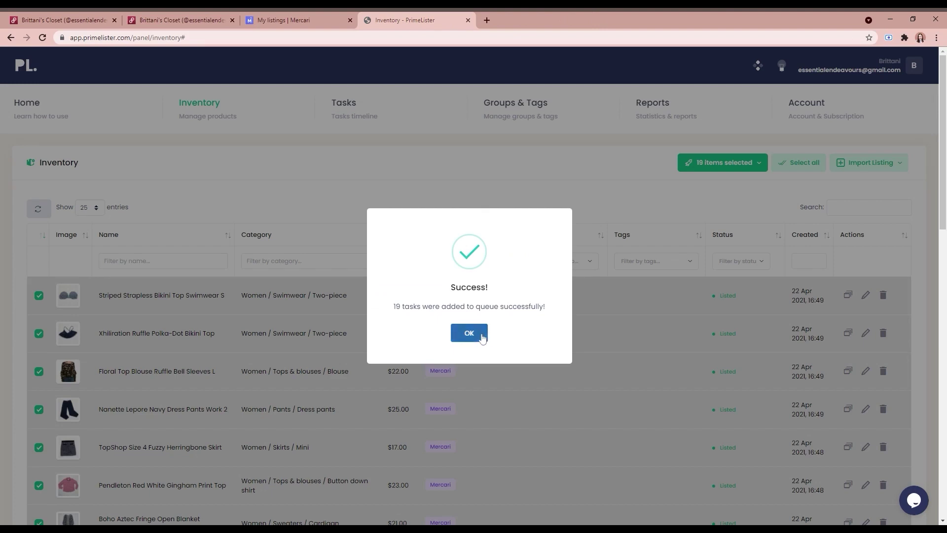
left_click(470, 332)
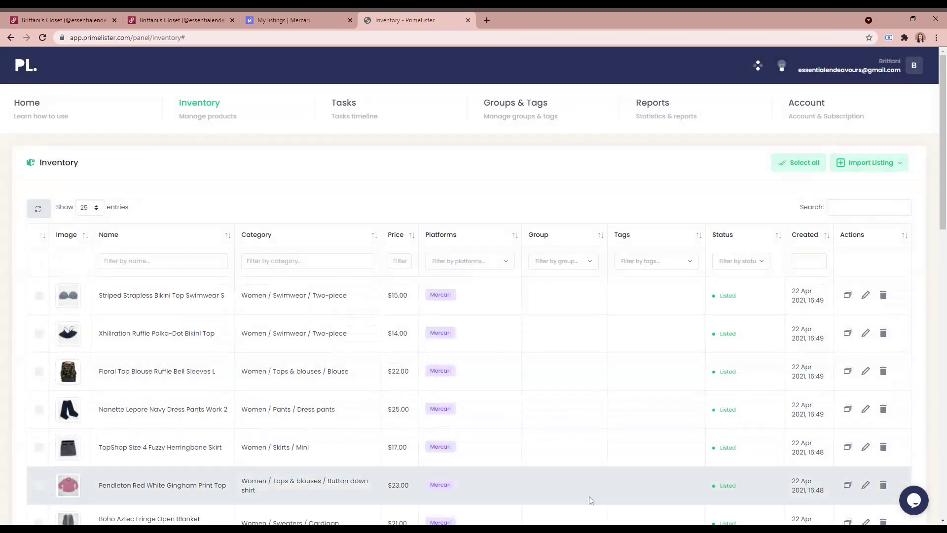
Step: Return to the Mercari listings, reload the active ones and sort them by newest first
left_click(291, 20)
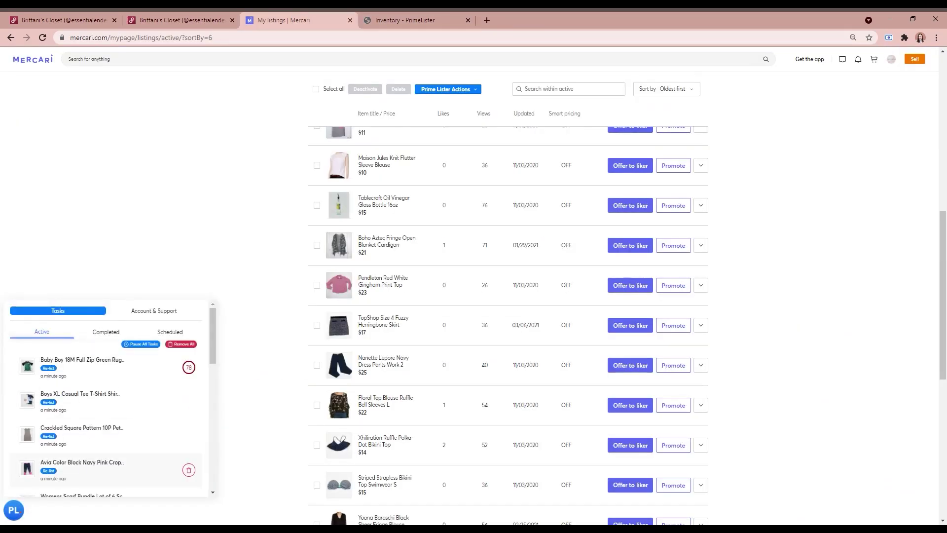
left_click(271, 271)
left_click(242, 161)
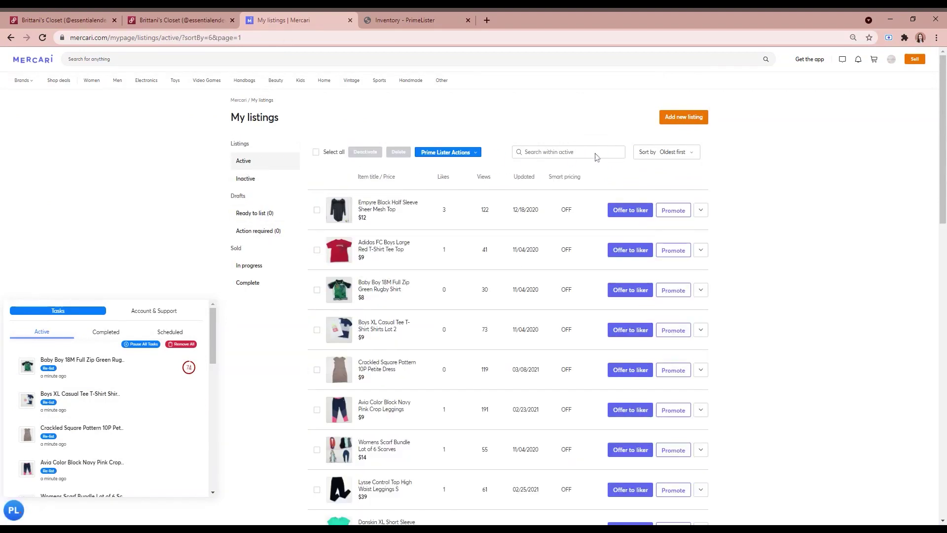
left_click(656, 155)
left_click(661, 173)
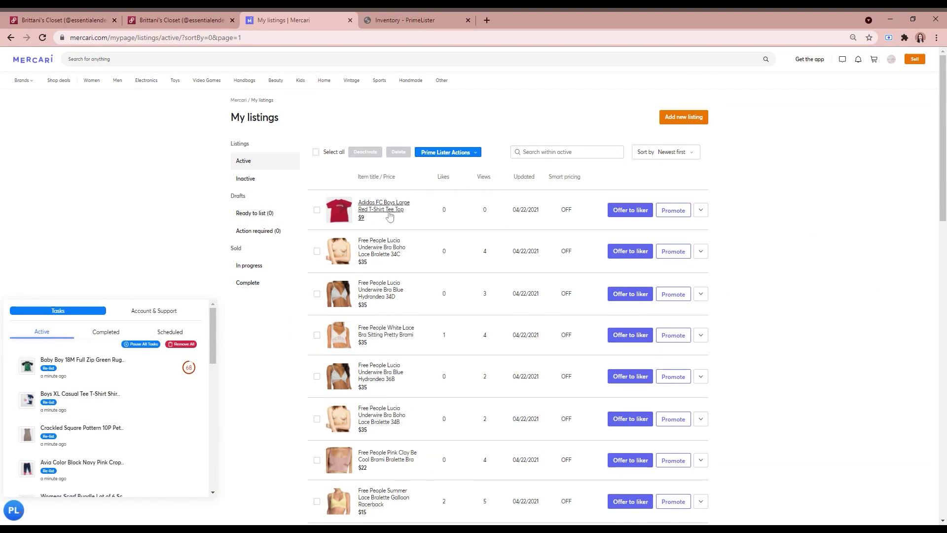
Step: Duplicate the seven newest Free People bra and bralette listings immediately with Prime Lister and check the queued duplicate tasks
left_click(317, 252)
left_click(317, 294)
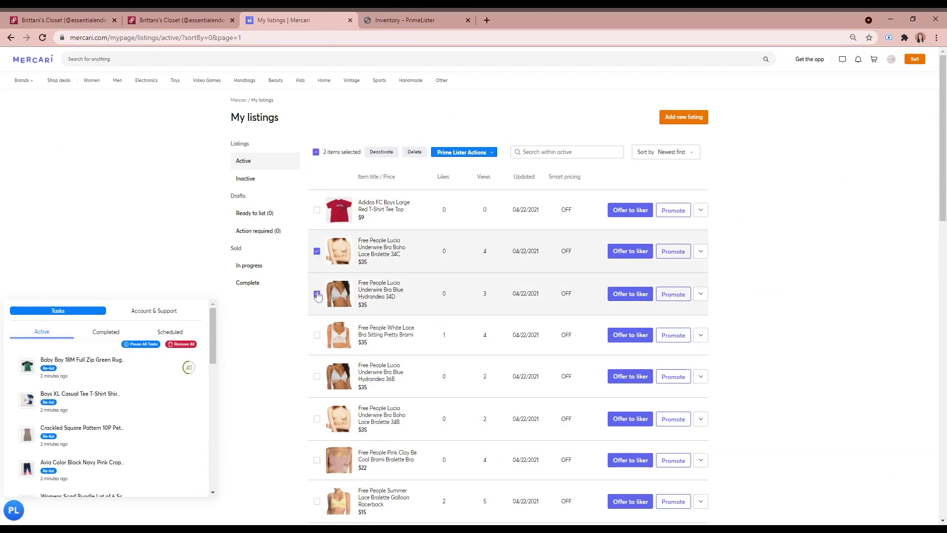
left_click(318, 336)
left_click(317, 377)
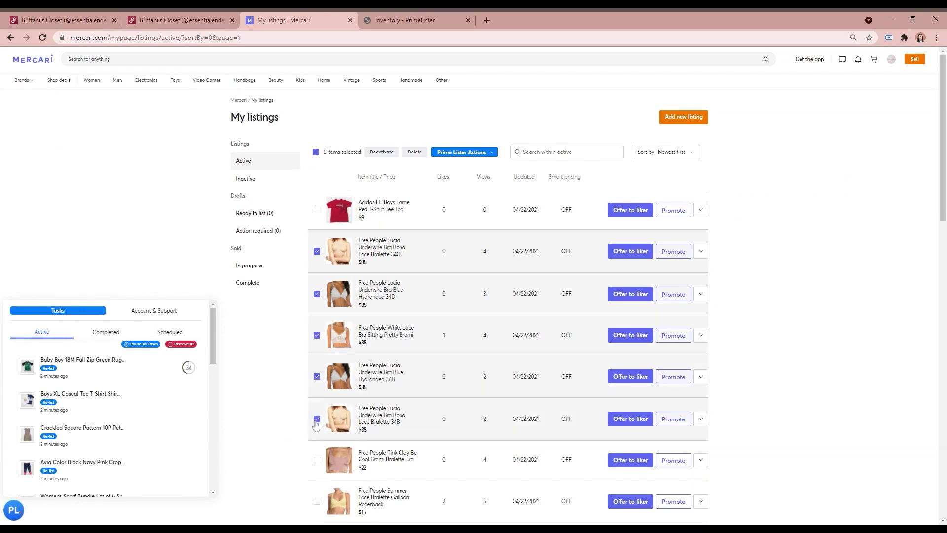
left_click(317, 419)
scroll(318, 421, "down", 2)
left_click(318, 361)
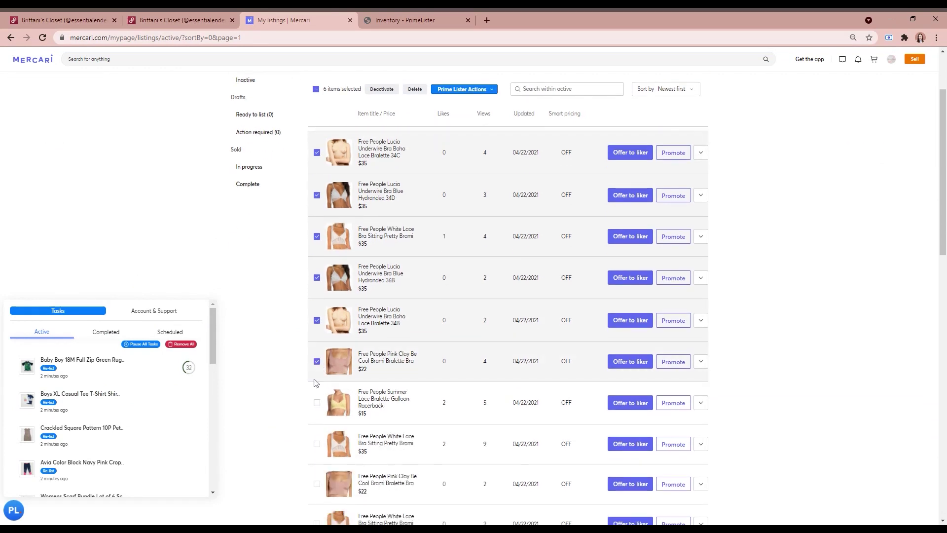
left_click(317, 403)
scroll(316, 402, "down", 4)
scroll(317, 402, "up", 6)
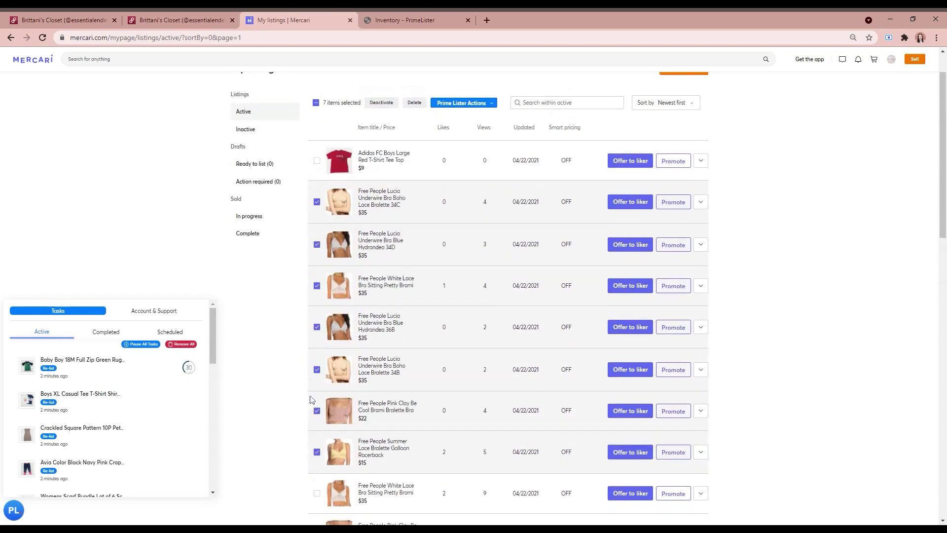
left_click(463, 153)
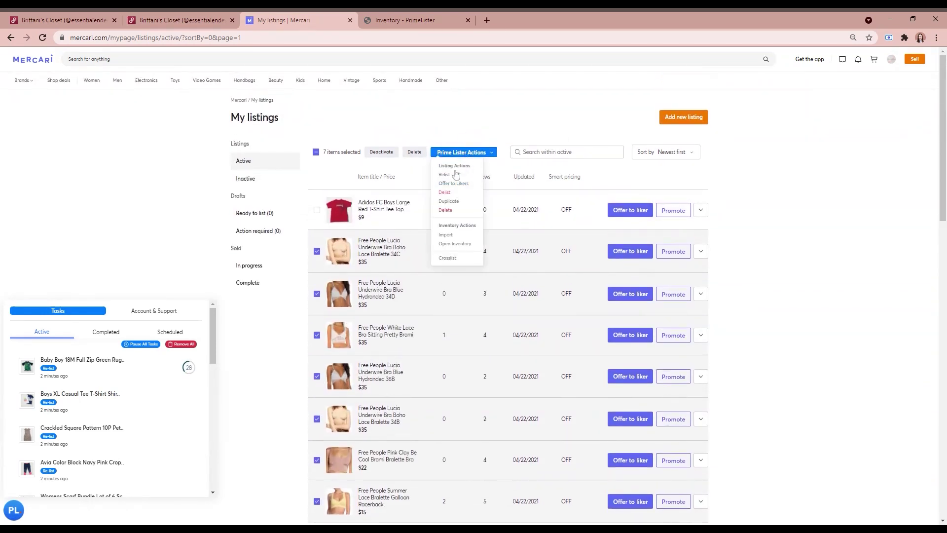
left_click(453, 202)
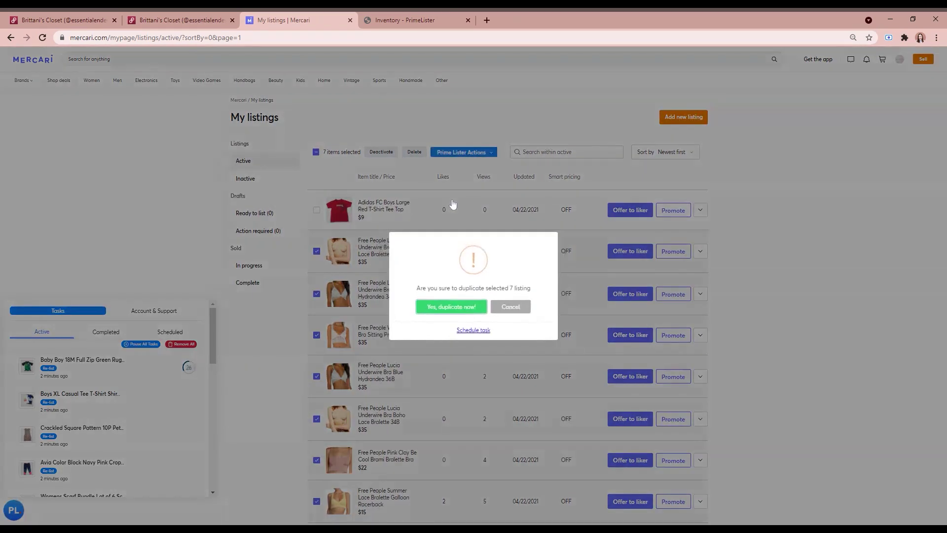
left_click(462, 310)
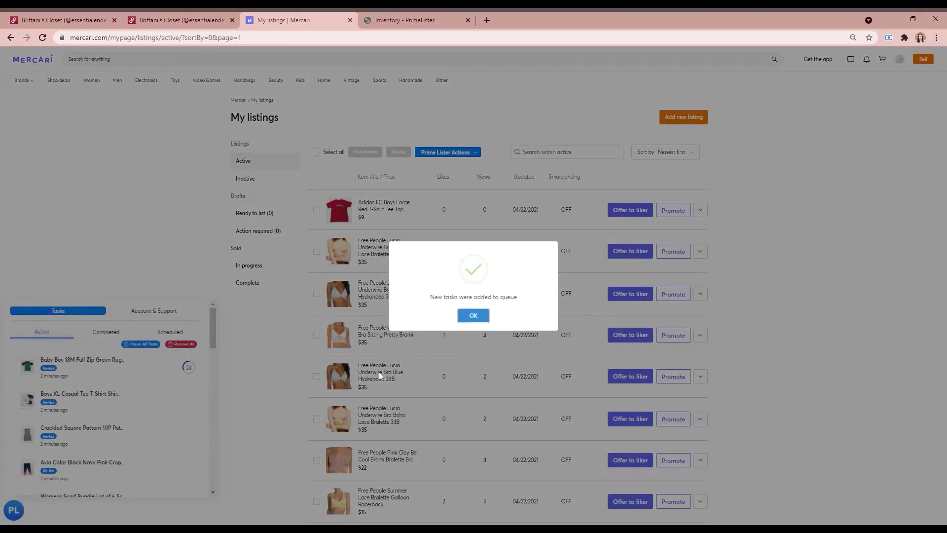
left_click(473, 315)
scroll(123, 421, "down", 5)
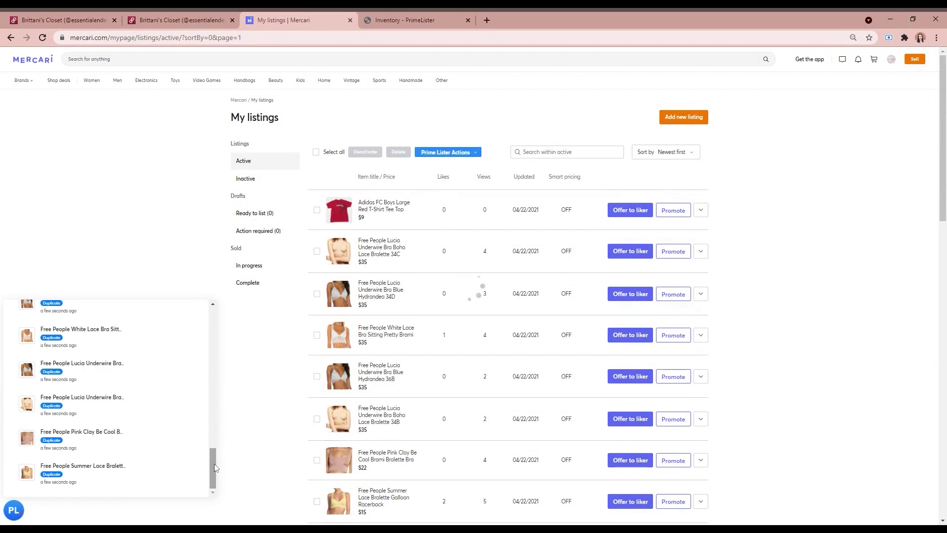
scroll(177, 440, "up", 10)
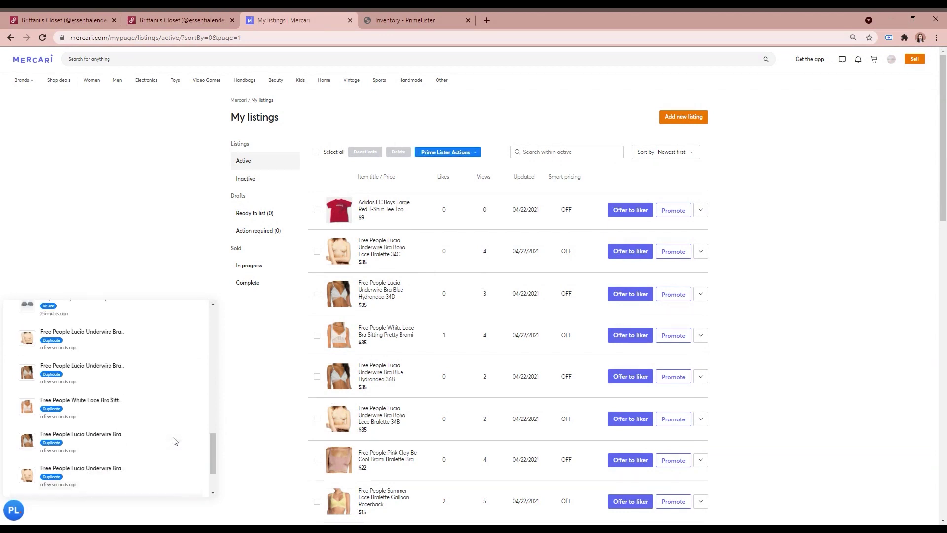
Step: Reload the active Mercari listings and review the completed Prime Lister tasks
scroll(175, 441, "up", 5)
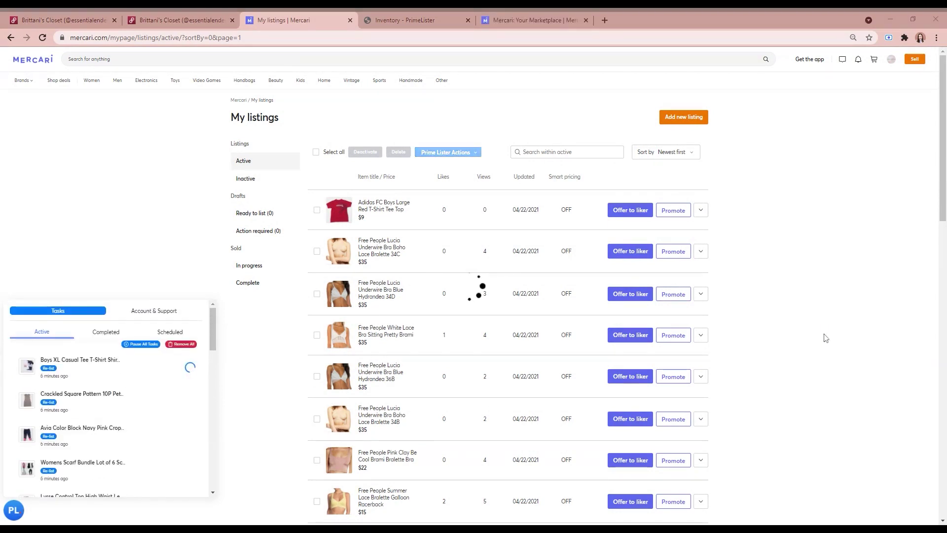
left_click(43, 38)
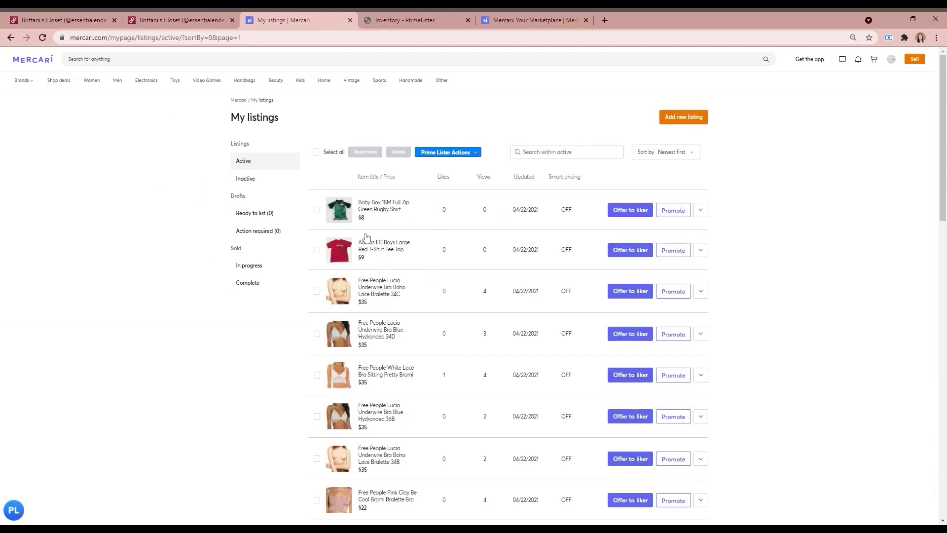
left_click(22, 508)
left_click(104, 333)
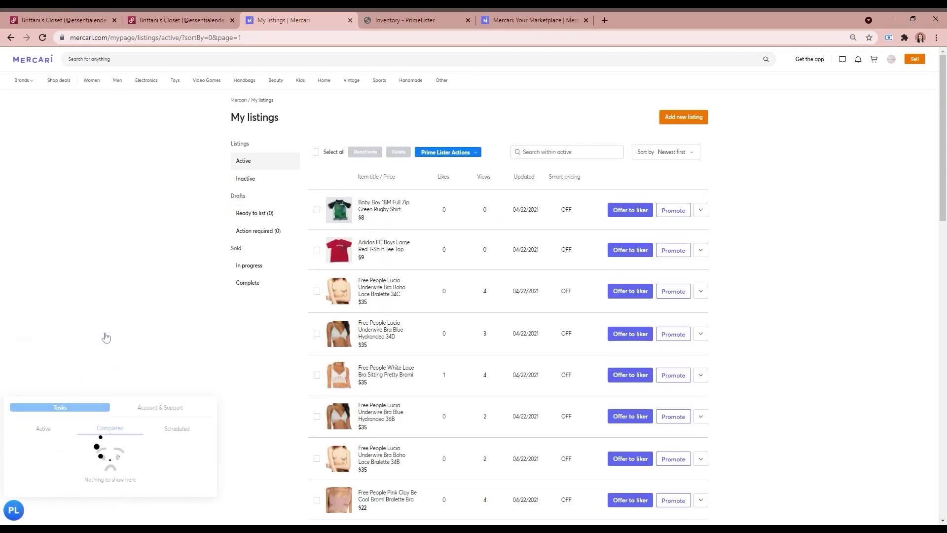
mouse_move(48, 365)
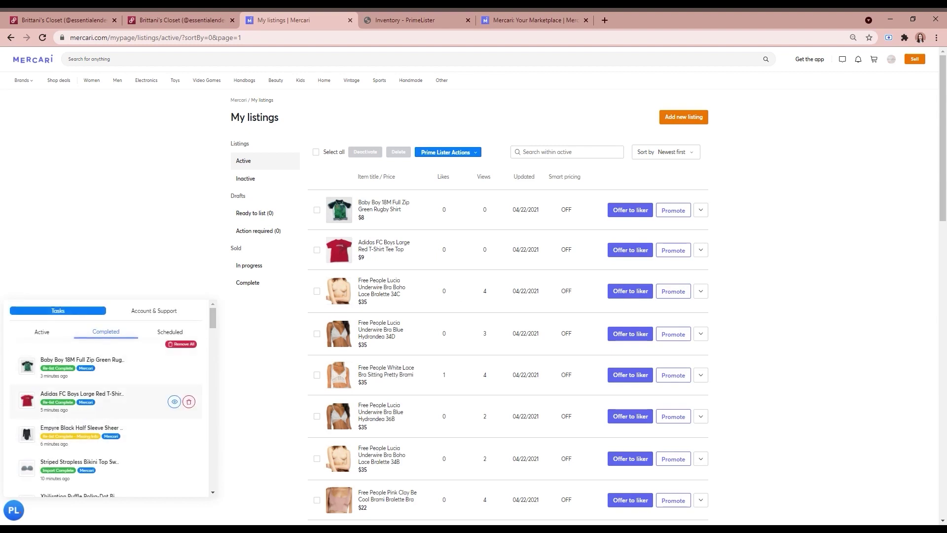
scroll(183, 404, "down", 2)
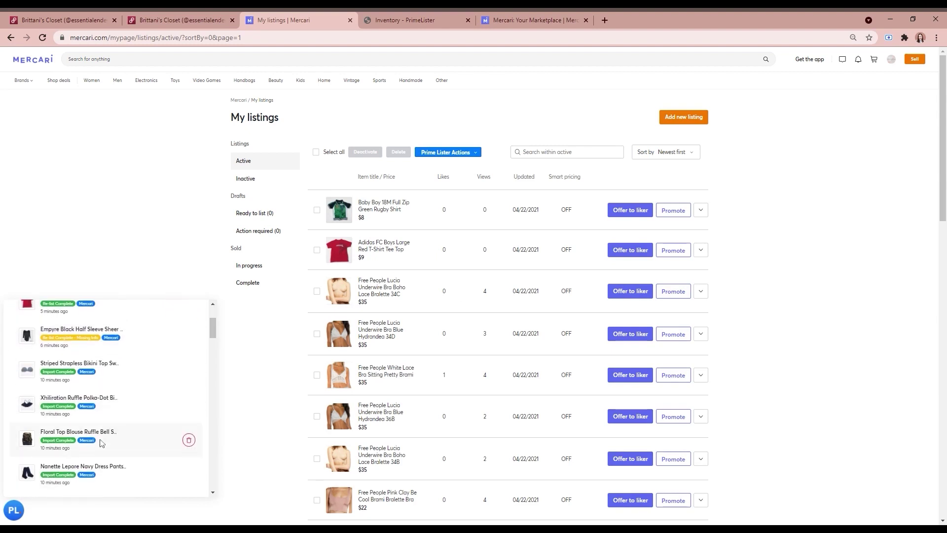
scroll(146, 369, "up", 3)
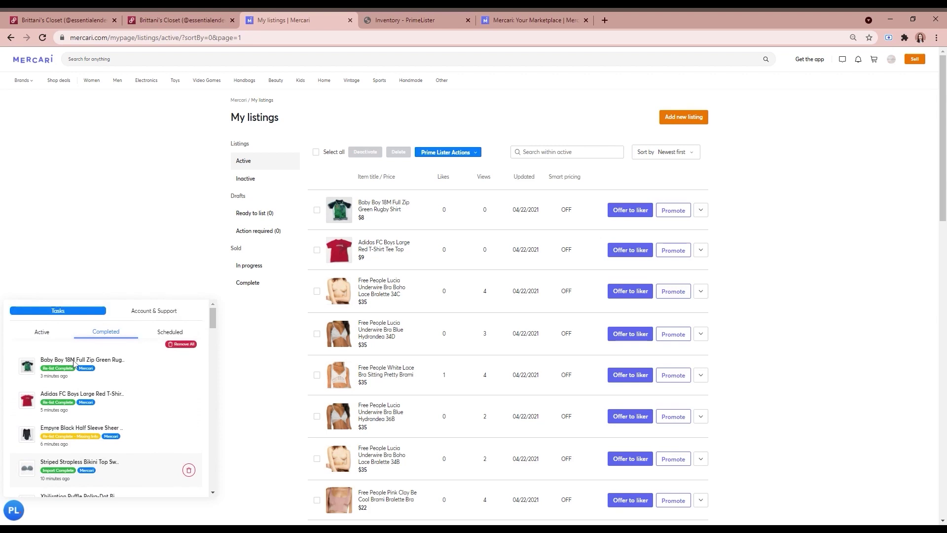
Step: From the PrimeLister tasks, view the Empyre Black Half Sleeve Sheer Mesh Top that has the re-list error and open its Mercari listing for editing
key("ctrl+Tab")
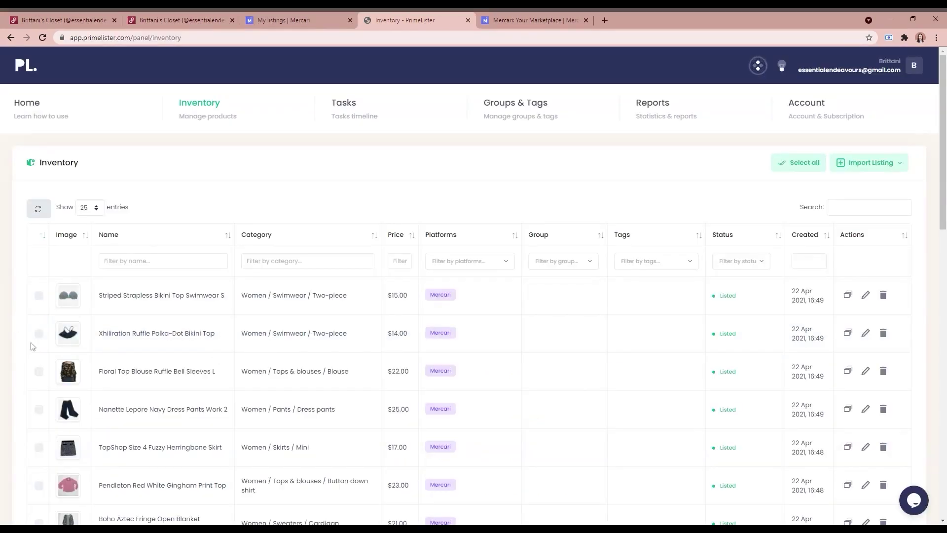
left_click(363, 121)
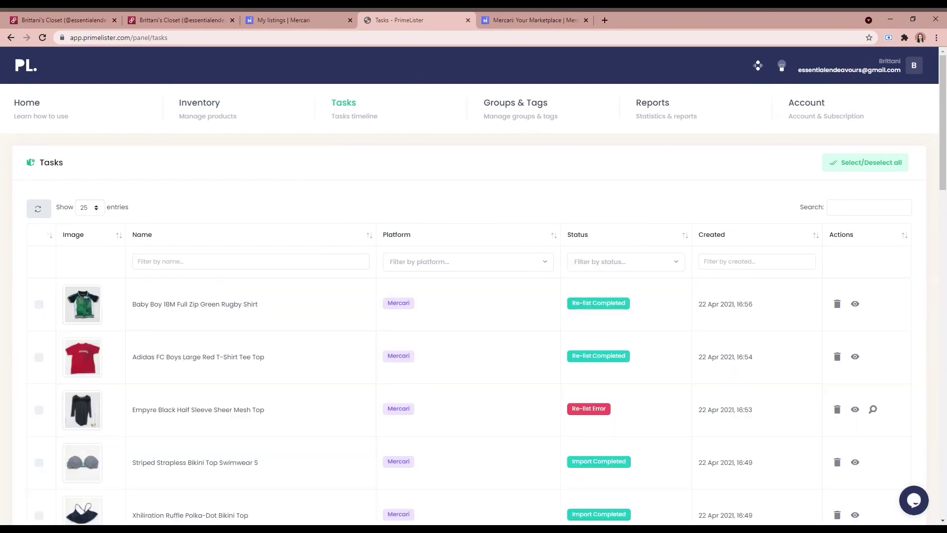
left_click(856, 410)
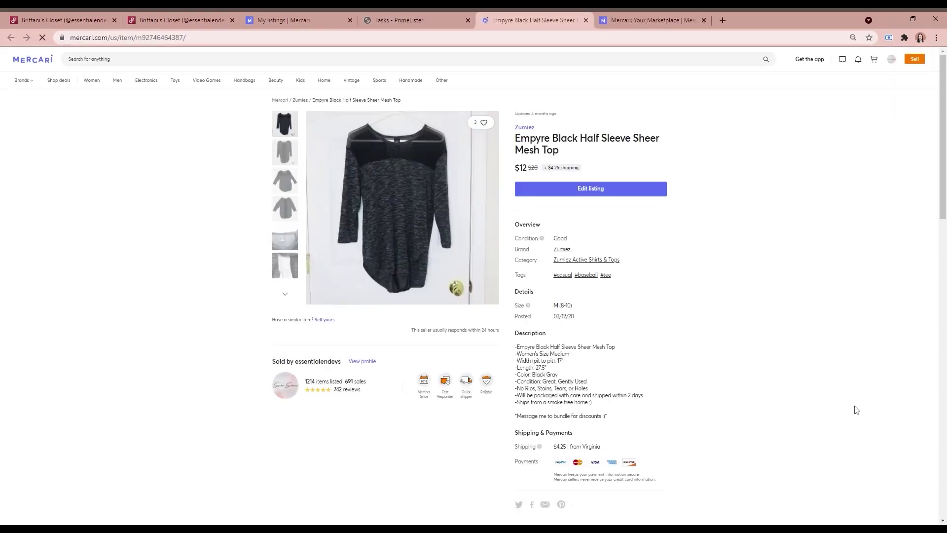
left_click(622, 188)
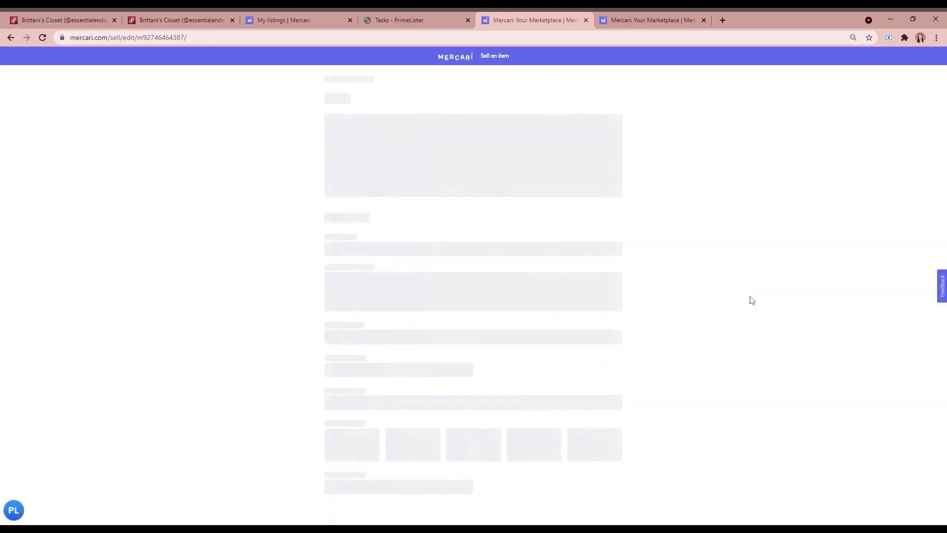
Step: Set the listing's category to Women, Tops & blouses, Blouse from the suggested categories
scroll(376, 304, "down", 2)
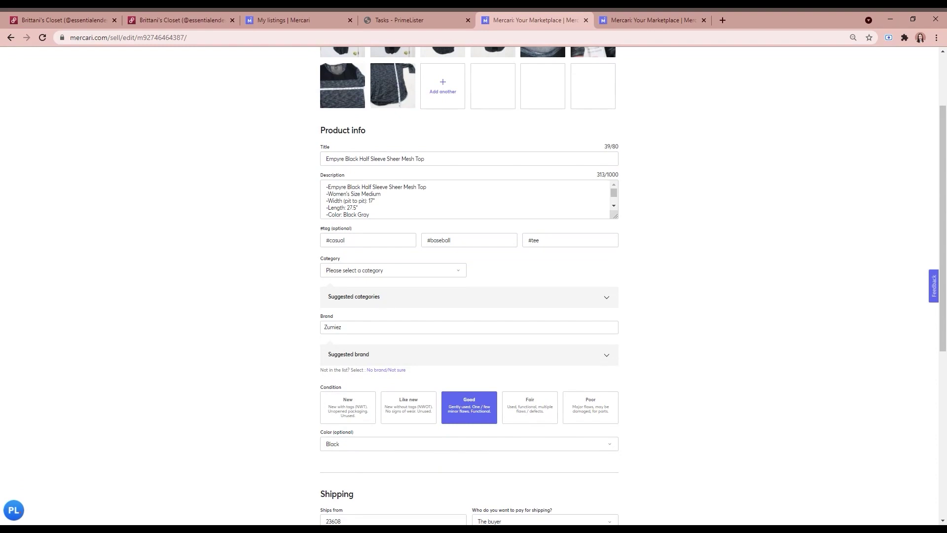
scroll(377, 317, "down", 1)
left_click(390, 247)
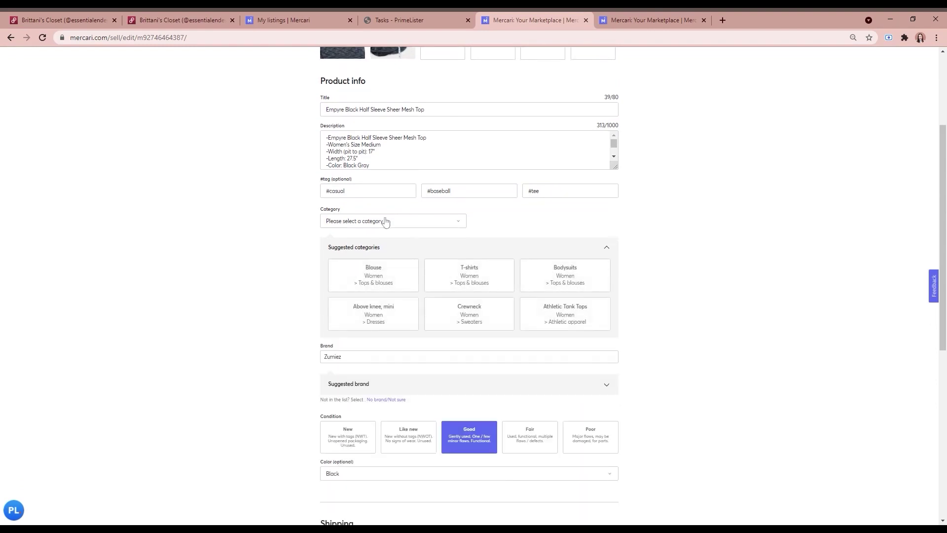
left_click(381, 279)
left_click(323, 299)
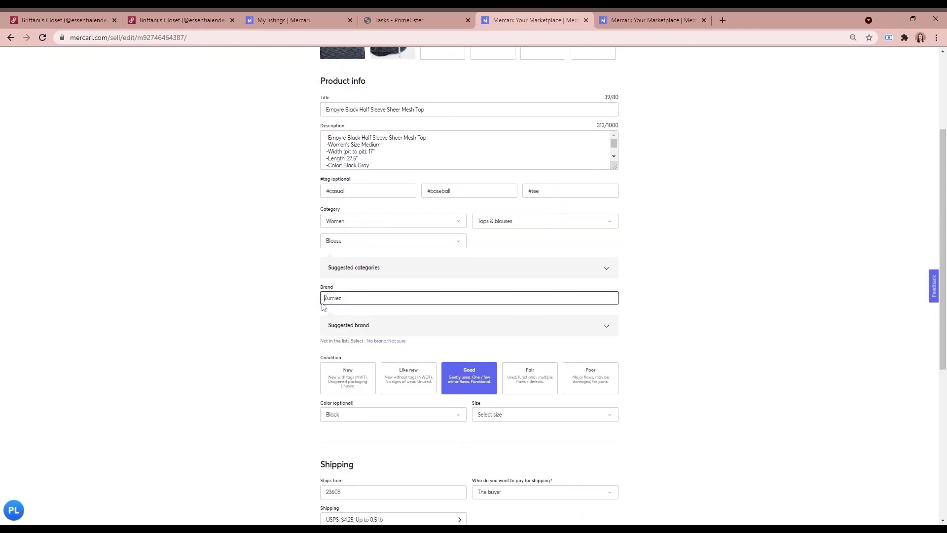
type("vans")
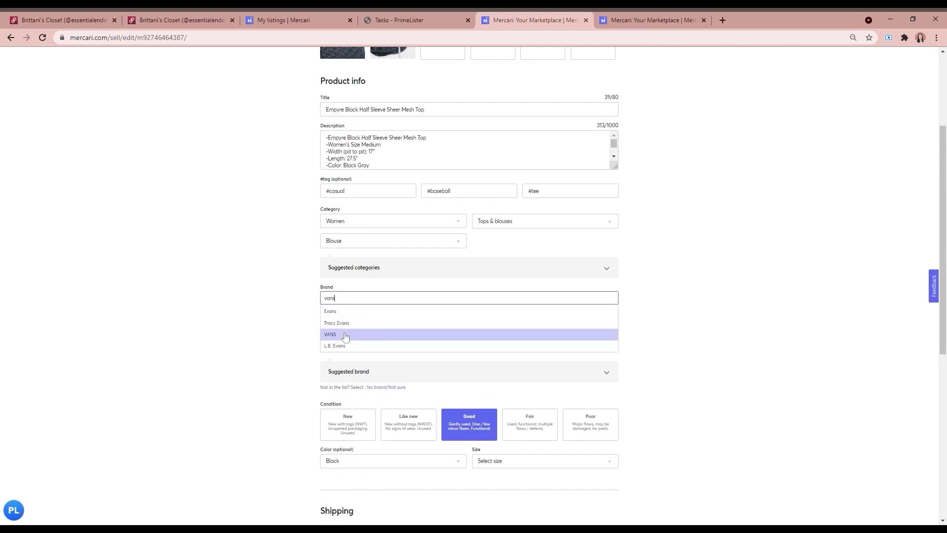
left_click(345, 333)
Step: Set the listing's brand to Empyre, choose its size and save the changes
key("ctrl+a")
type("empy")
left_click(385, 341)
scroll(278, 294, "down", 3)
left_click(592, 213)
scroll(708, 201, "up", 2)
left_click(577, 380)
scroll(232, 376, "down", 4)
left_click(494, 434)
Step: Re-list the Empyre Black Half Sleeve Sheer Mesh Top on Mercari from the PrimeLister inventory
scroll(99, 340, "down", 1)
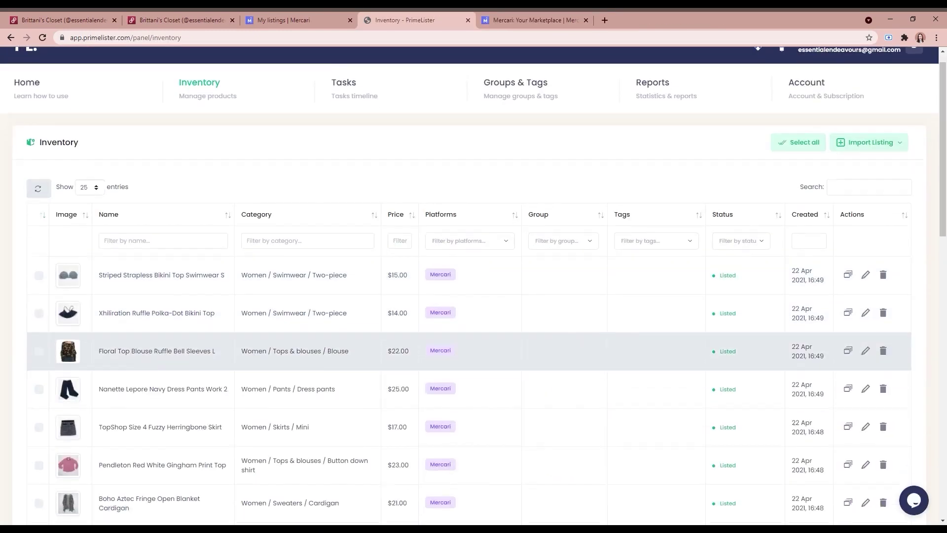
scroll(101, 377, "down", 10)
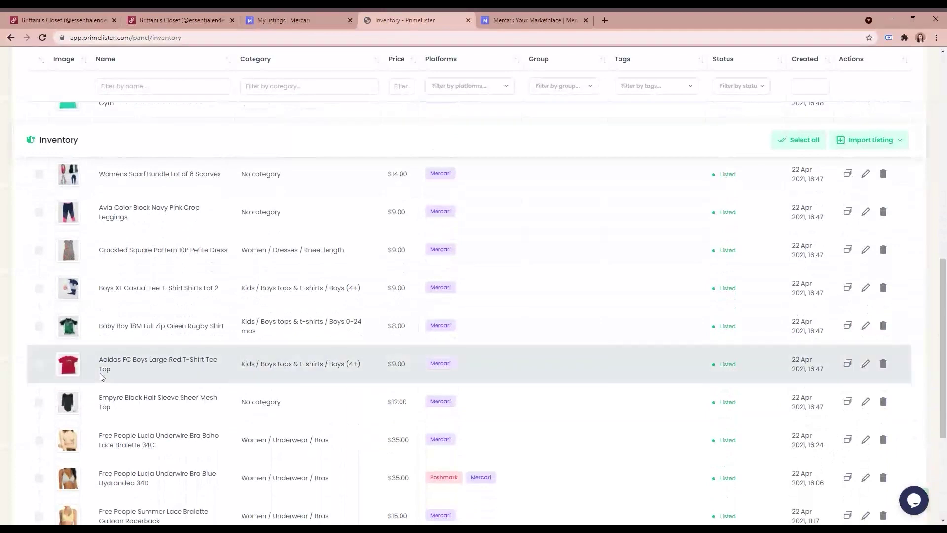
left_click(39, 402)
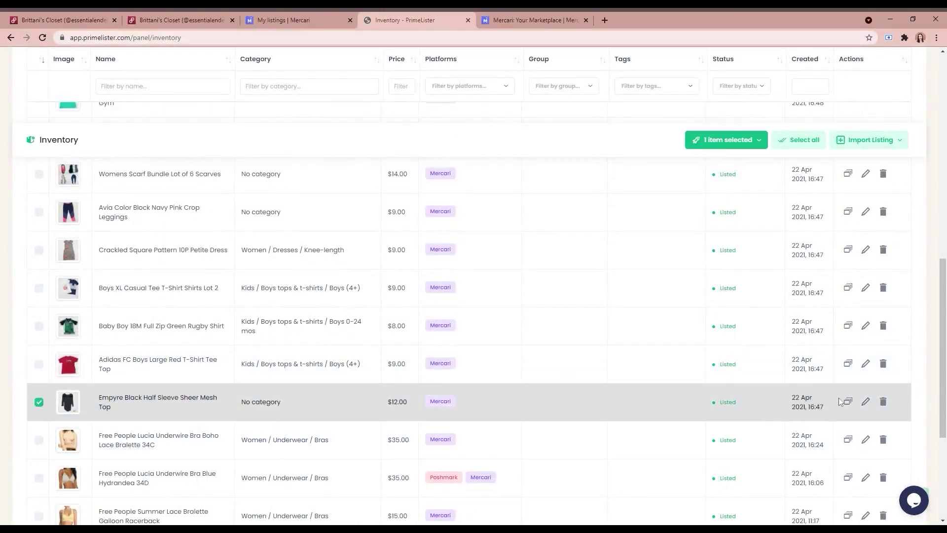
left_click(742, 141)
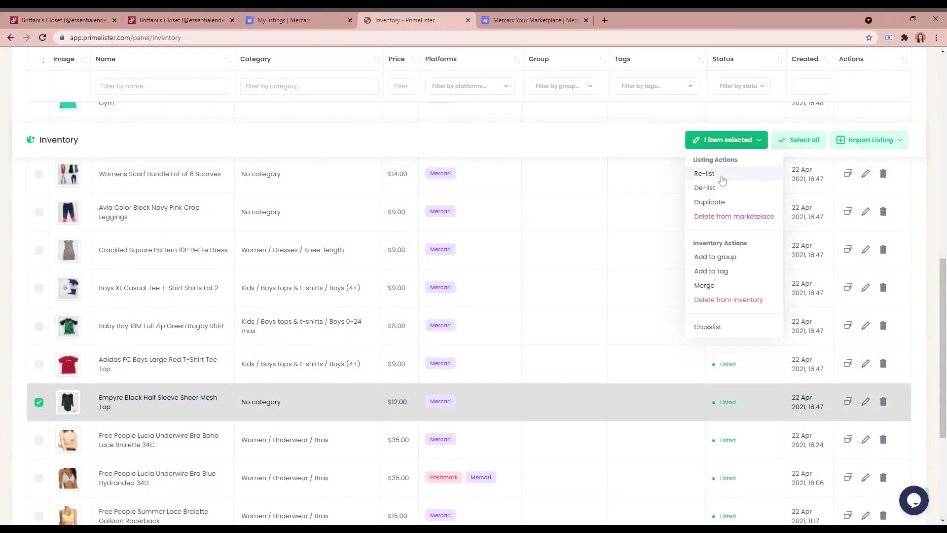
left_click(705, 174)
left_click(464, 289)
left_click(645, 334)
left_click(433, 339)
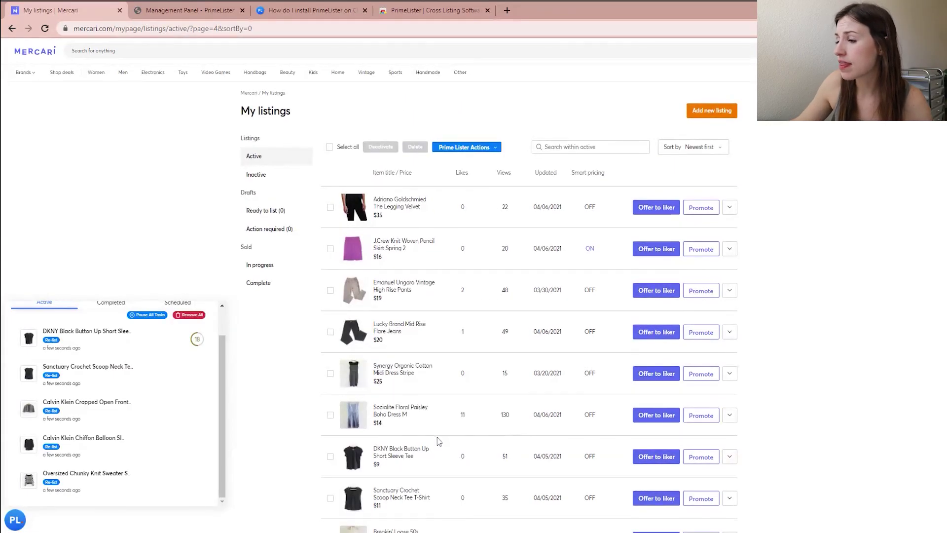
Step: Page through the active Mercari listings to page 9 and sort them by oldest first
scroll(438, 440, "down", 10)
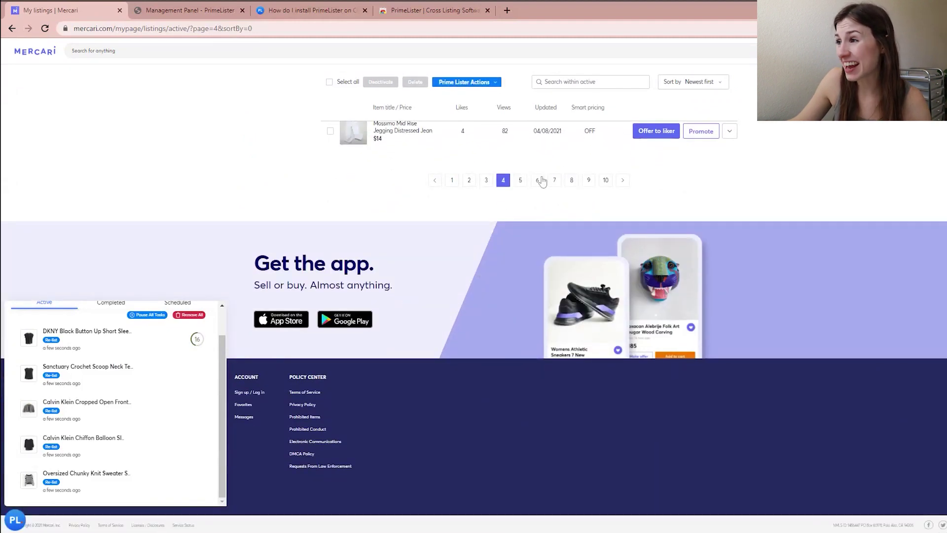
left_click(538, 180)
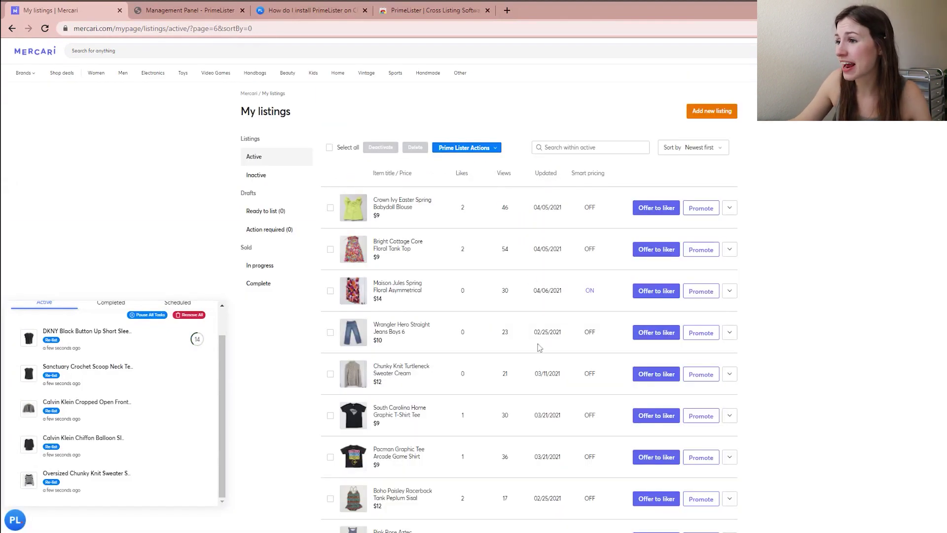
scroll(539, 348, "down", 10)
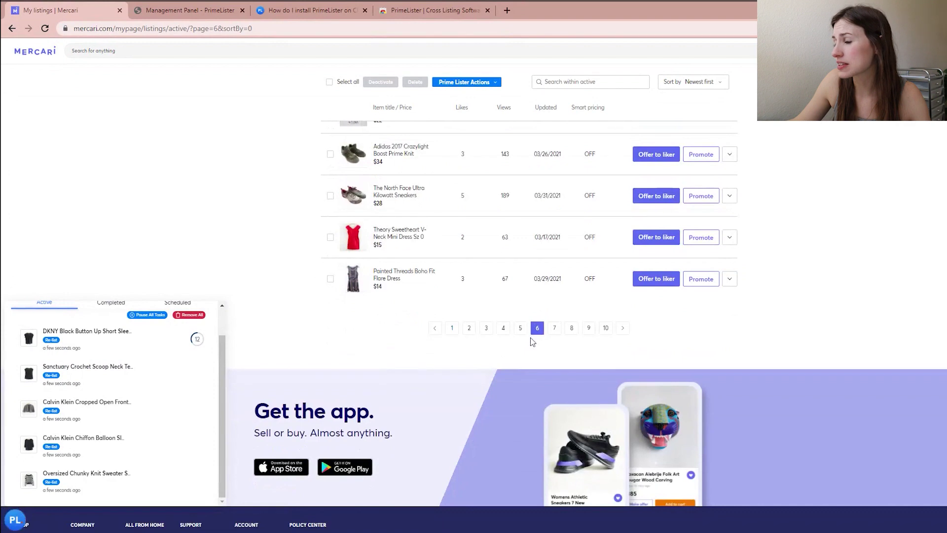
left_click(587, 330)
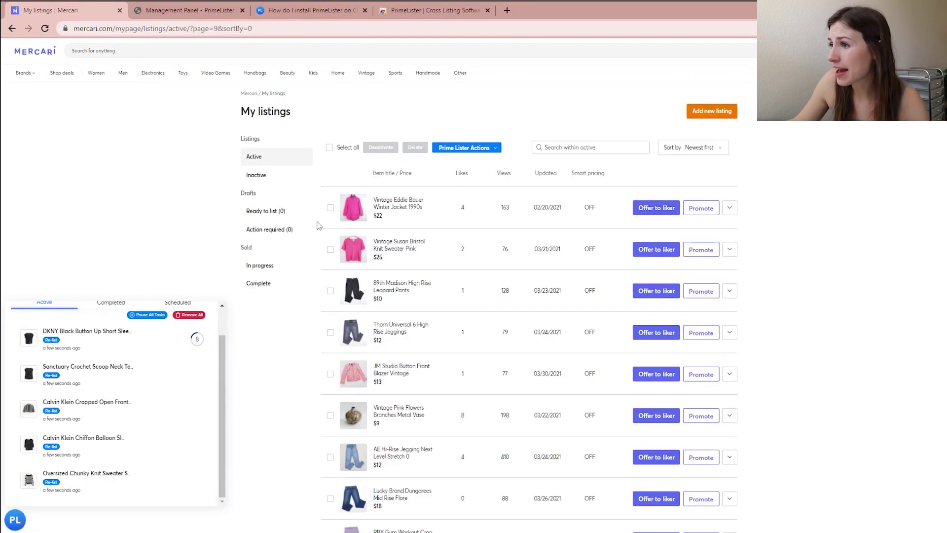
scroll(337, 218, "down", 12)
scroll(839, 256, "up", 11)
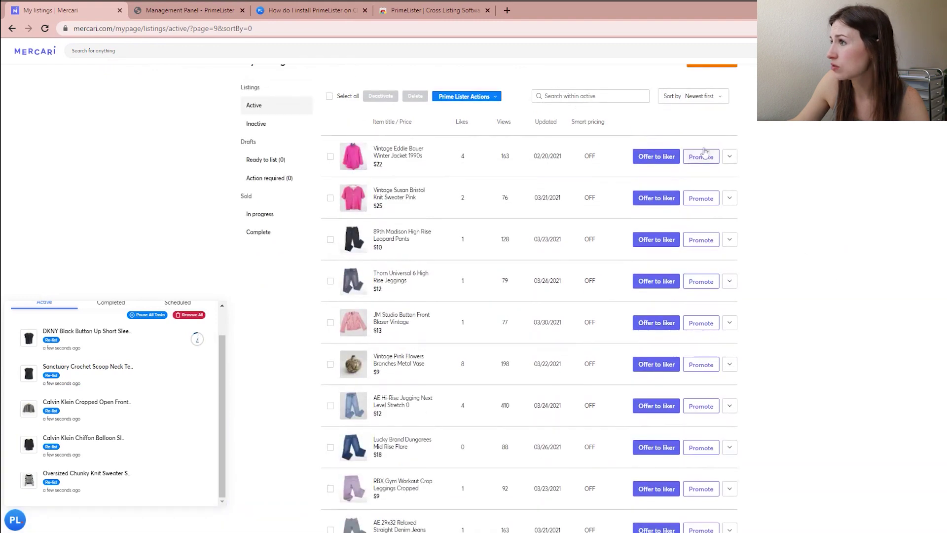
left_click(705, 94)
left_click(677, 147)
Step: Select the last ten listings on the page, from Tropical Short Sleeve Button Front Pleat to Mossimo Black Long Sleeve Knit Sweater, and dismiss the re-list prompt
scroll(532, 253, "down", 6)
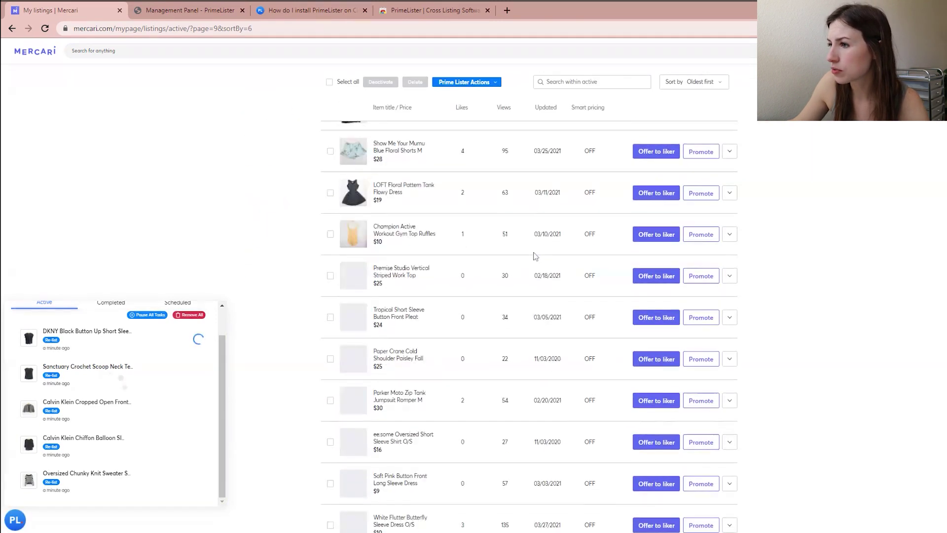
scroll(533, 260, "up", 3)
scroll(429, 315, "down", 5)
left_click(330, 313)
left_click(330, 356)
left_click(330, 397)
left_click(330, 440)
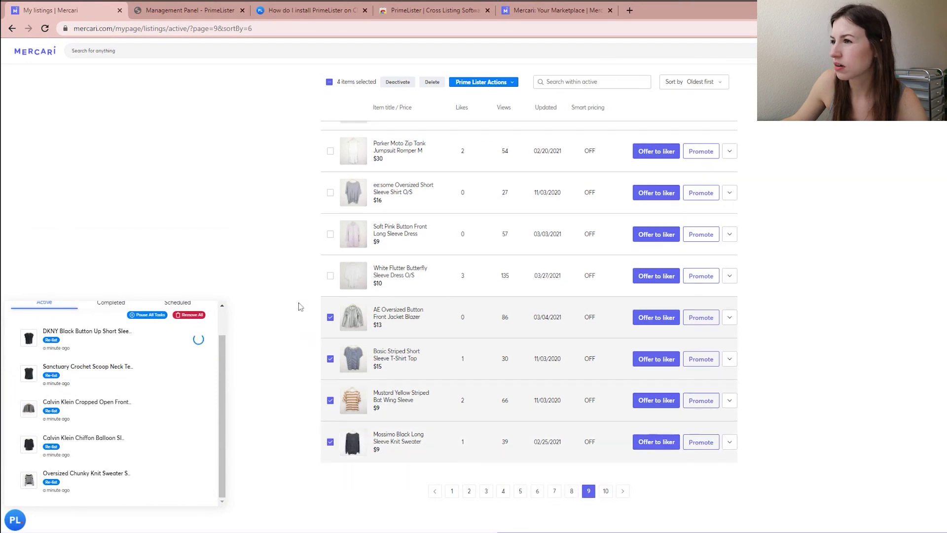
scroll(316, 316, "up", 1)
left_click(330, 323)
left_click(330, 283)
left_click(330, 241)
left_click(330, 199)
scroll(328, 202, "up", 2)
left_click(330, 260)
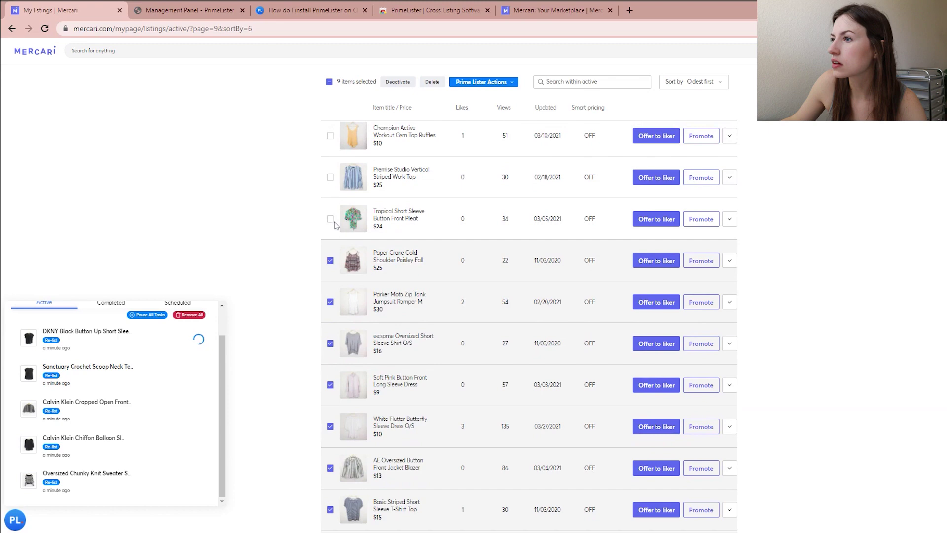
left_click(330, 218)
scroll(289, 220, "down", 5)
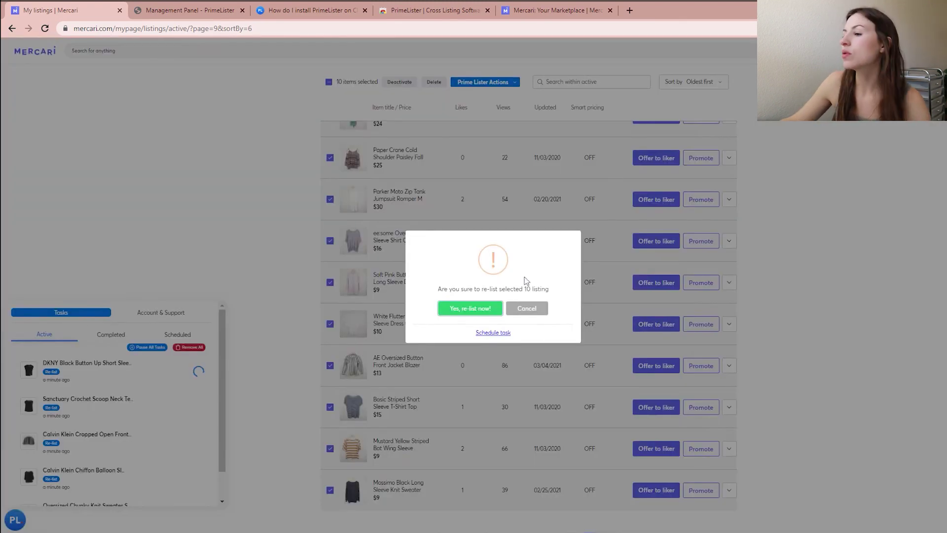
left_click(537, 313)
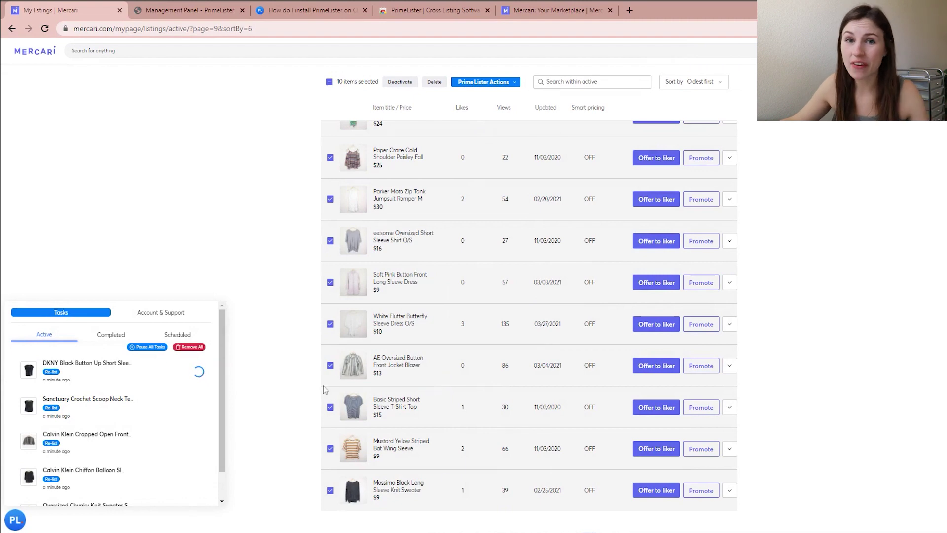
Step: Schedule the ten selected listings to re-list on 04/09/2021 at 6:00 pm and check the scheduled tasks
left_click(513, 83)
left_click(479, 106)
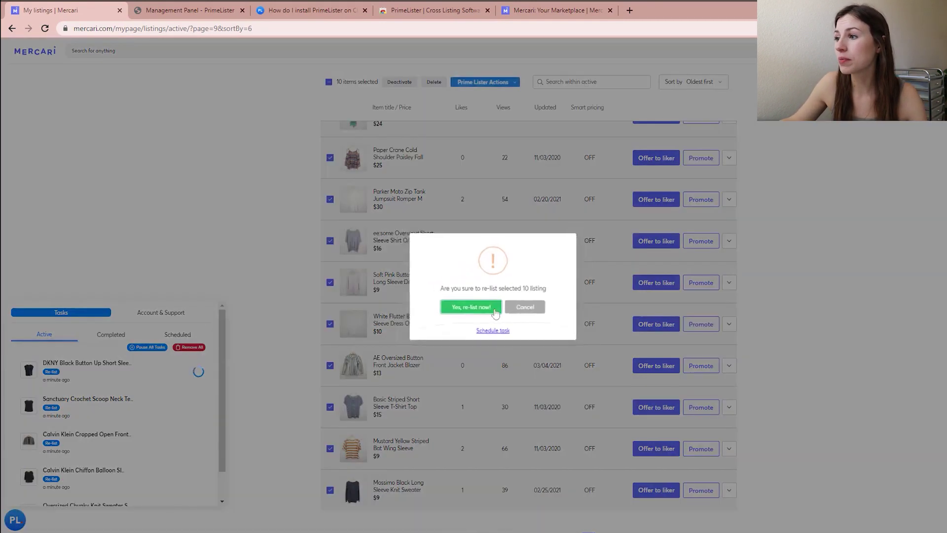
left_click(493, 334)
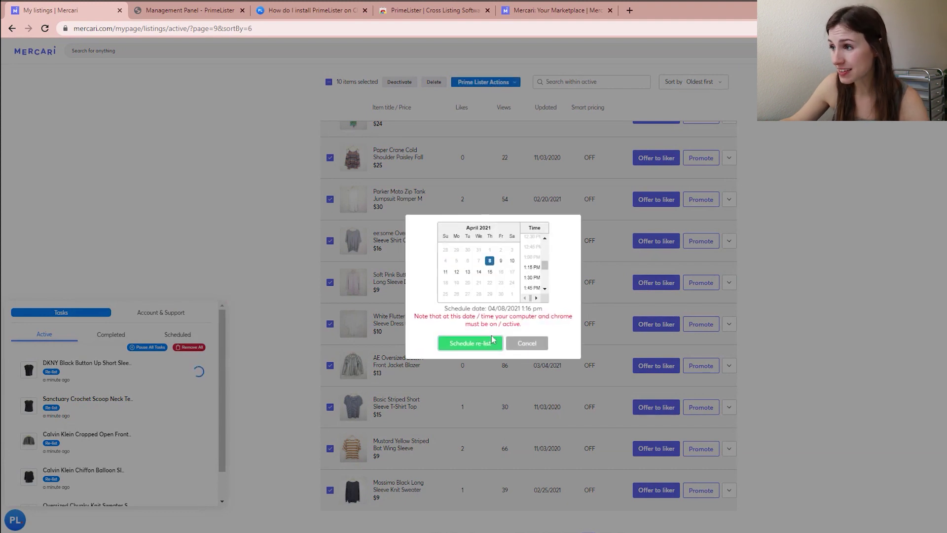
left_click(501, 261)
scroll(533, 284, "down", 14)
left_click(532, 281)
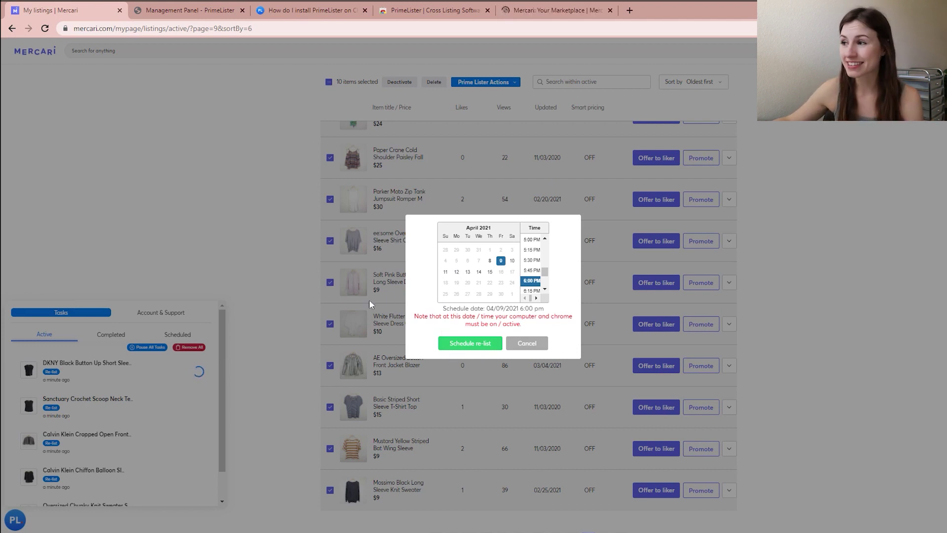
left_click(484, 344)
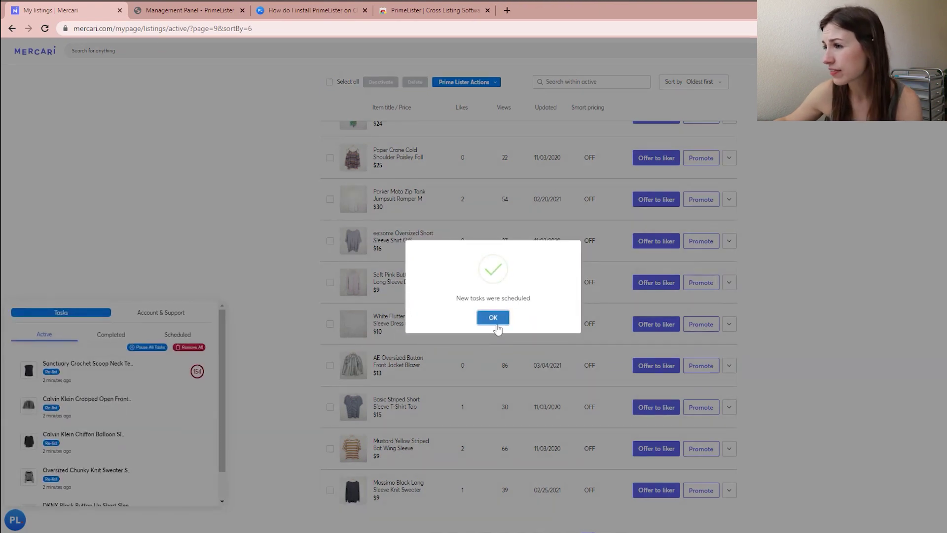
left_click(496, 320)
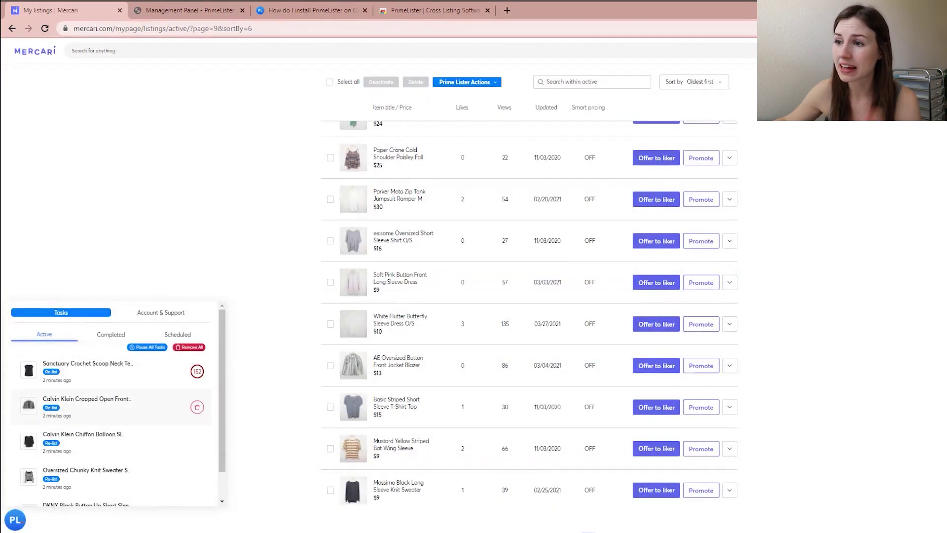
left_click(195, 332)
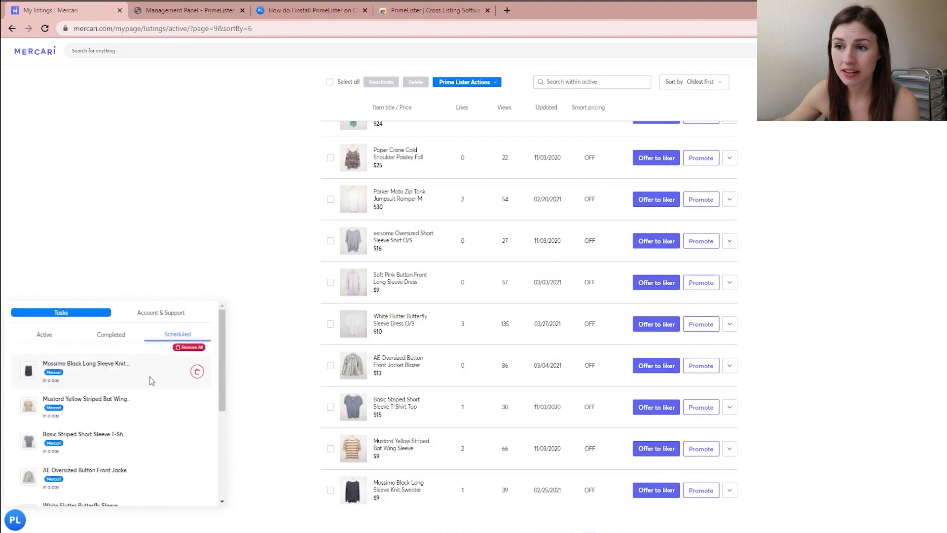
Step: Look through the full list of scheduled Mercari re-list tasks
scroll(118, 396, "down", 4)
scroll(79, 473, "down", 3)
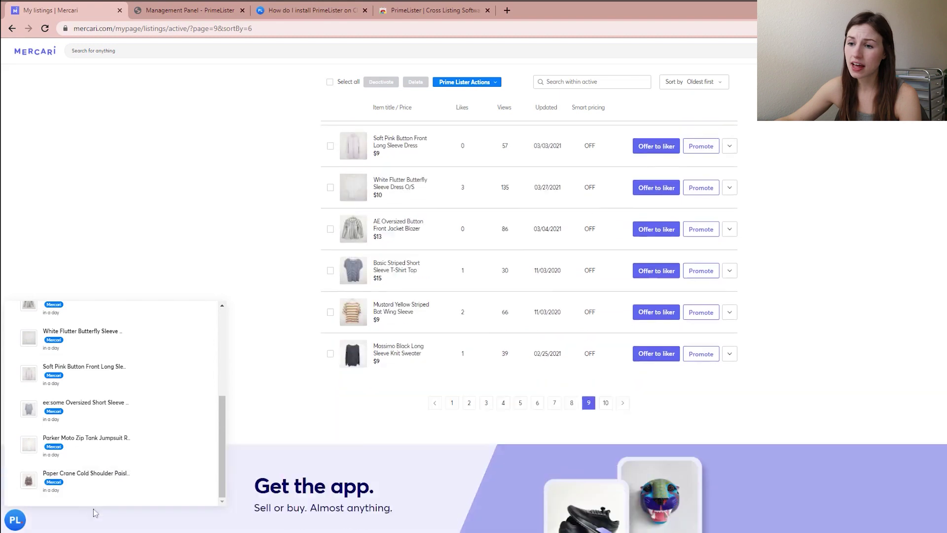
scroll(99, 434, "up", 4)
scroll(452, 301, "up", 4)
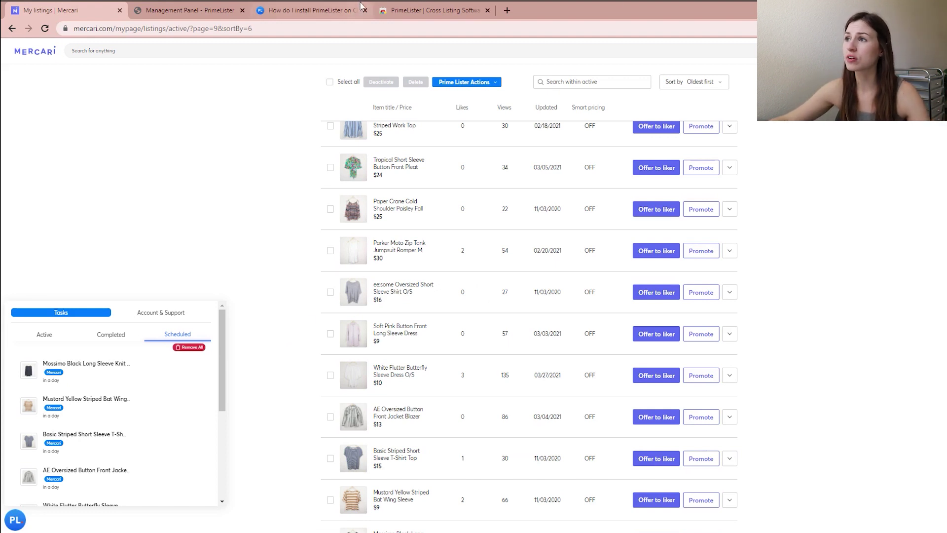
Step: Switch from Mercari to poshmark.com and open the closet's available listings
left_click(223, 30)
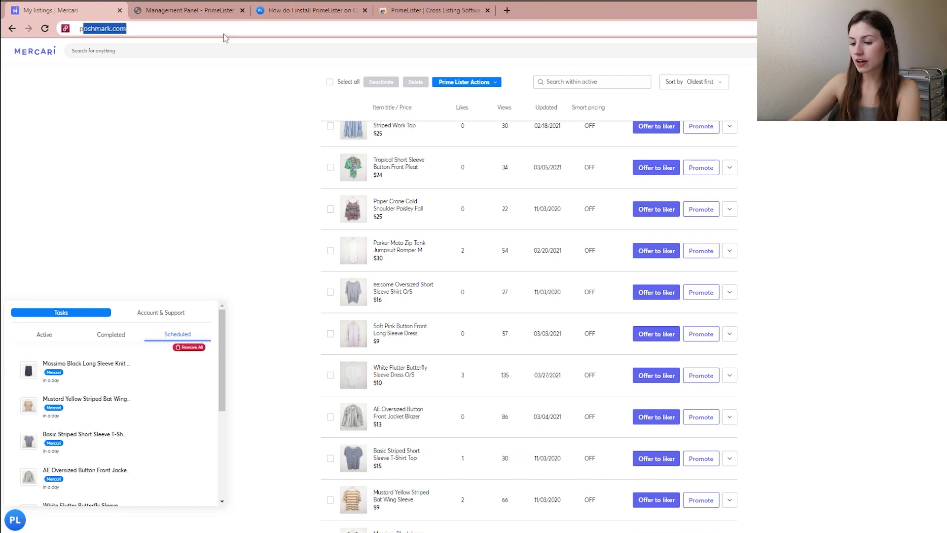
type("poshmark.com")
key("Return")
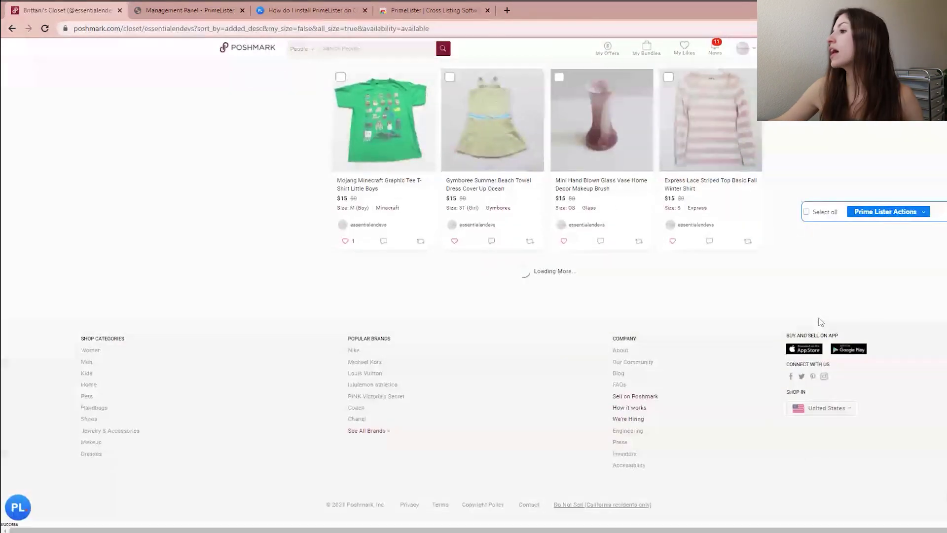
Step: Select eight older closet listings in two adjacent rows, from Sienna Sky Halter Dress to Mossimo Mid Rise Distressed Jegging Jeans Pants
scroll(818, 311, "down", 14)
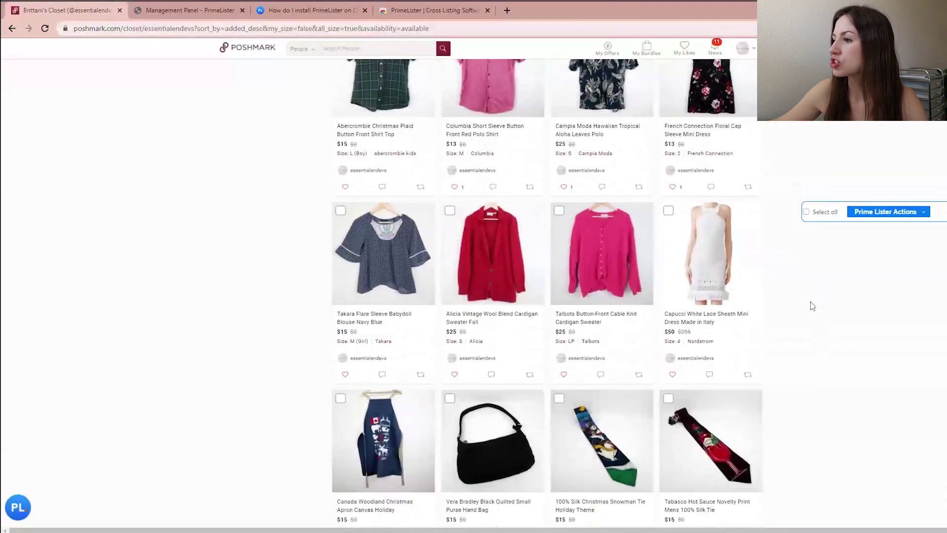
scroll(813, 306, "down", 15)
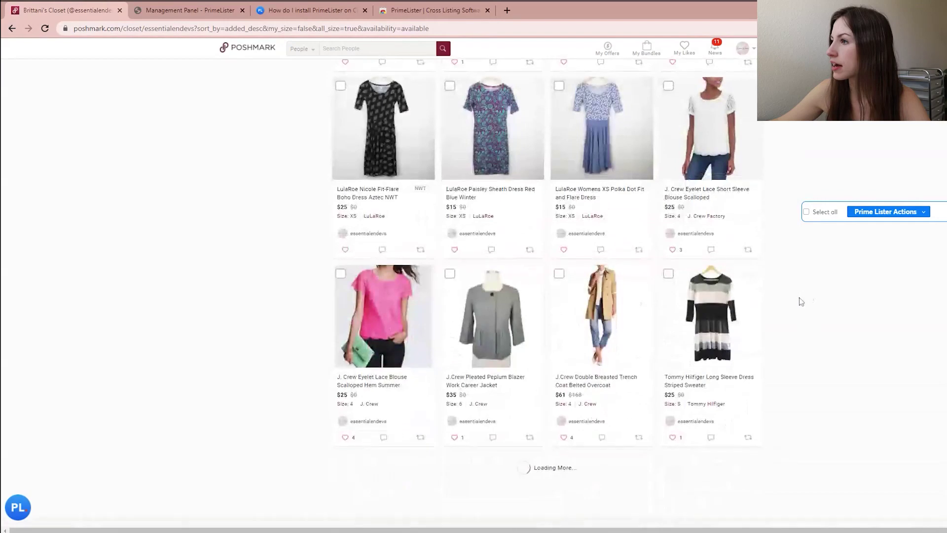
scroll(778, 297, "down", 8)
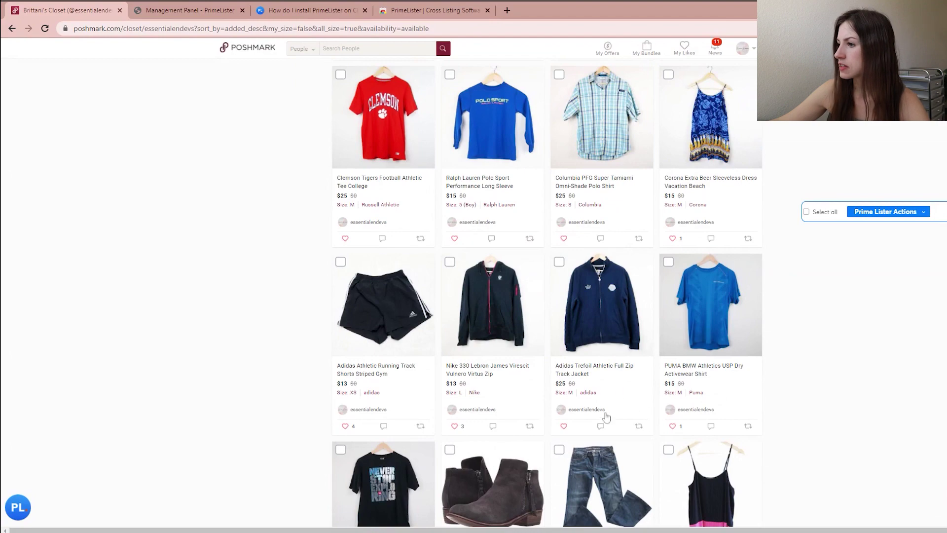
scroll(628, 393, "down", 7)
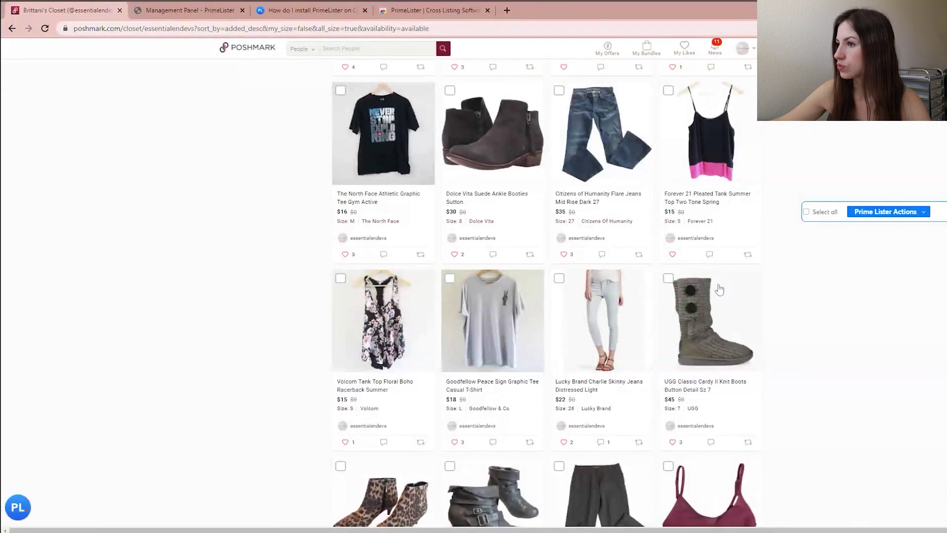
scroll(719, 290, "down", 20)
scroll(385, 266, "down", 7)
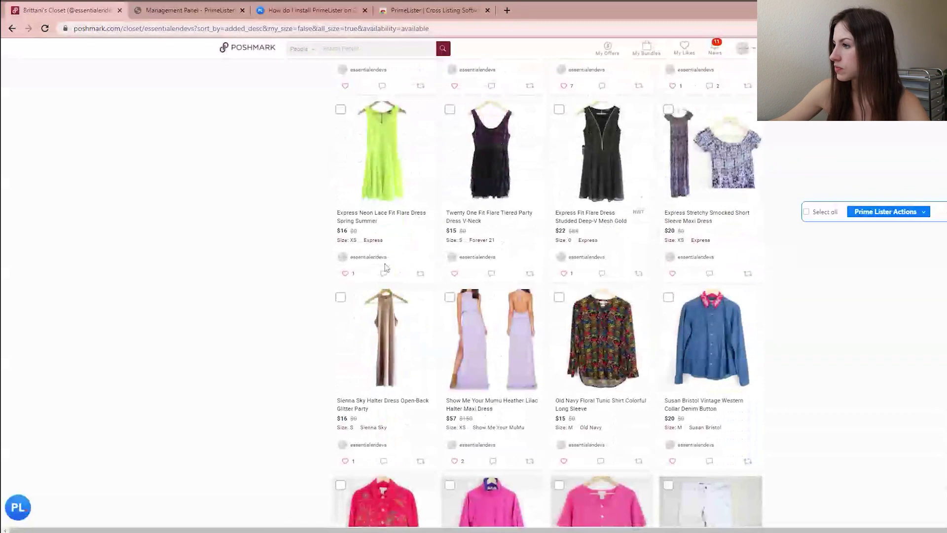
scroll(385, 267, "down", 6)
scroll(385, 267, "up", 3)
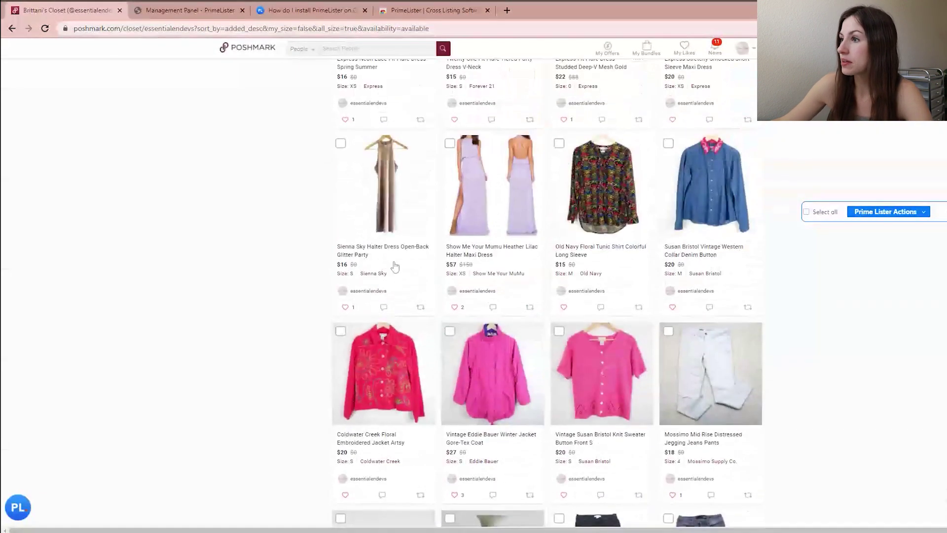
left_click(668, 332)
left_click(560, 331)
left_click(449, 332)
left_click(341, 331)
left_click(668, 144)
left_click(559, 144)
left_click(341, 143)
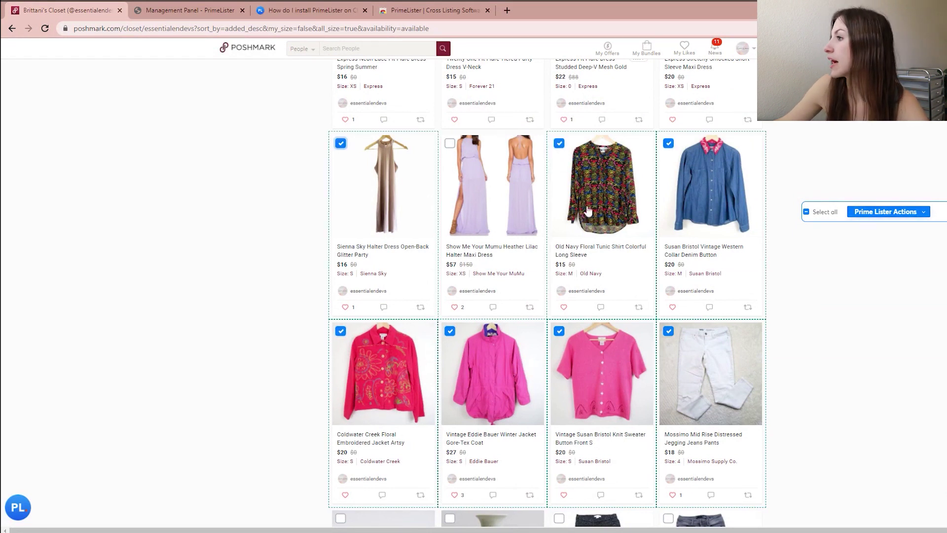
left_click(449, 143)
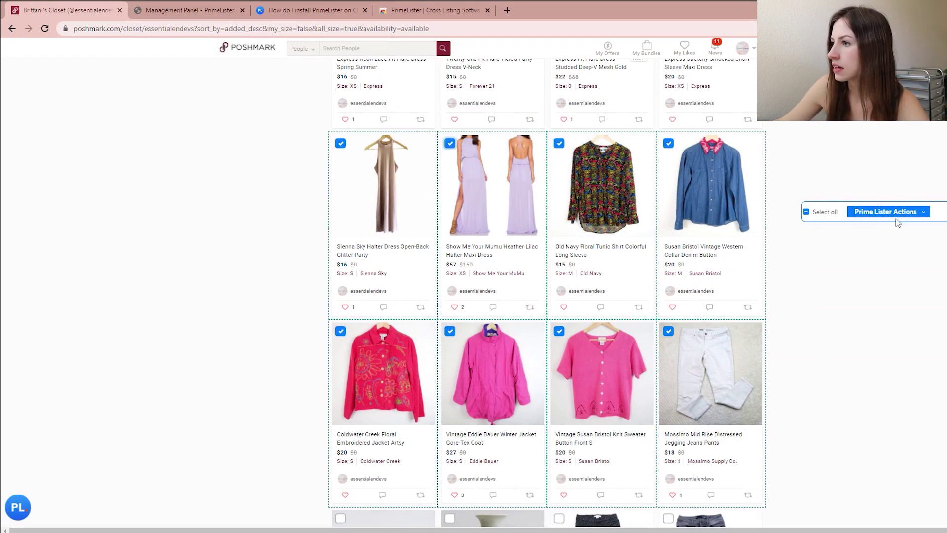
Step: Re-list the eight selected Poshmark listings immediately with PrimeLister
left_click(907, 217)
left_click(864, 238)
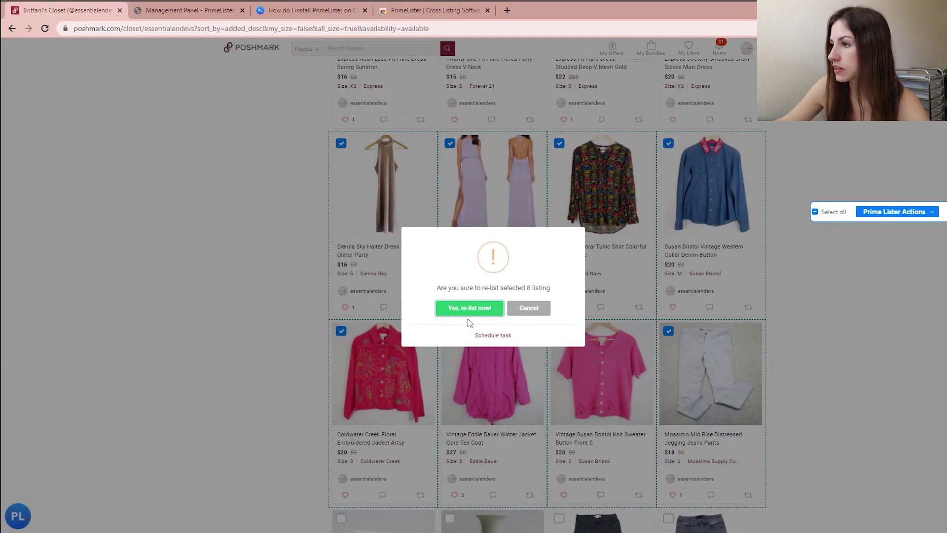
left_click(473, 312)
left_click(490, 318)
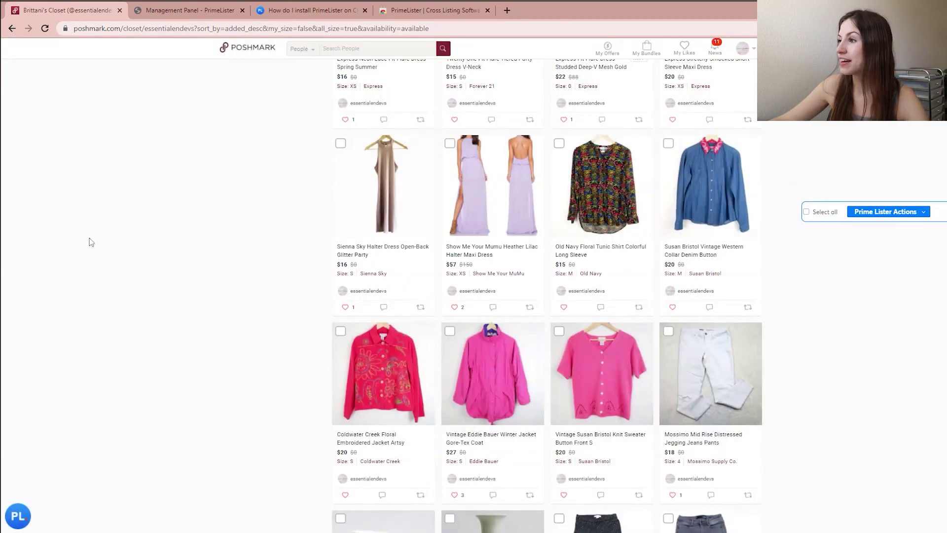
Step: Select the eight listings in the two rows above, from Express Red Lace Choker Collar to Express Stretchy Smocked Short Sleeve Maxi Dress
scroll(672, 322, "up", 7)
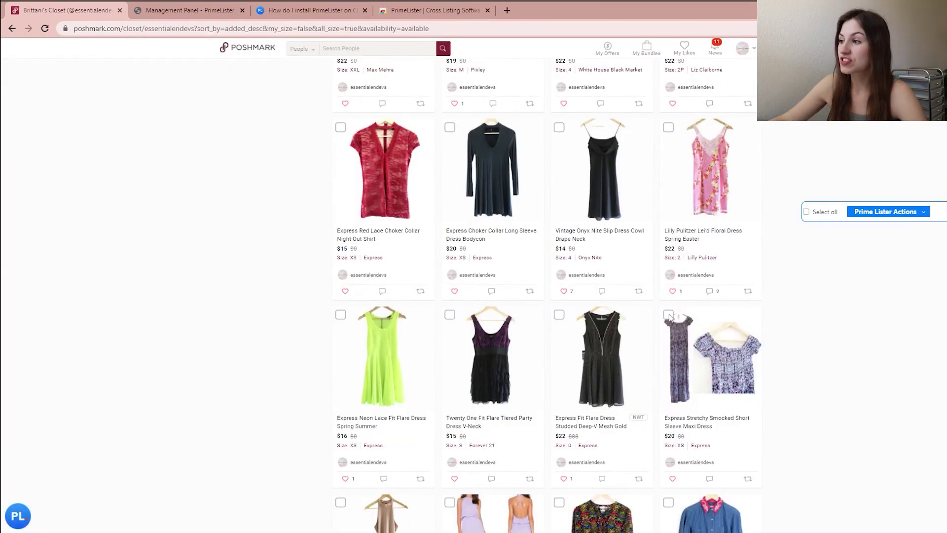
left_click(669, 316)
left_click(560, 316)
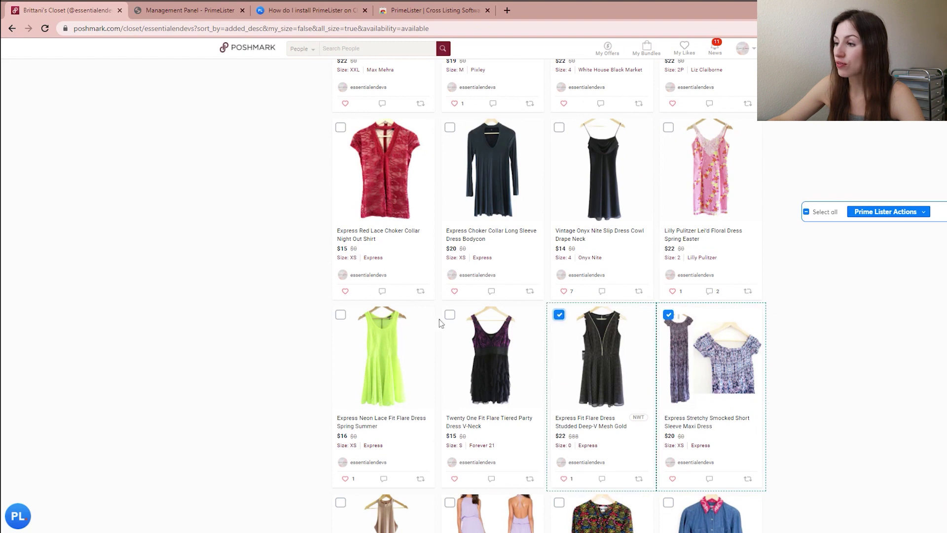
left_click(450, 316)
left_click(340, 315)
left_click(340, 127)
left_click(450, 128)
left_click(559, 127)
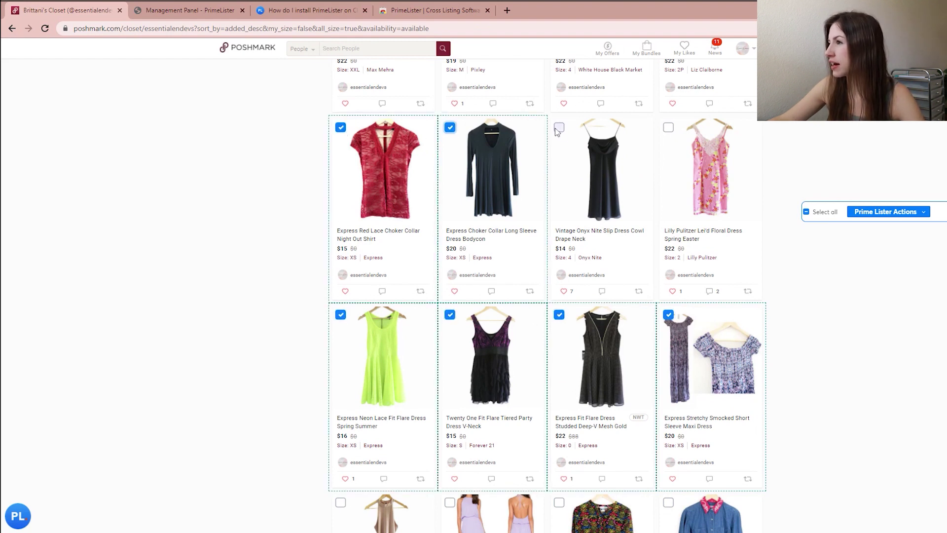
left_click(668, 127)
Step: Schedule the eight selected Poshmark listings to re-list on 04/09/2021 at 6:00 PM
left_click(886, 212)
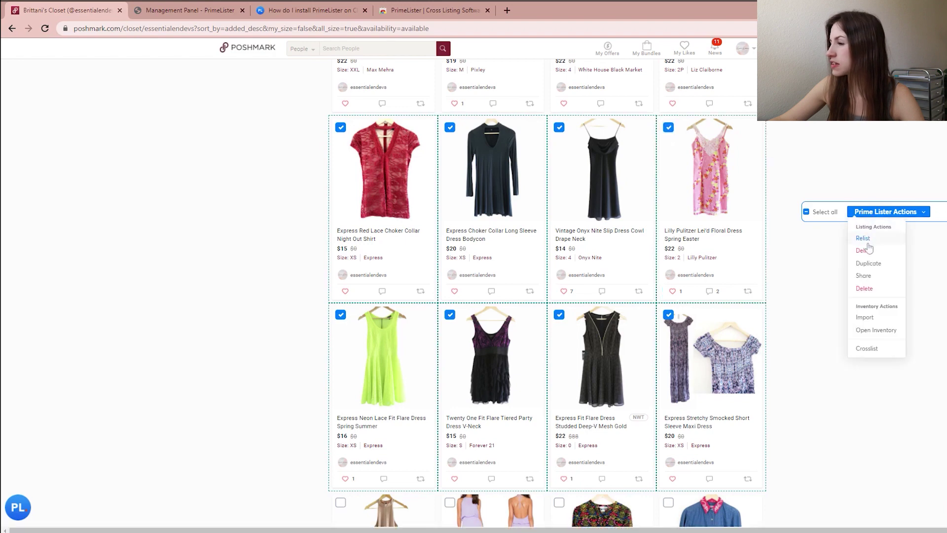
left_click(867, 247)
left_click(505, 336)
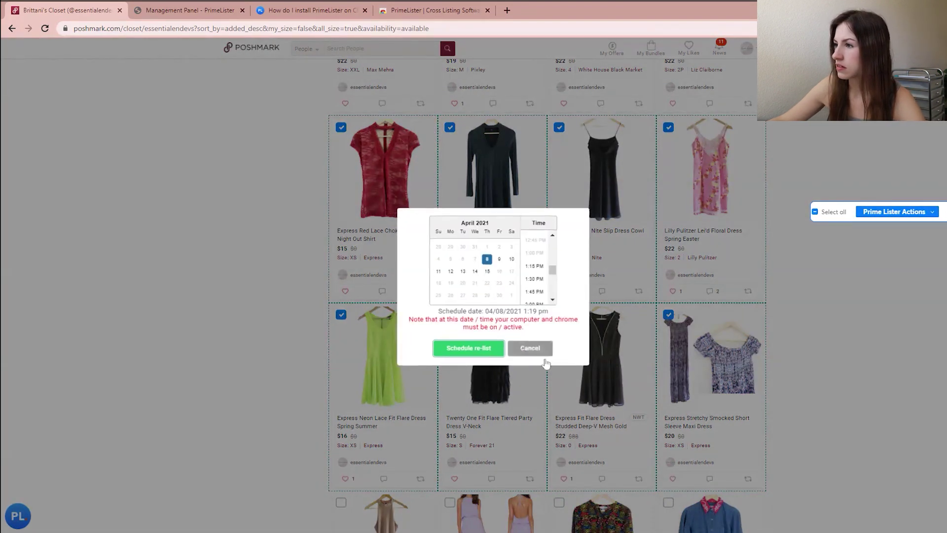
left_click(499, 261)
scroll(548, 271, "down", 3)
scroll(539, 275, "down", 2)
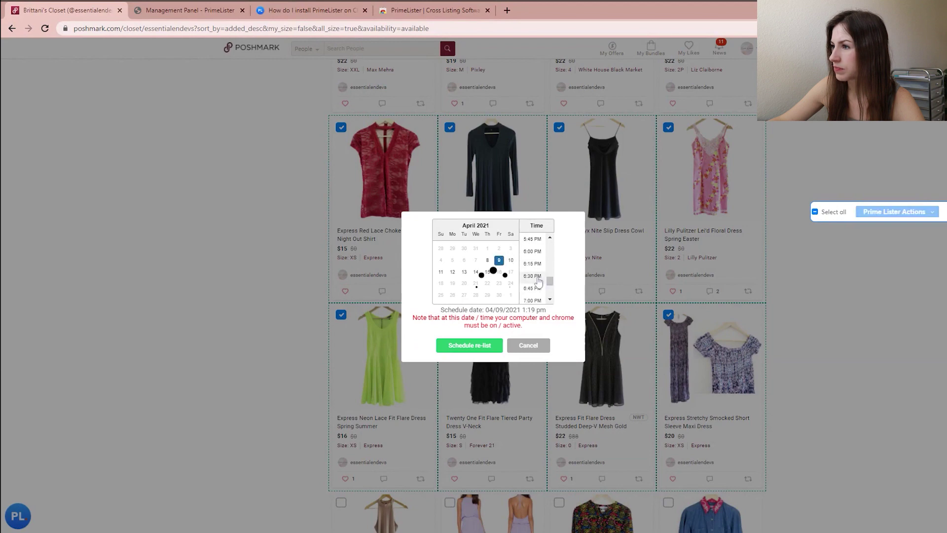
left_click(532, 251)
left_click(494, 348)
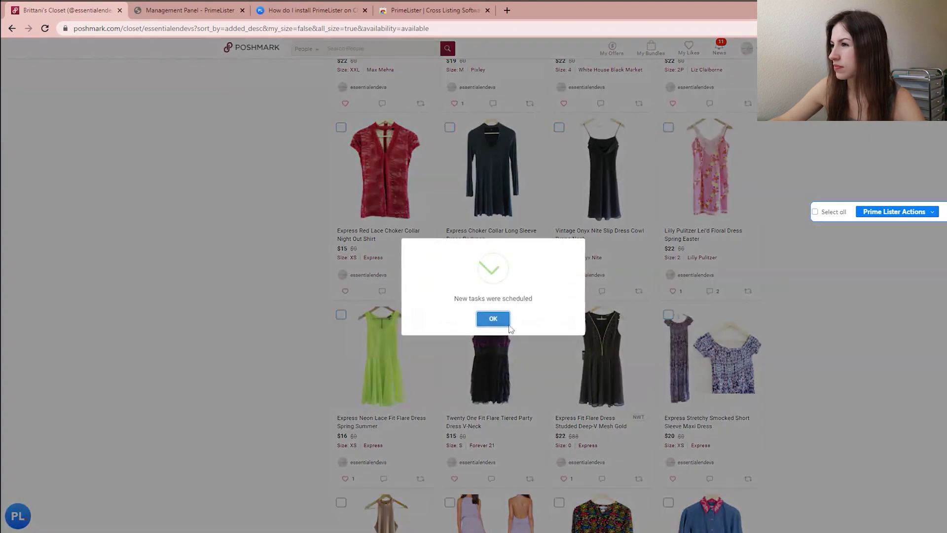
left_click(503, 320)
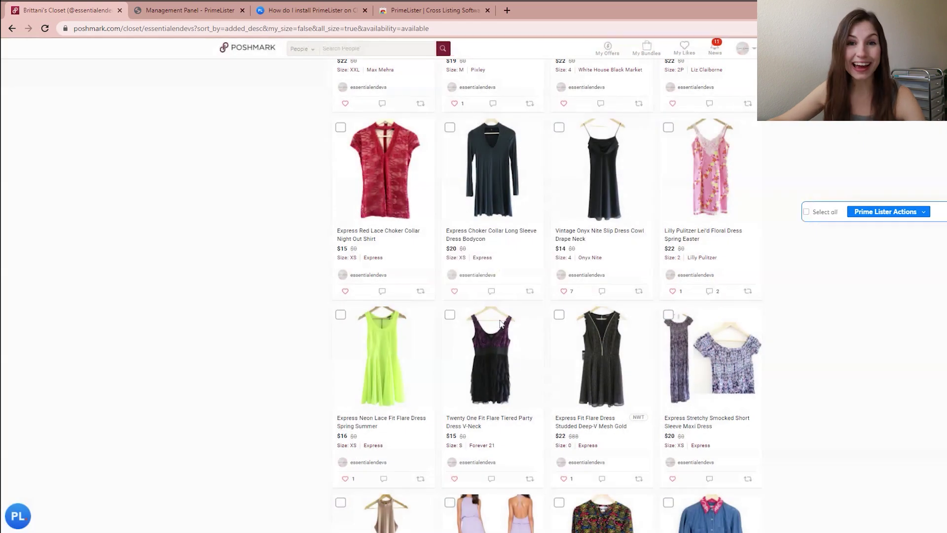